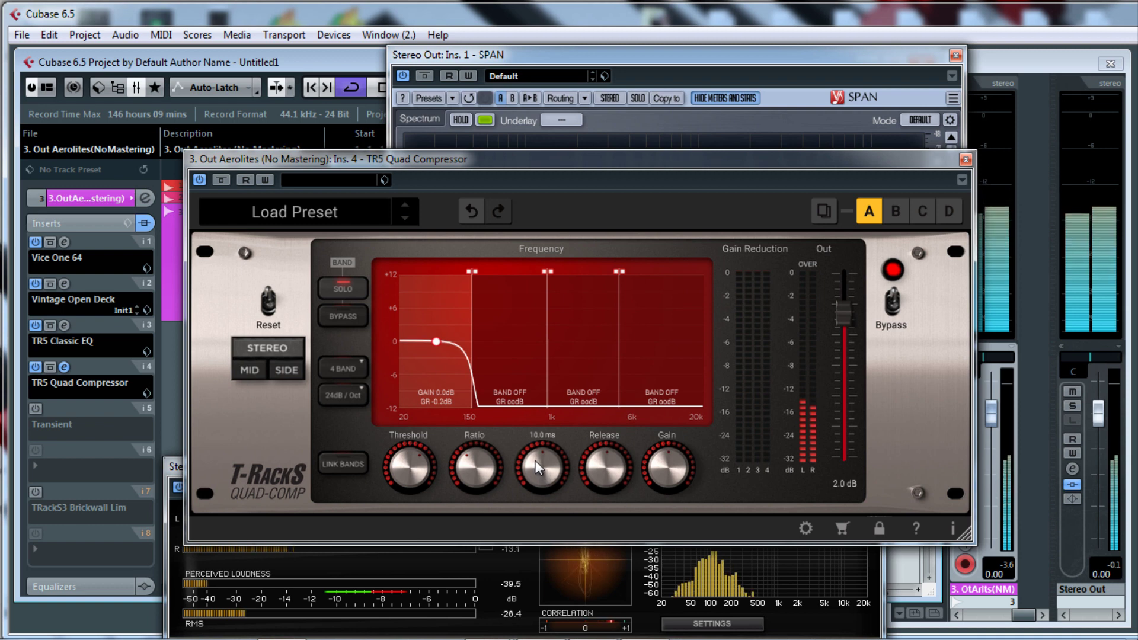
# Set the soloed low band's attack to 4.7 ms and lower its threshold to about -28 dB.
pyautogui.moveTo(535, 463); pyautogui.dragTo(528, 485)
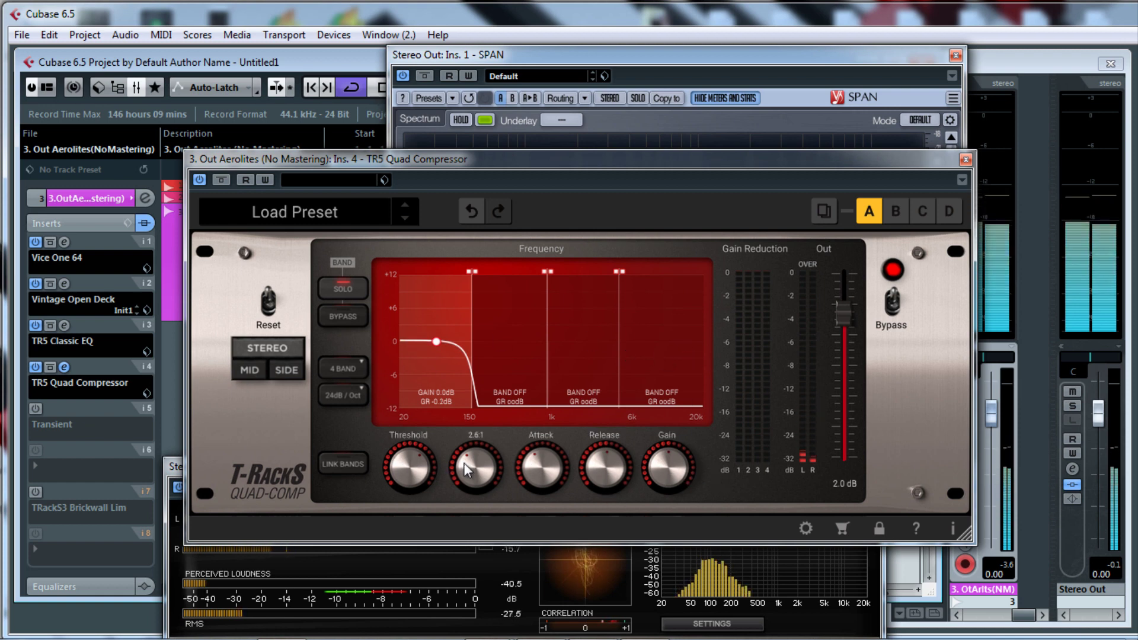
pyautogui.moveTo(404, 464)
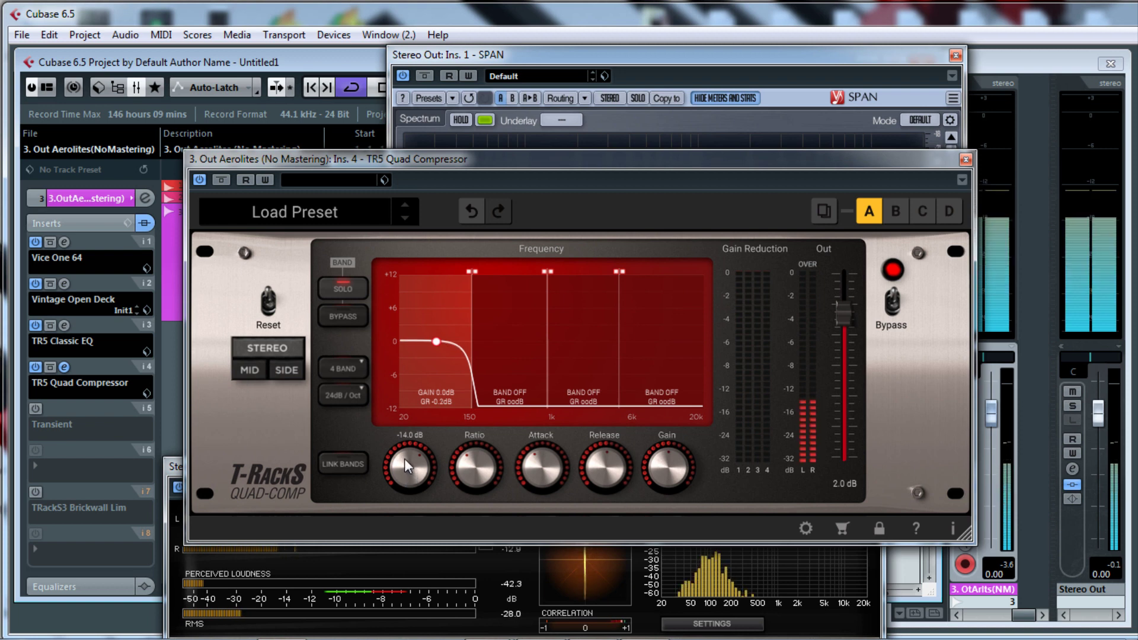
pyautogui.moveTo(404, 457); pyautogui.dragTo(404, 464)
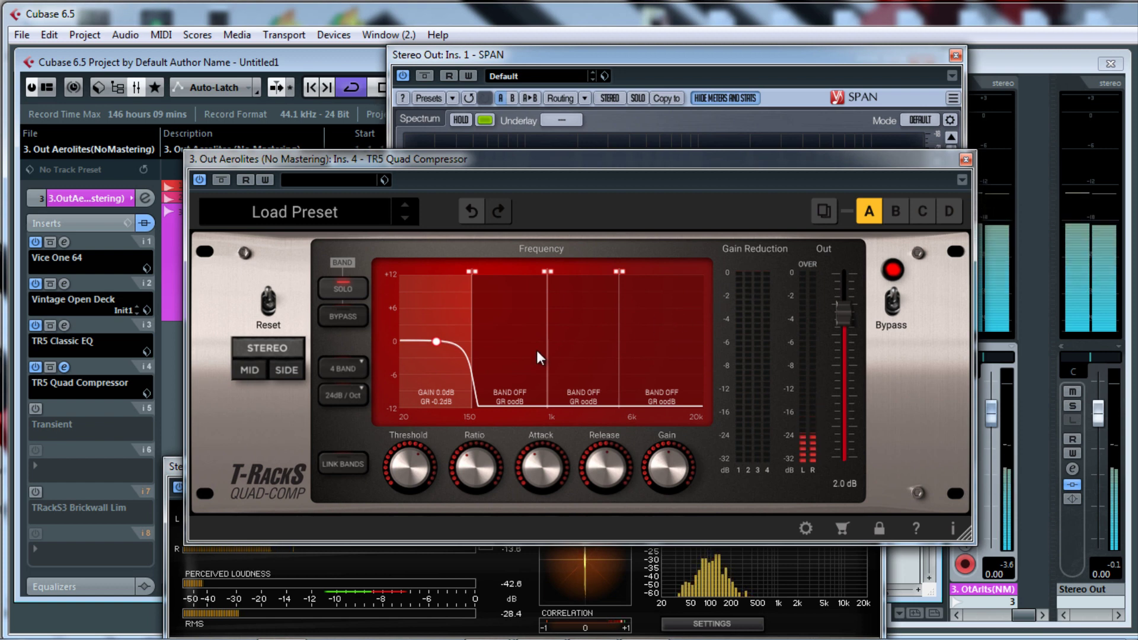
pyautogui.moveTo(414, 453); pyautogui.dragTo(403, 475)
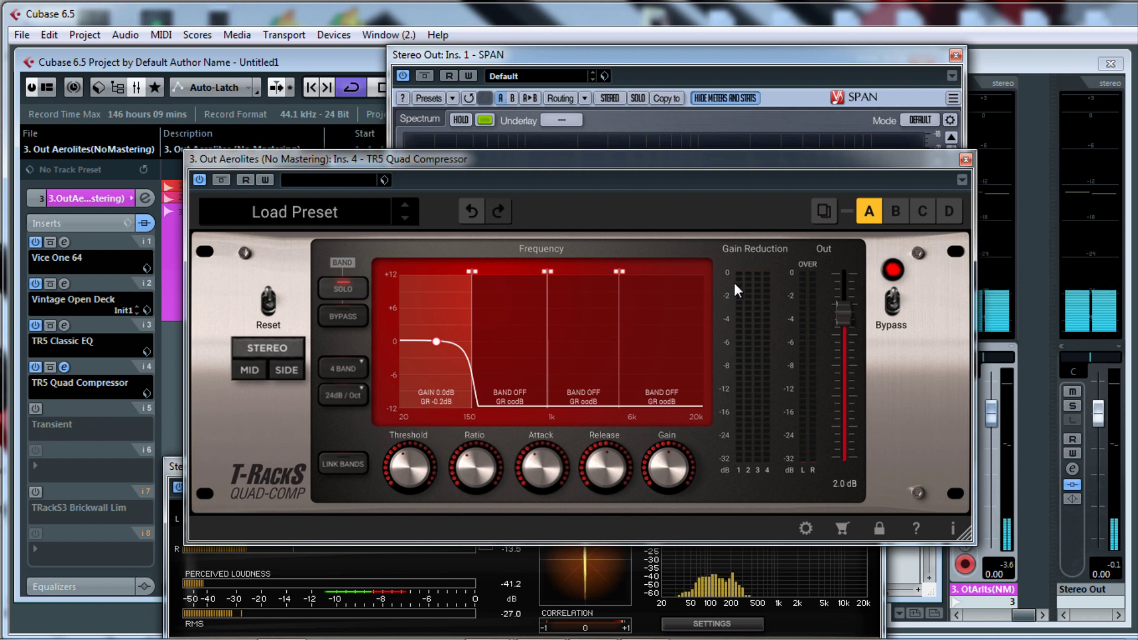
pyautogui.moveTo(404, 465)
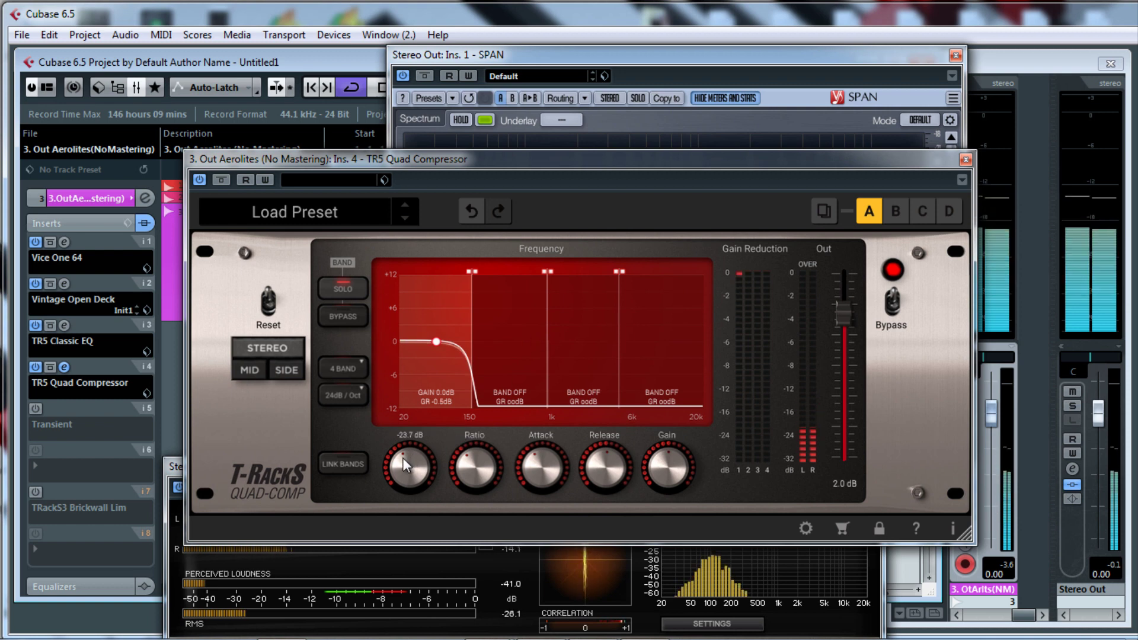
pyautogui.moveTo(404, 464); pyautogui.dragTo(398, 511)
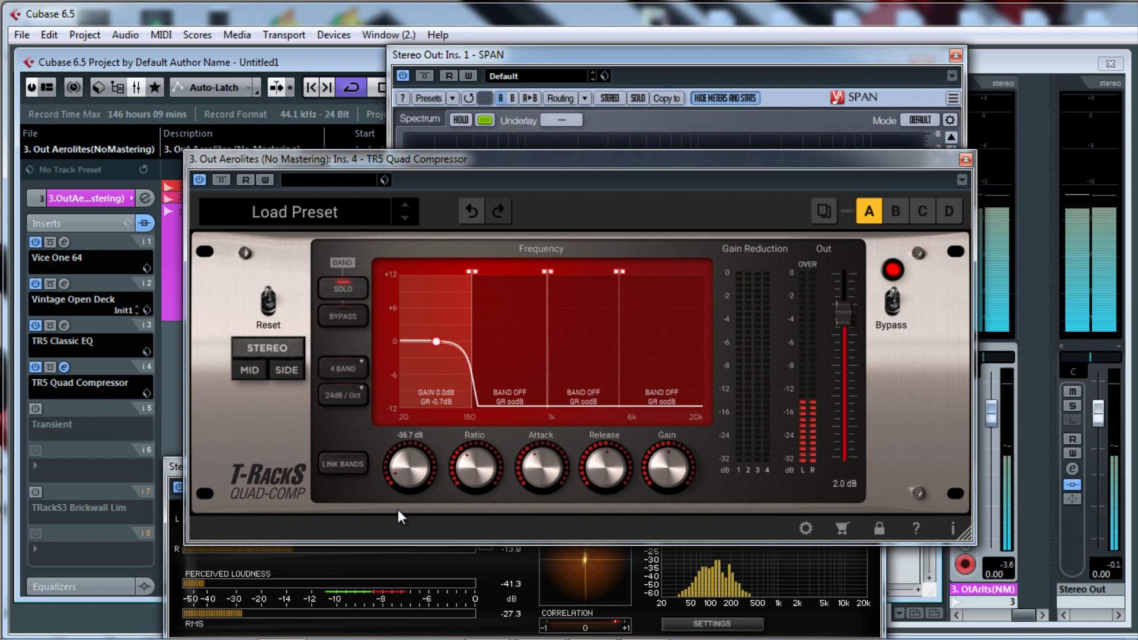
pyautogui.moveTo(397, 510); pyautogui.dragTo(407, 464)
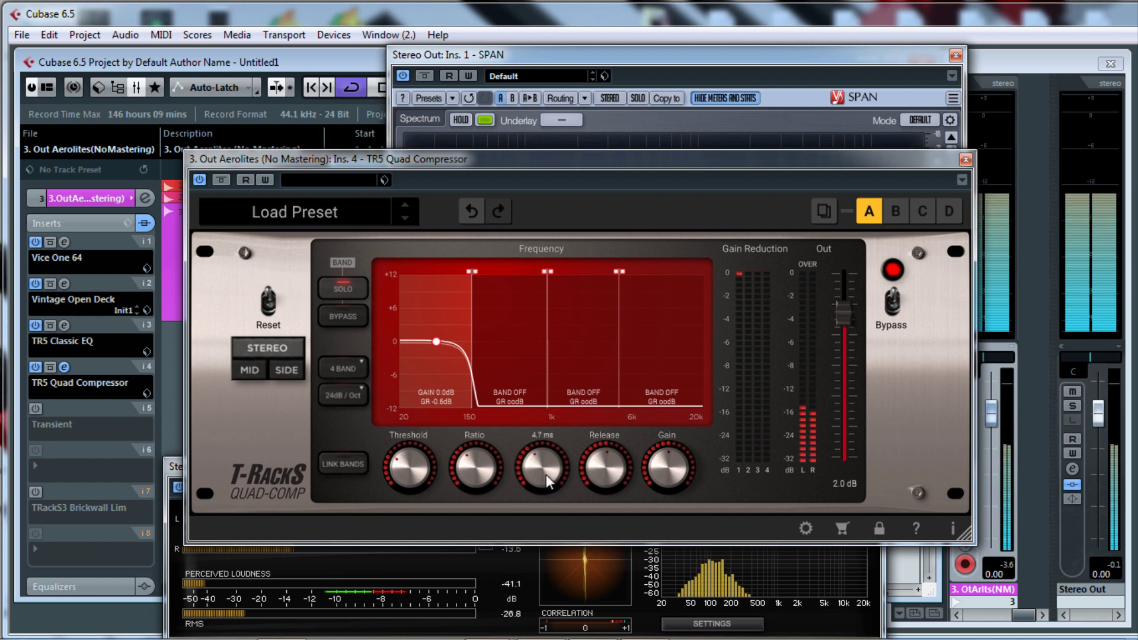
# Raise the low band's ratio to 4.7:1 and set its threshold to -26.4 dB.
pyautogui.moveTo(474, 458)
pyautogui.moveTo(473, 457)
pyautogui.mouseDown()
pyautogui.moveTo(475, 418)
pyautogui.moveTo(463, 469)
pyautogui.moveTo(464, 460)
pyautogui.mouseUp()
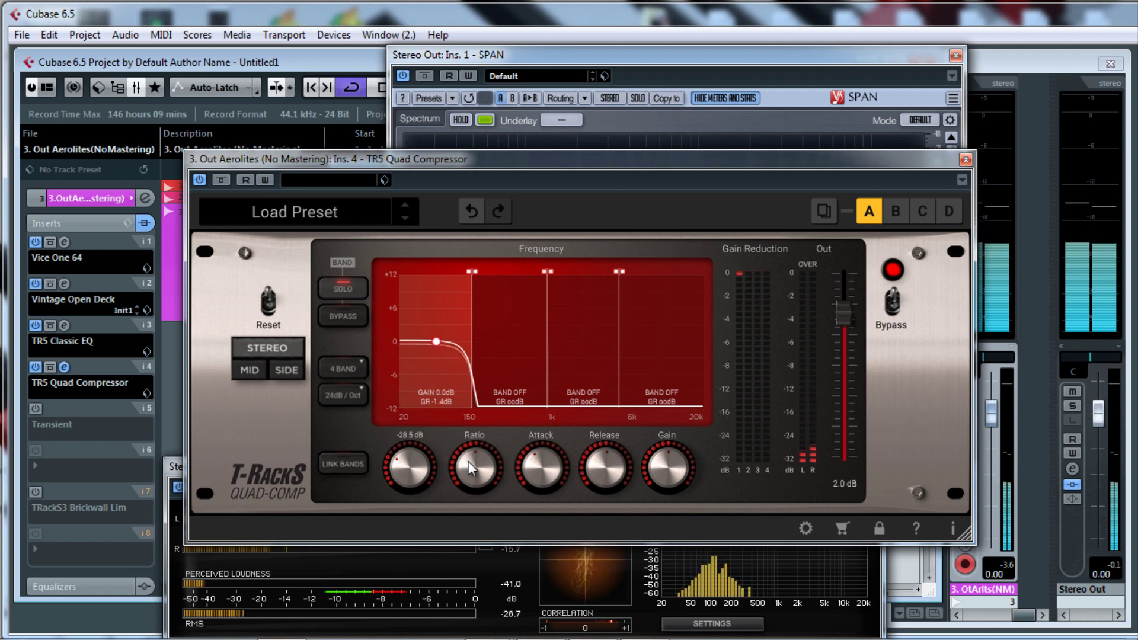
pyautogui.moveTo(477, 459)
pyautogui.moveTo(404, 463)
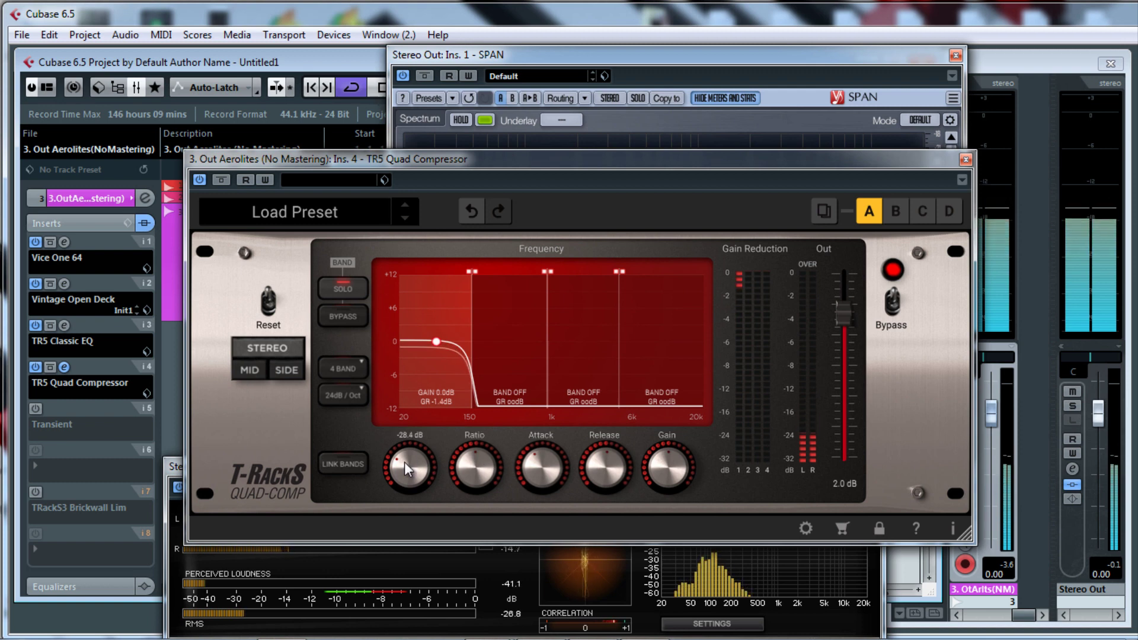
pyautogui.moveTo(405, 457); pyautogui.dragTo(406, 454)
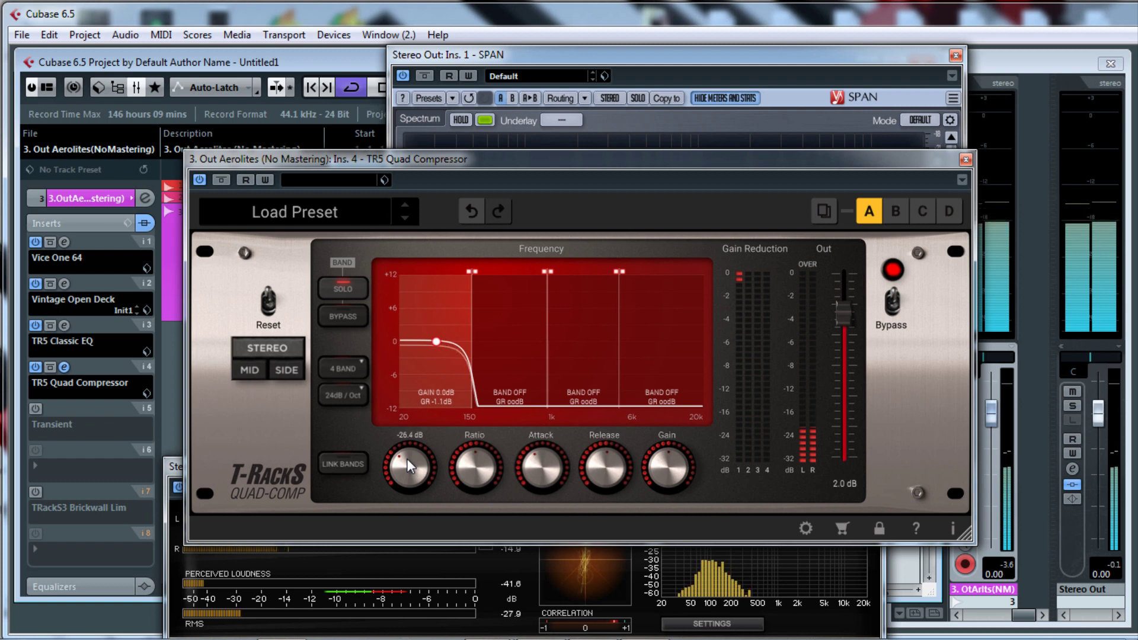
# Reduce the low band's ratio to 3.8:1.
pyautogui.moveTo(493, 467)
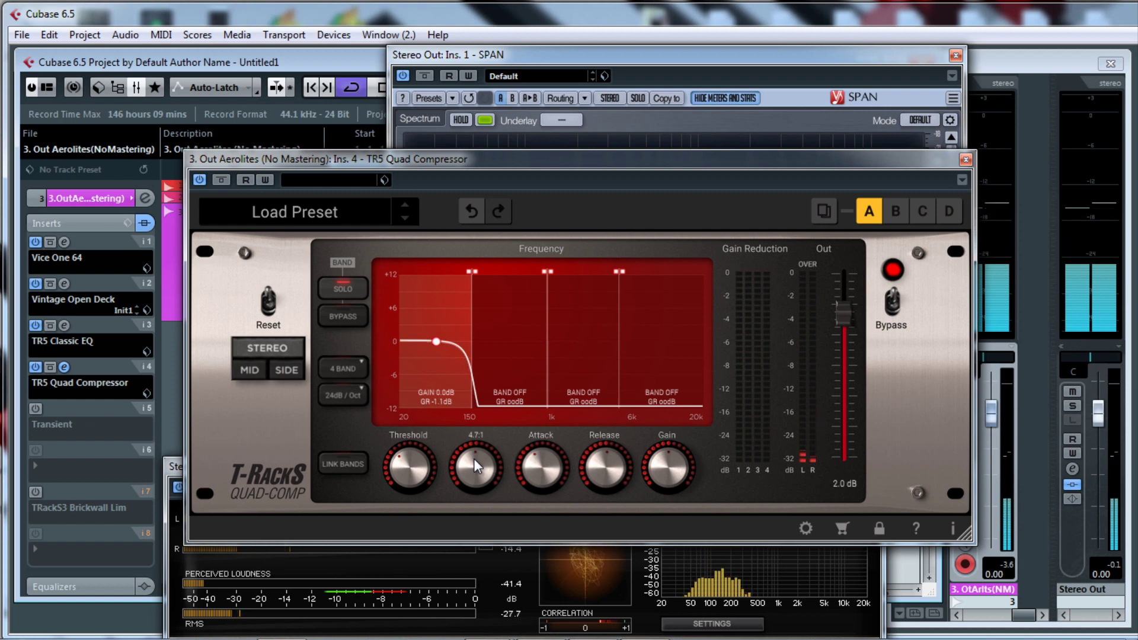
pyautogui.moveTo(474, 458); pyautogui.dragTo(472, 477)
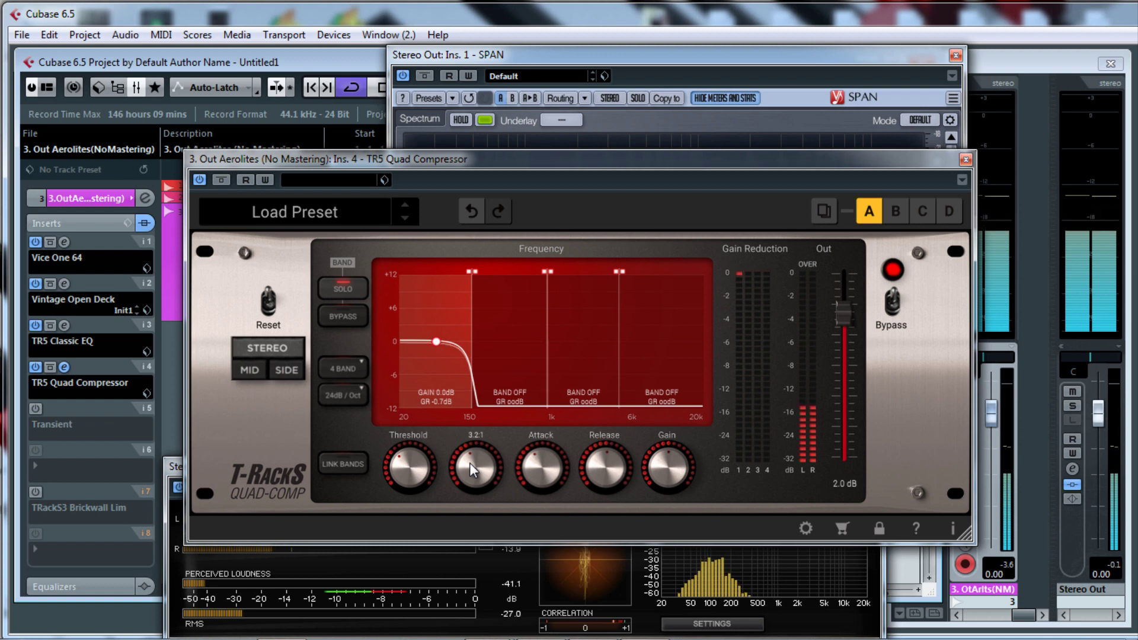
pyautogui.moveTo(470, 463); pyautogui.dragTo(472, 454)
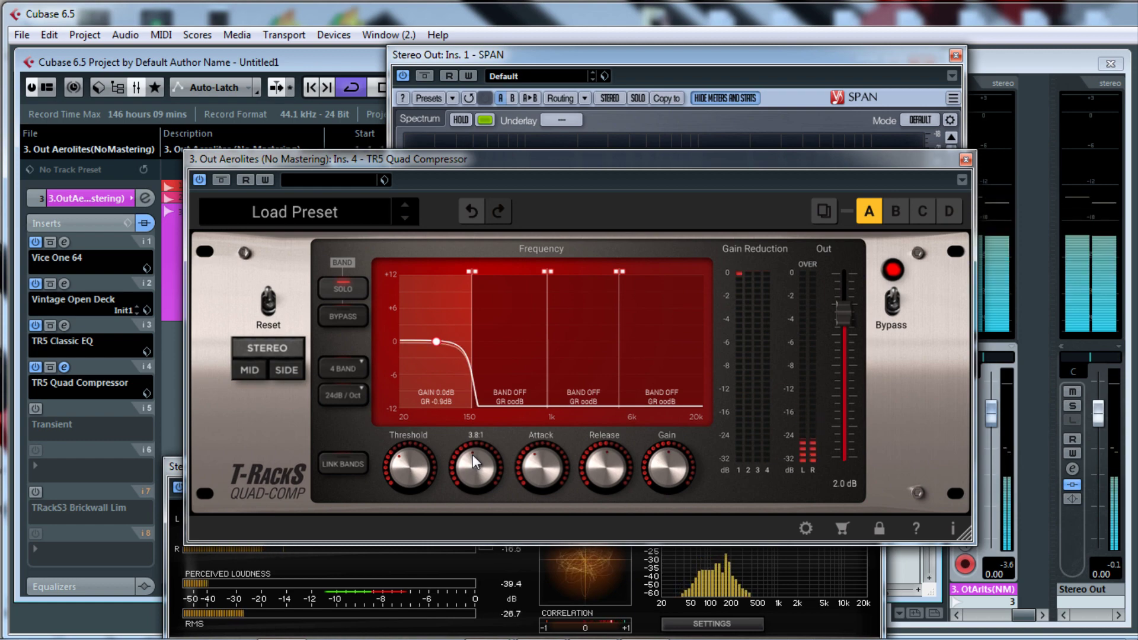
# Move the SPAN window off screen and shift the Quad Compressor window to uncover the project timeline ruler.
pyautogui.moveTo(814, 61); pyautogui.dragTo(1137, 77)
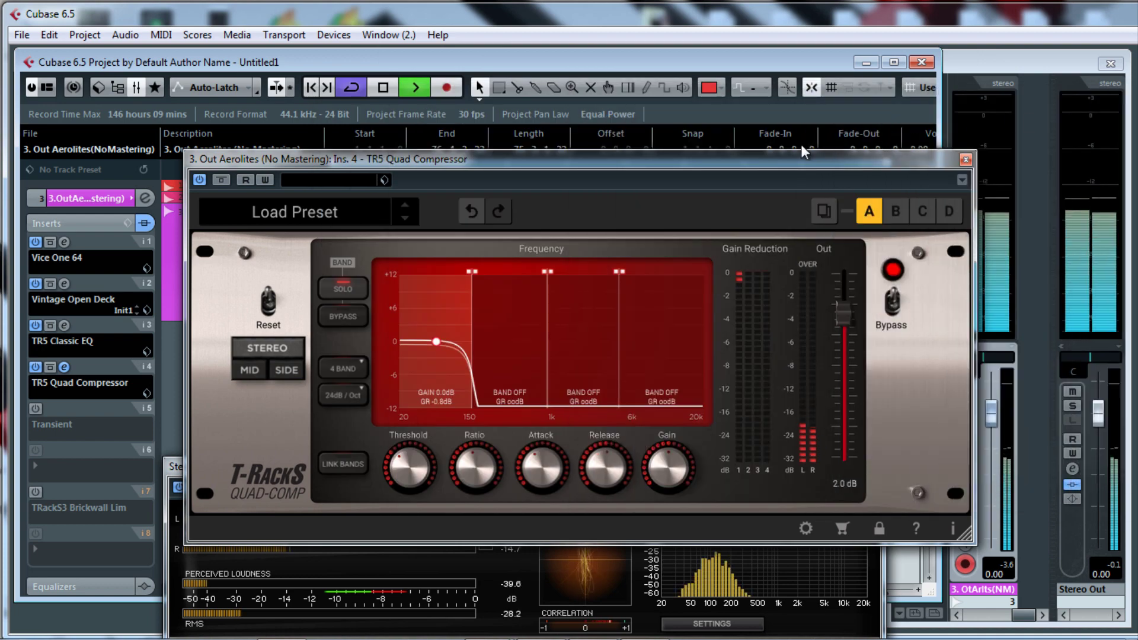
pyautogui.moveTo(784, 159); pyautogui.dragTo(741, 211)
pyautogui.click(758, 174)
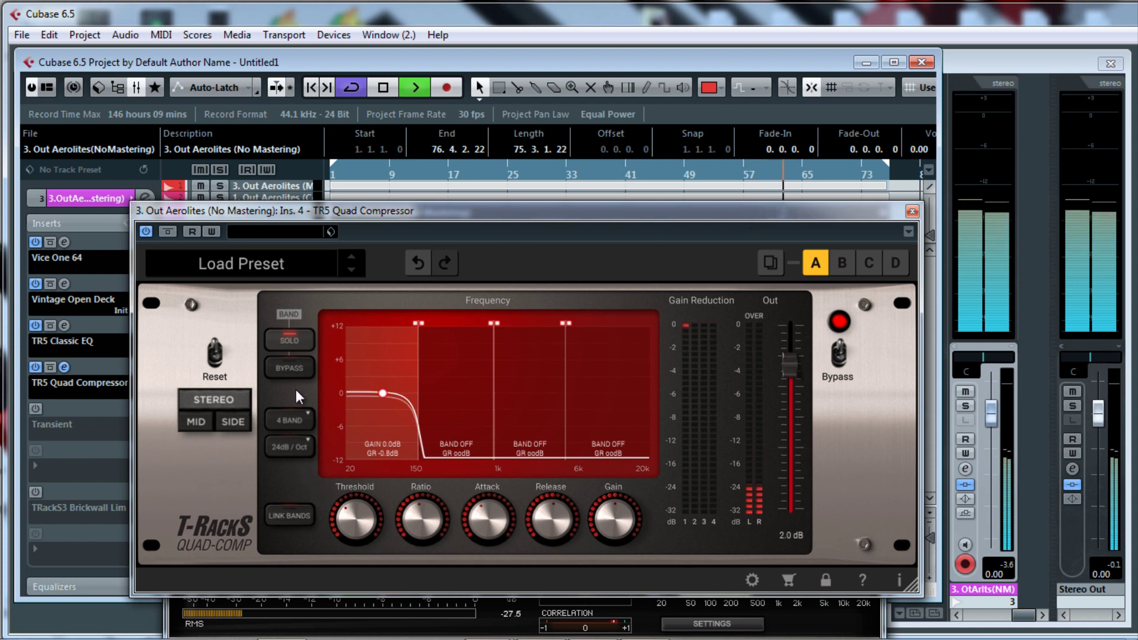
# Compare the full mix with the low band alone by switching band solo off and on again.
pyautogui.click(294, 339)
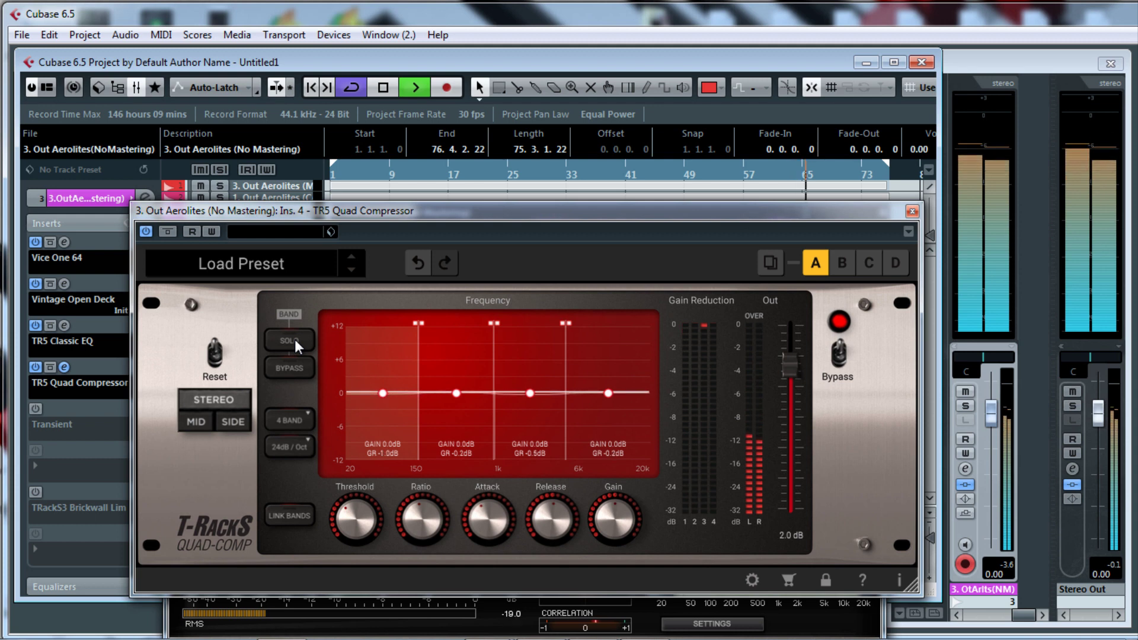
pyautogui.click(294, 339)
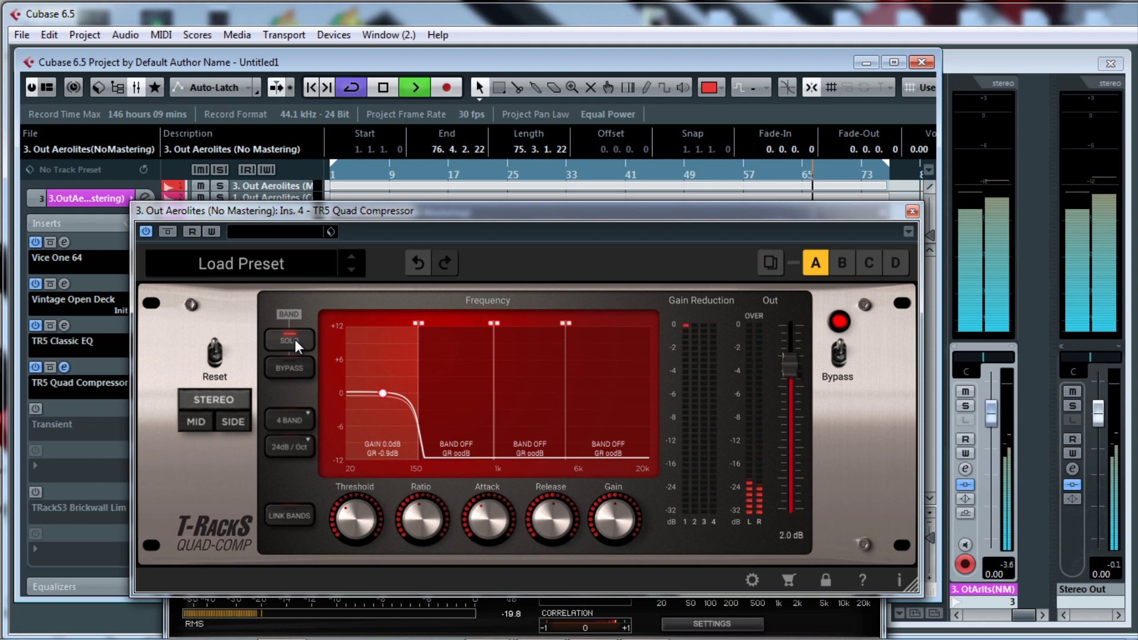
# Solo the second band, between 150 Hz and 1 kHz, and lower its threshold slightly.
pyautogui.click(462, 407)
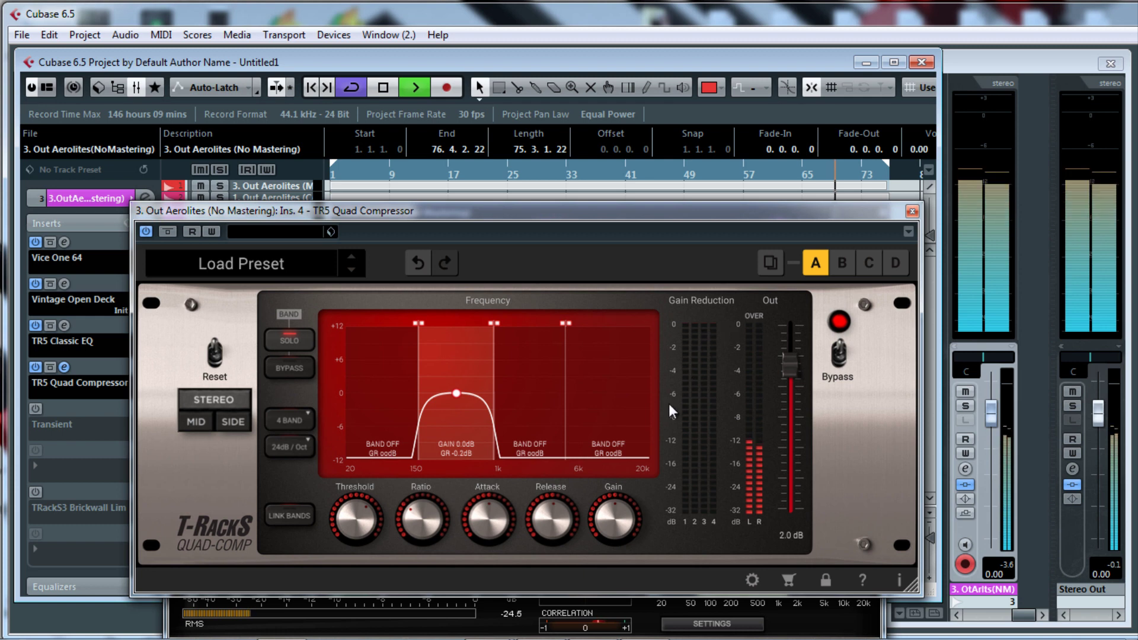
pyautogui.moveTo(347, 520)
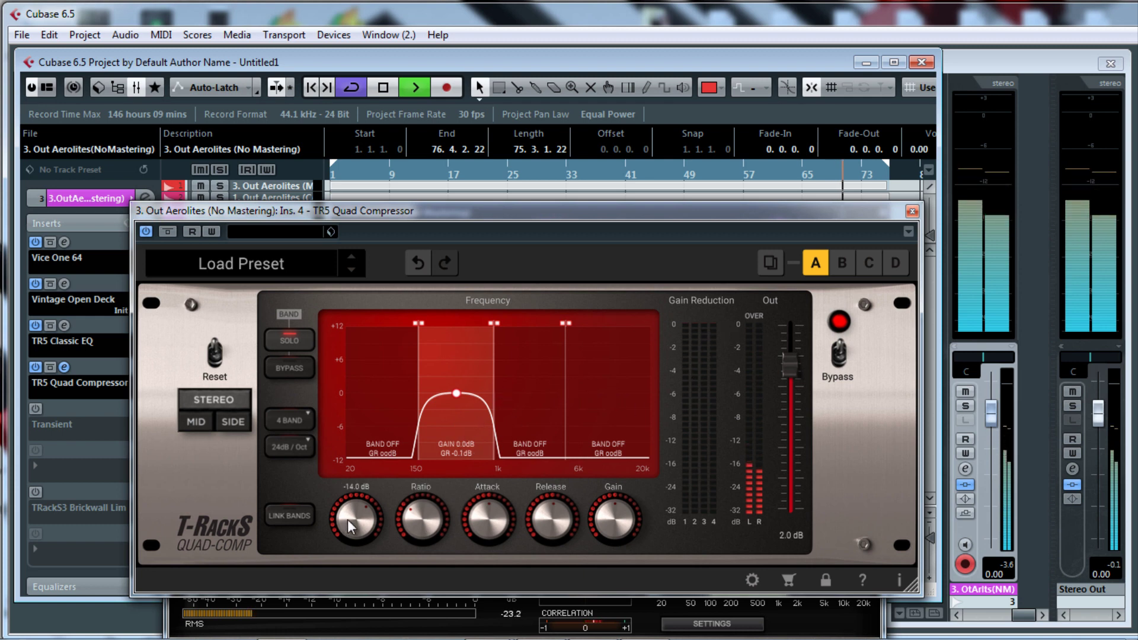
pyautogui.moveTo(358, 508); pyautogui.dragTo(355, 513)
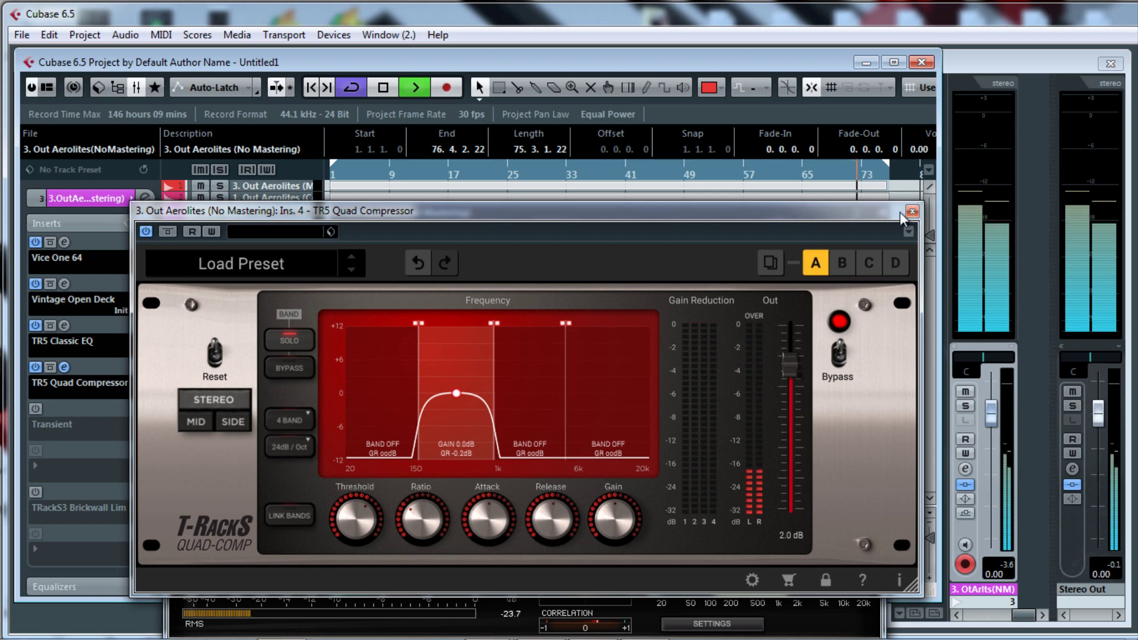
# Move the Quad Compressor window off screen and stop playback.
pyautogui.moveTo(899, 212); pyautogui.dragTo(900, 217)
pyautogui.moveTo(826, 227); pyautogui.dragTo(1137, 226)
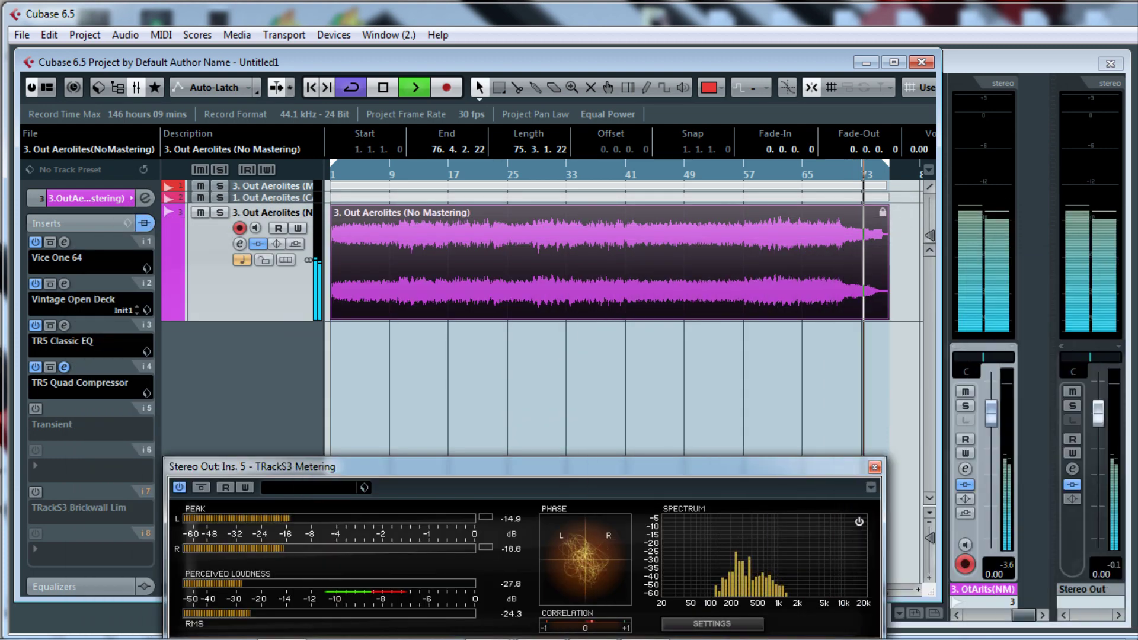
pyautogui.press('space')
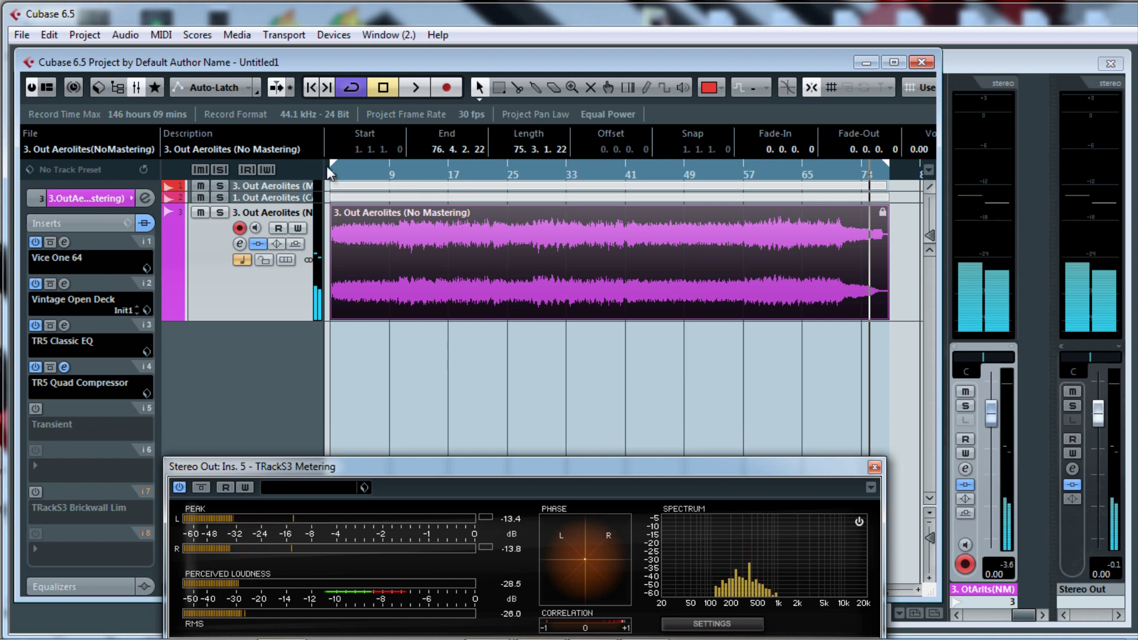
# Narrow the loop range to about bars 60 to 68 on the timeline and restart playback from its start.
pyautogui.moveTo(334, 170); pyautogui.dragTo(762, 236)
pyautogui.moveTo(885, 173); pyautogui.dragTo(836, 171)
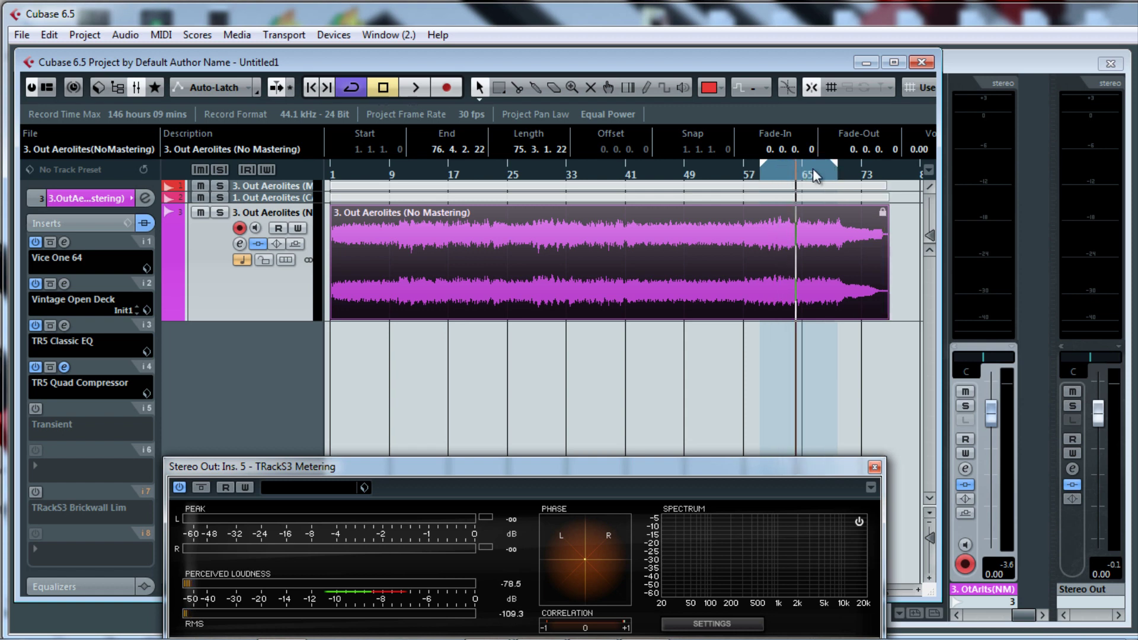
pyautogui.moveTo(825, 171); pyautogui.dragTo(823, 171)
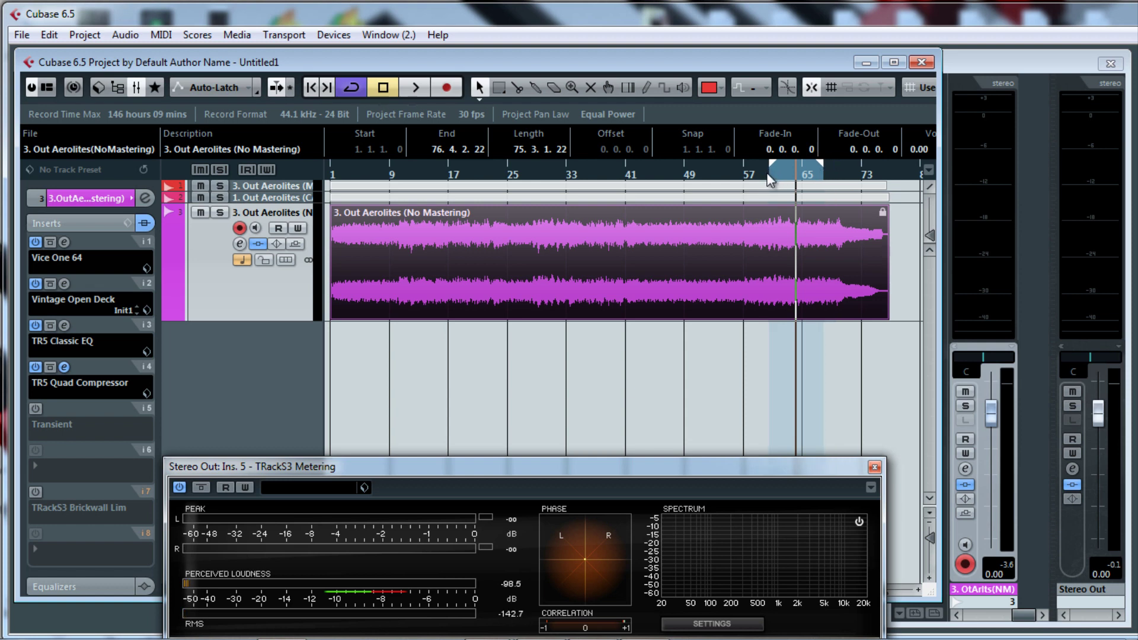
pyautogui.click(766, 171)
pyautogui.press('space')
# Bring the Quad Compressor window back over the project and set the soloed low band's gain to 0.2 dB.
pyautogui.moveTo(1137, 163); pyautogui.dragTo(510, 161)
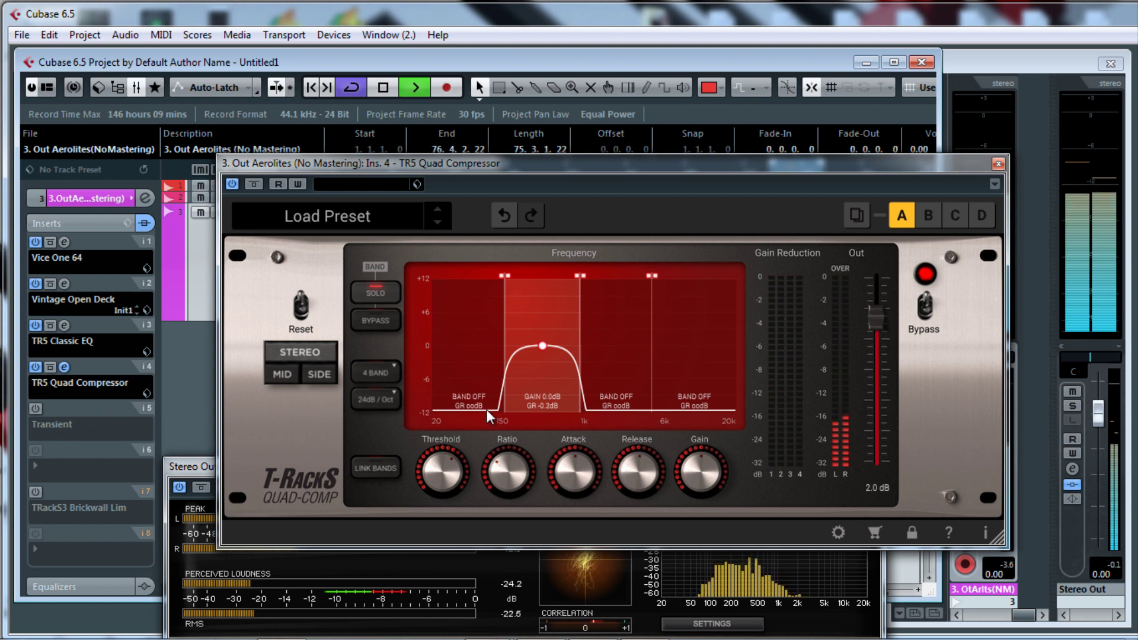
pyautogui.click(460, 357)
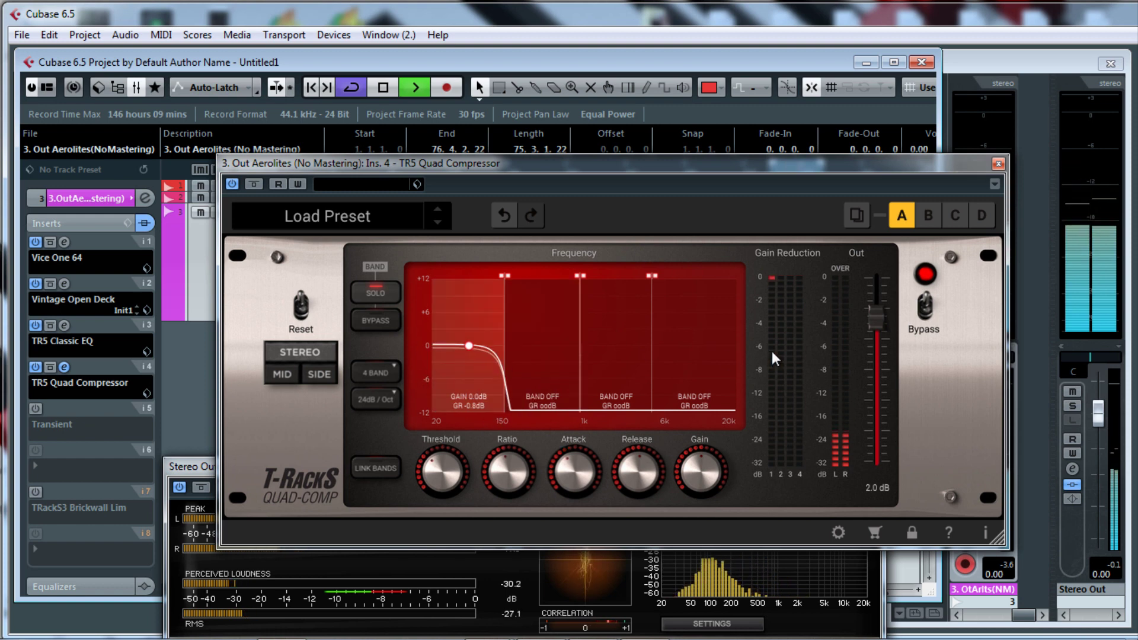
pyautogui.moveTo(701, 472)
pyautogui.moveTo(701, 472); pyautogui.dragTo(696, 465)
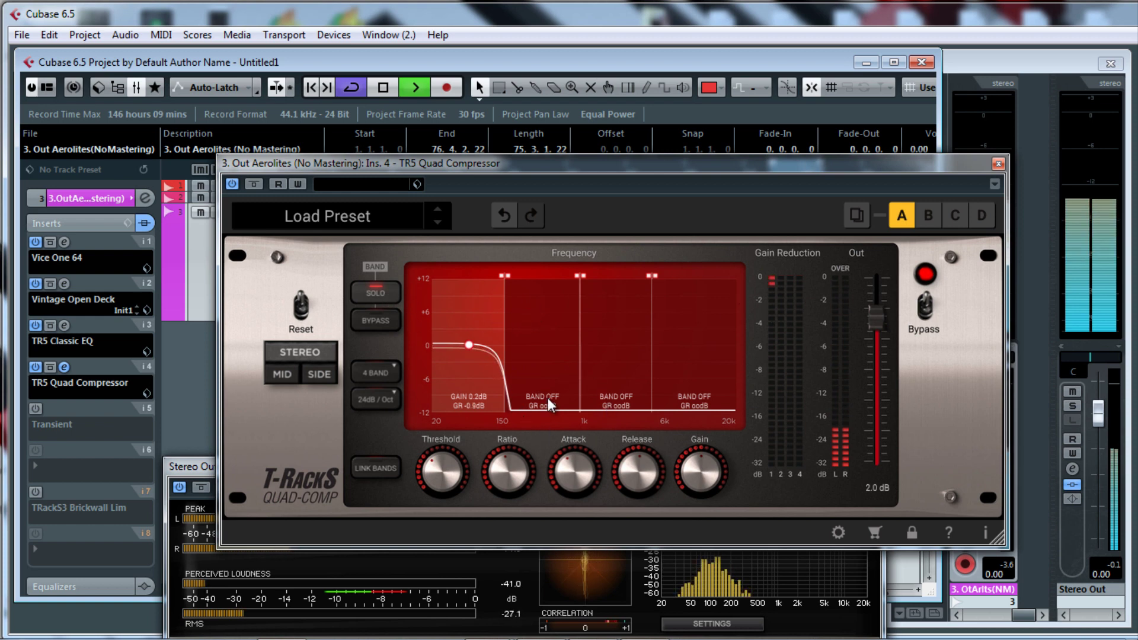
# Solo the second band, nudge its attack and lower its threshold to -21.4 dB.
pyautogui.click(534, 354)
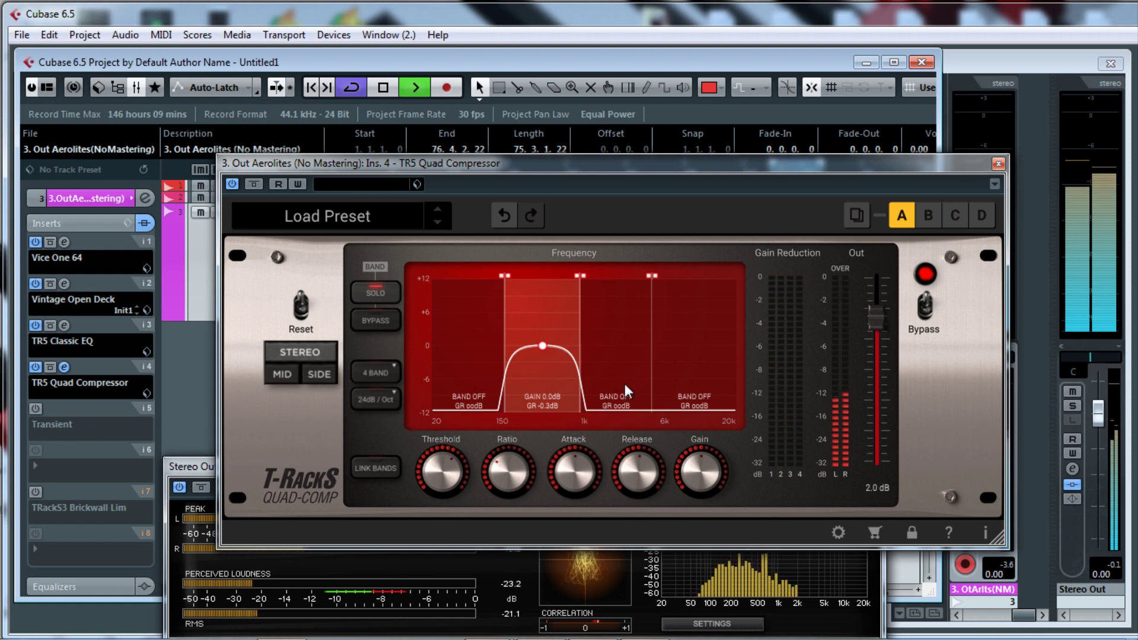
pyautogui.moveTo(566, 485)
pyautogui.mouseDown()
pyautogui.moveTo(568, 465)
pyautogui.moveTo(567, 482)
pyautogui.mouseUp()
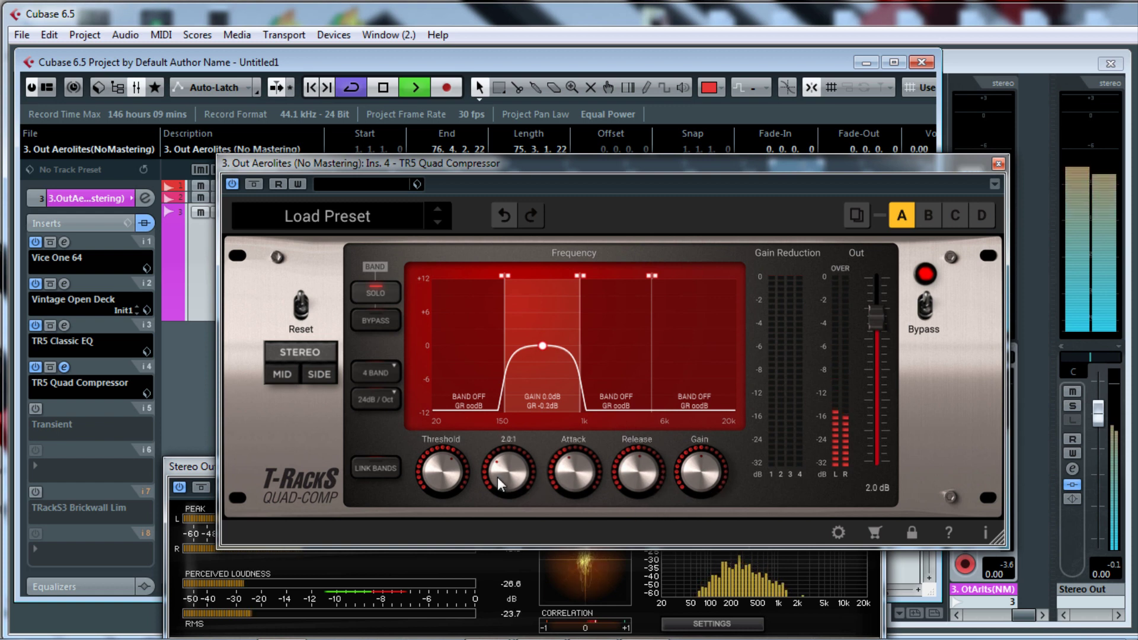
pyautogui.moveTo(441, 471)
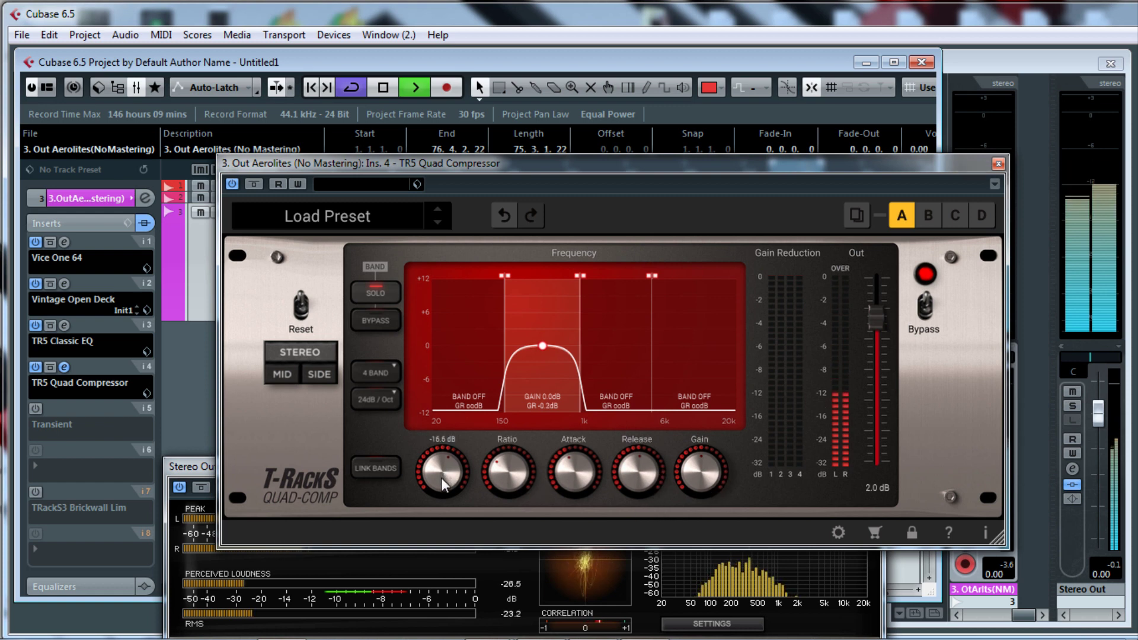
pyautogui.moveTo(441, 478)
pyautogui.mouseDown()
pyautogui.moveTo(444, 493)
pyautogui.moveTo(435, 464)
pyautogui.moveTo(434, 475)
pyautogui.mouseUp()
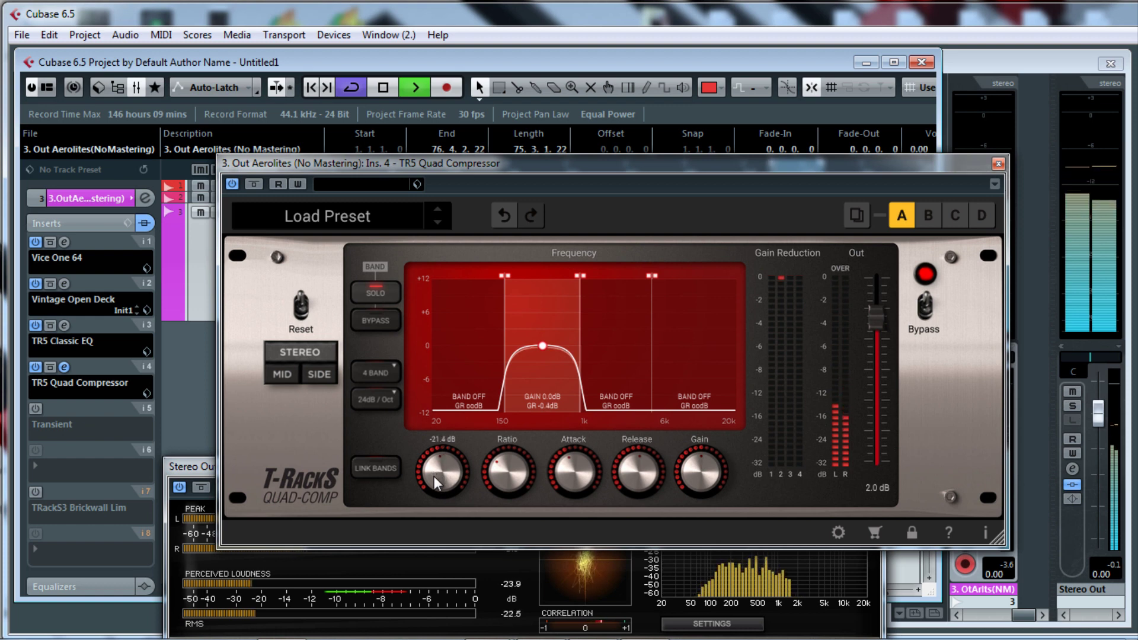
# Raise the second band's ratio to 3.4:1.
pyautogui.moveTo(495, 474)
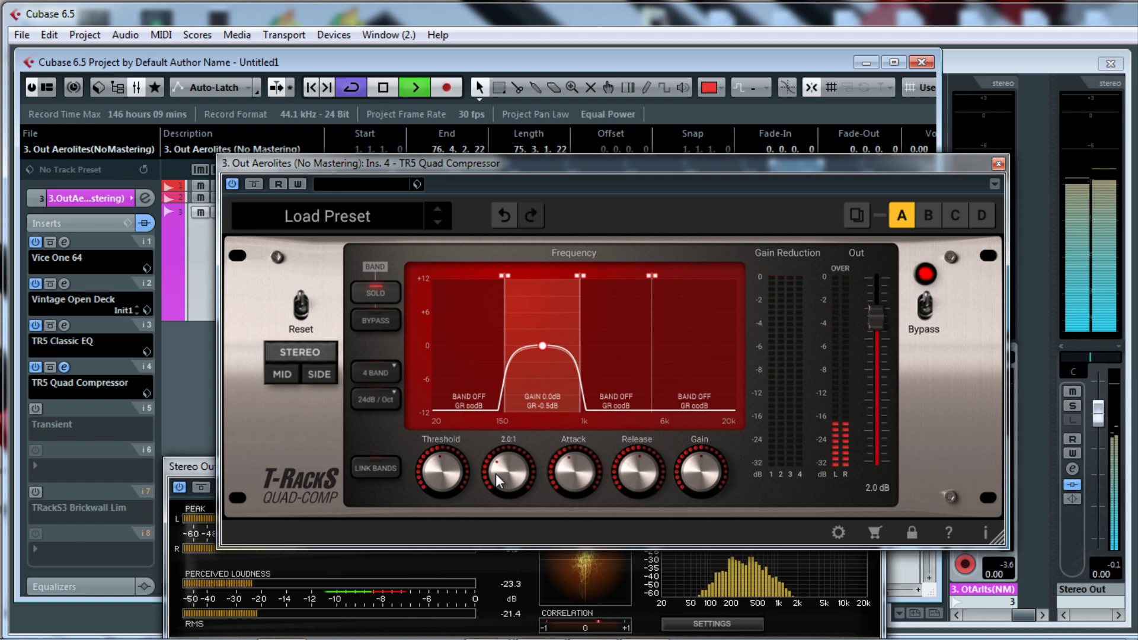
pyautogui.moveTo(497, 471); pyautogui.dragTo(504, 469)
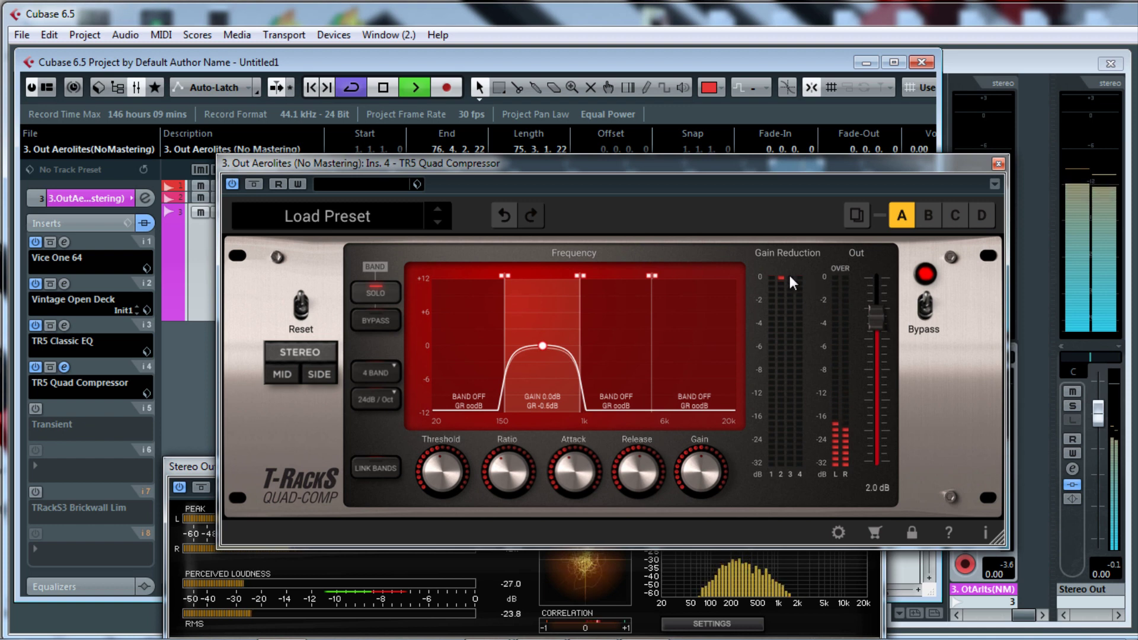
pyautogui.moveTo(503, 475); pyautogui.dragTo(503, 468)
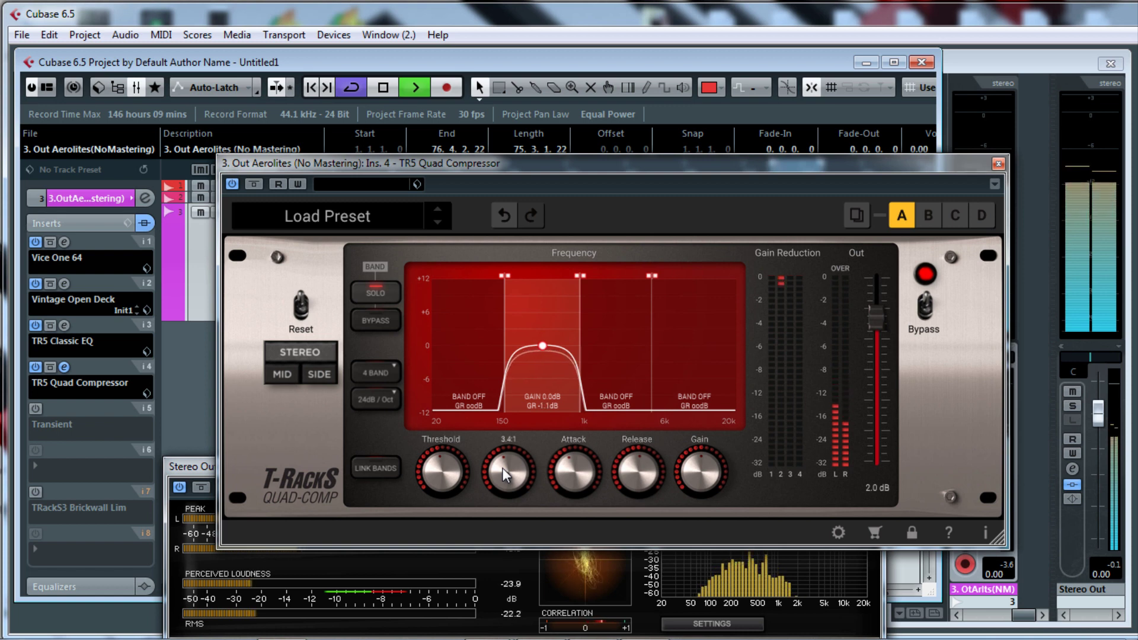
pyautogui.moveTo(699, 471)
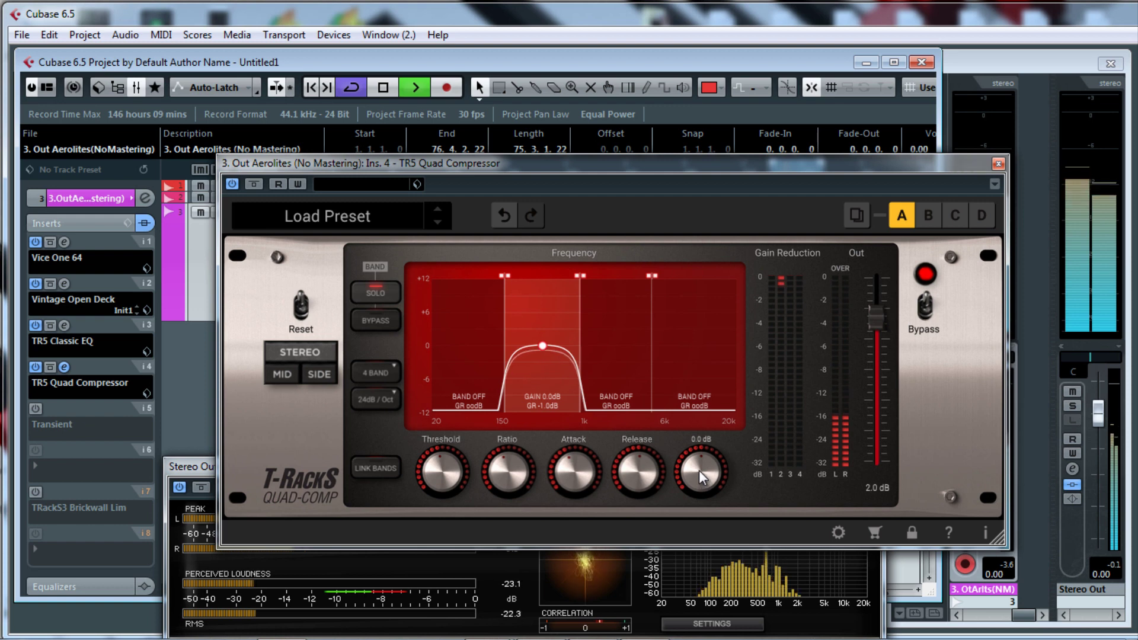
# Set the second band's gain to 0.2 dB and turn off its solo so all four bands play together.
pyautogui.moveTo(699, 471); pyautogui.dragTo(699, 469)
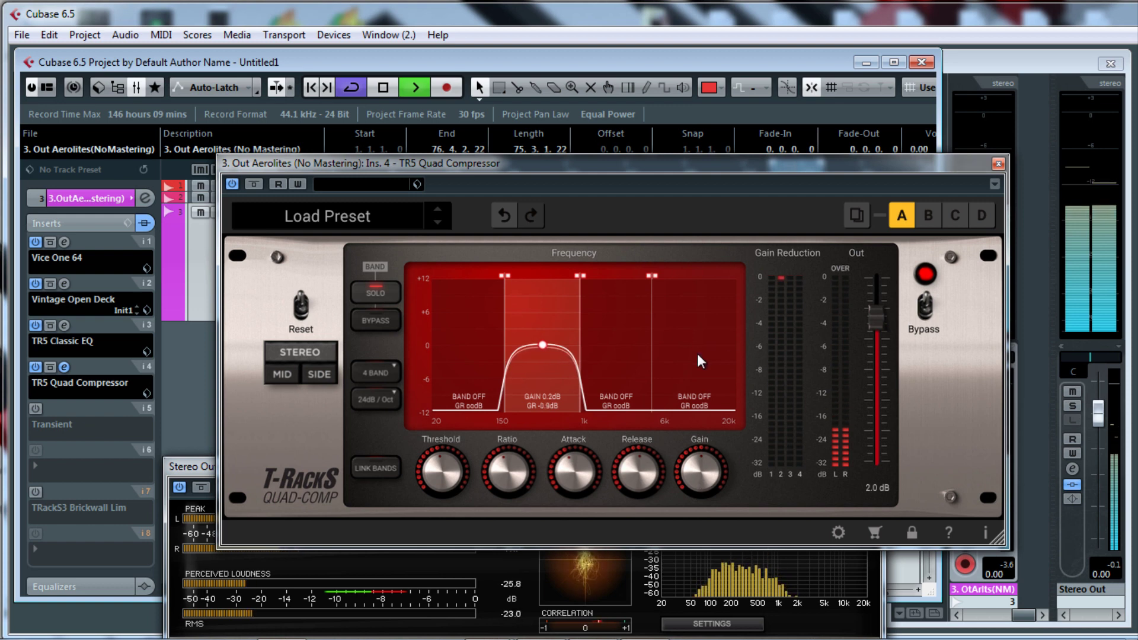
pyautogui.moveTo(639, 468)
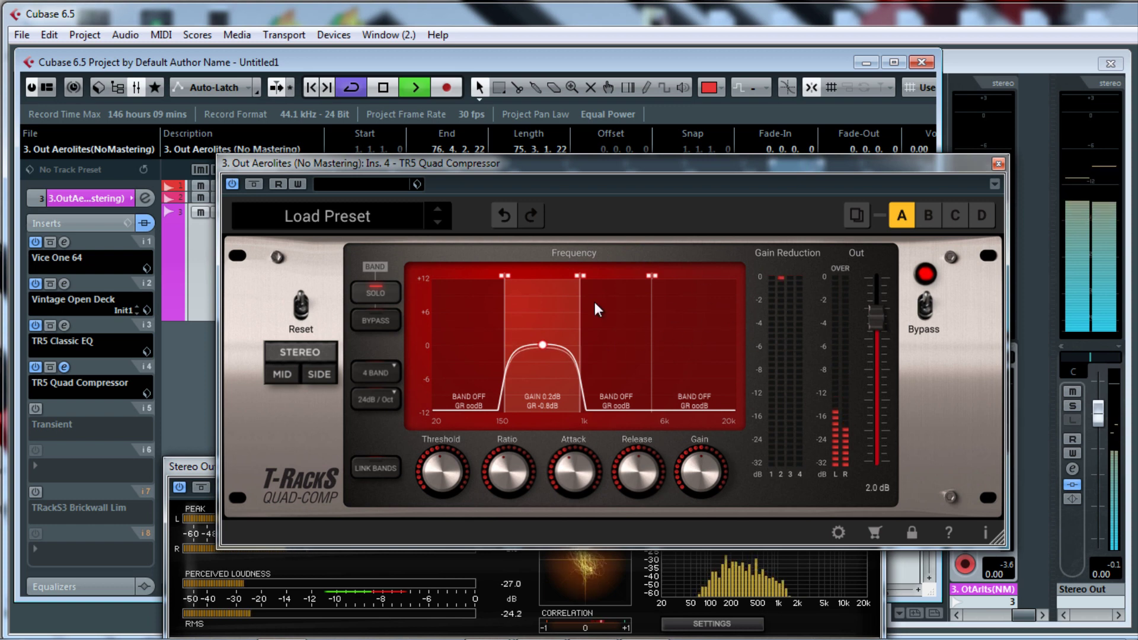
pyautogui.click(379, 294)
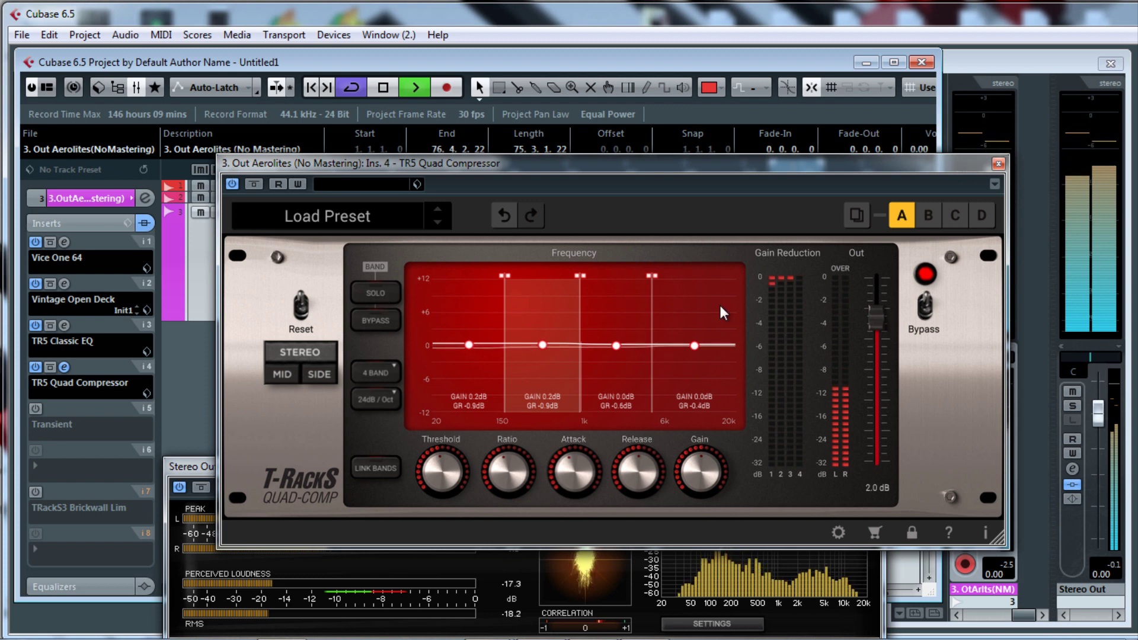
# Compare the full mix with and without the compressor by toggling the overall bypass repeatedly, leaving the processing active.
pyautogui.click(924, 308)
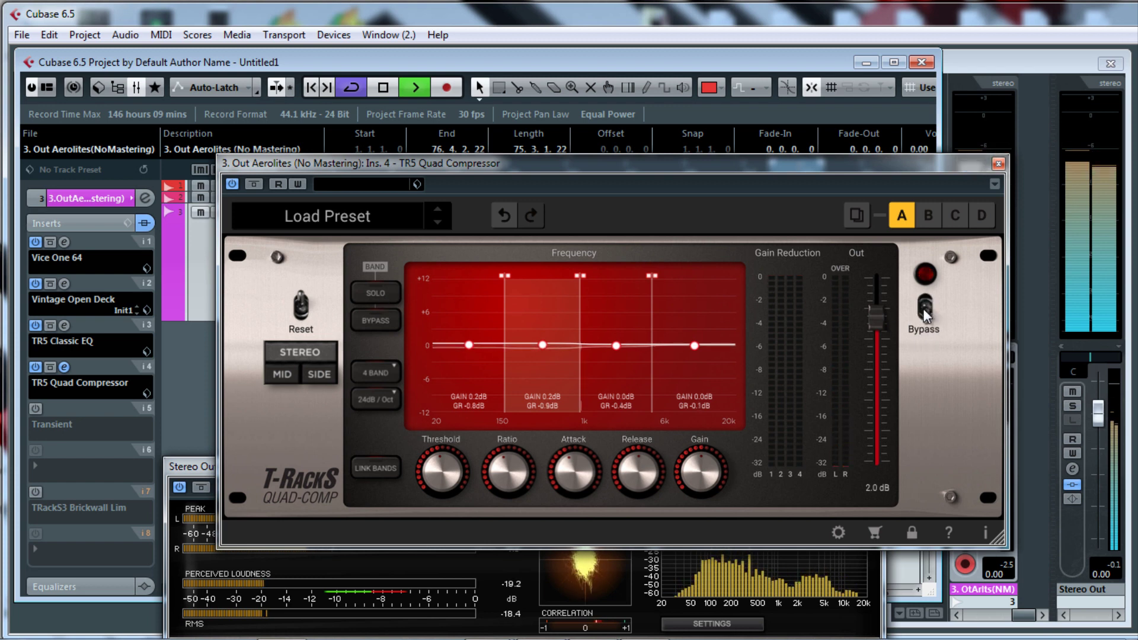
pyautogui.click(925, 304)
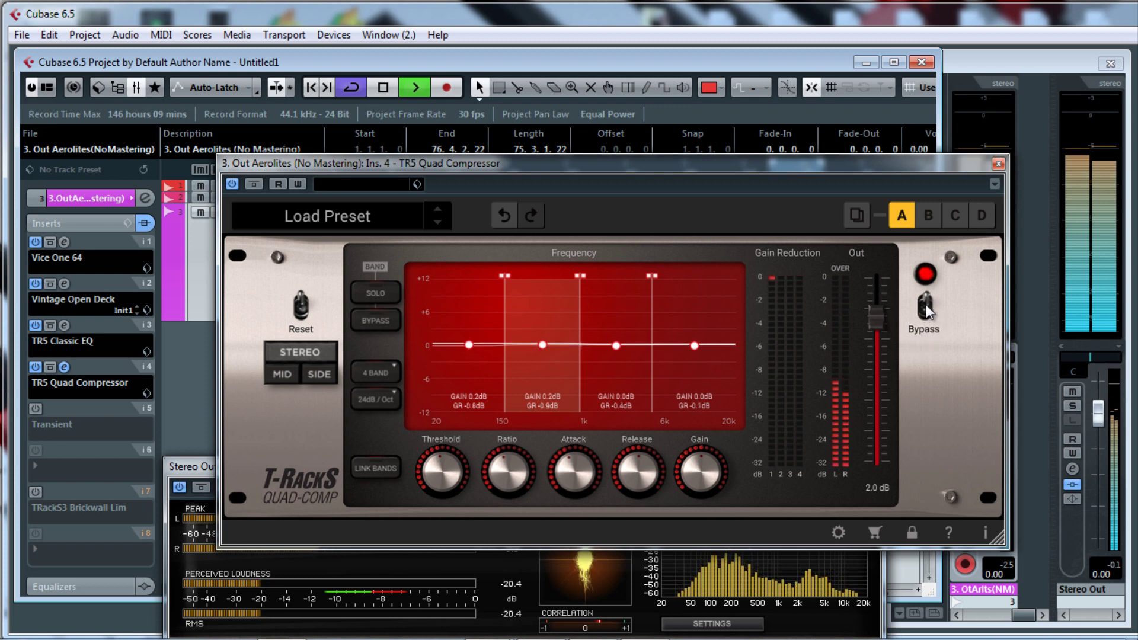
pyautogui.click(926, 307)
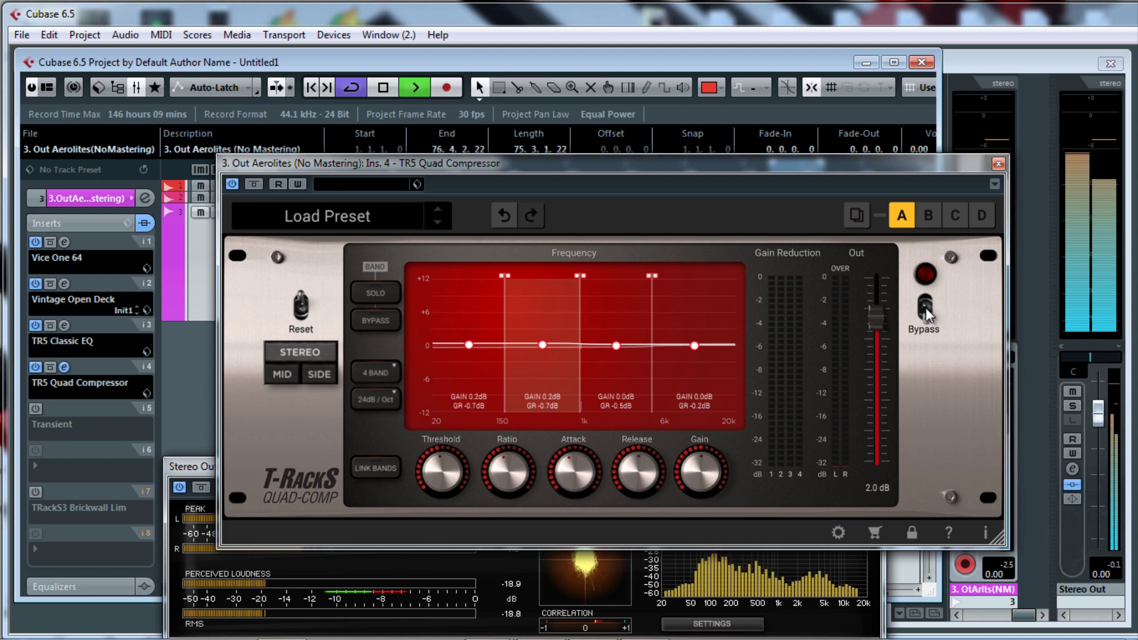
pyautogui.click(926, 308)
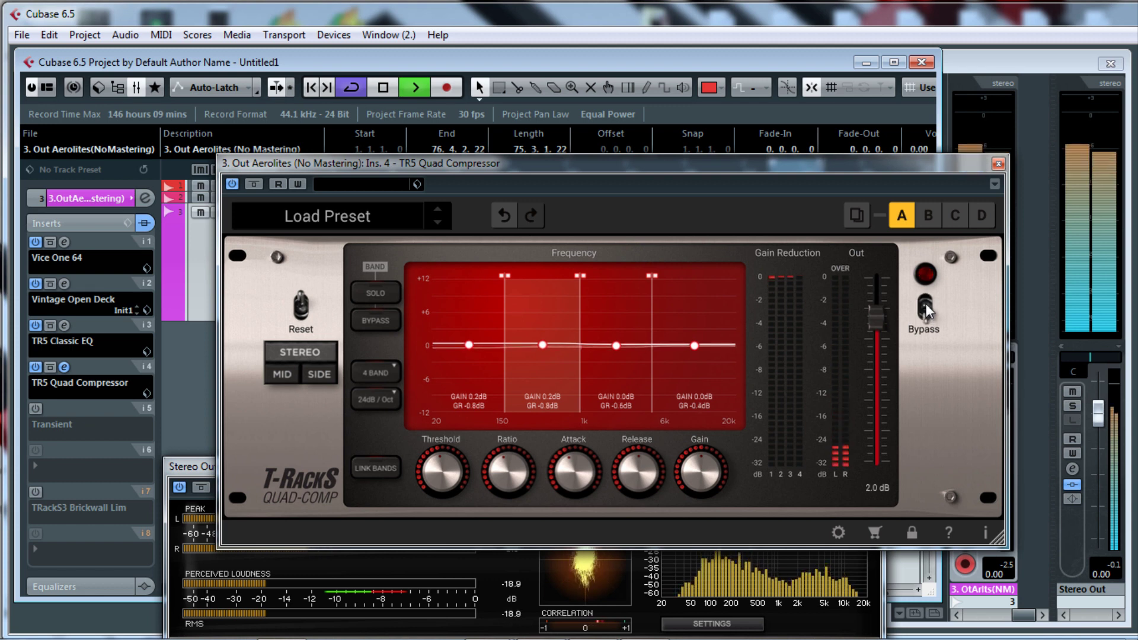
pyautogui.click(926, 307)
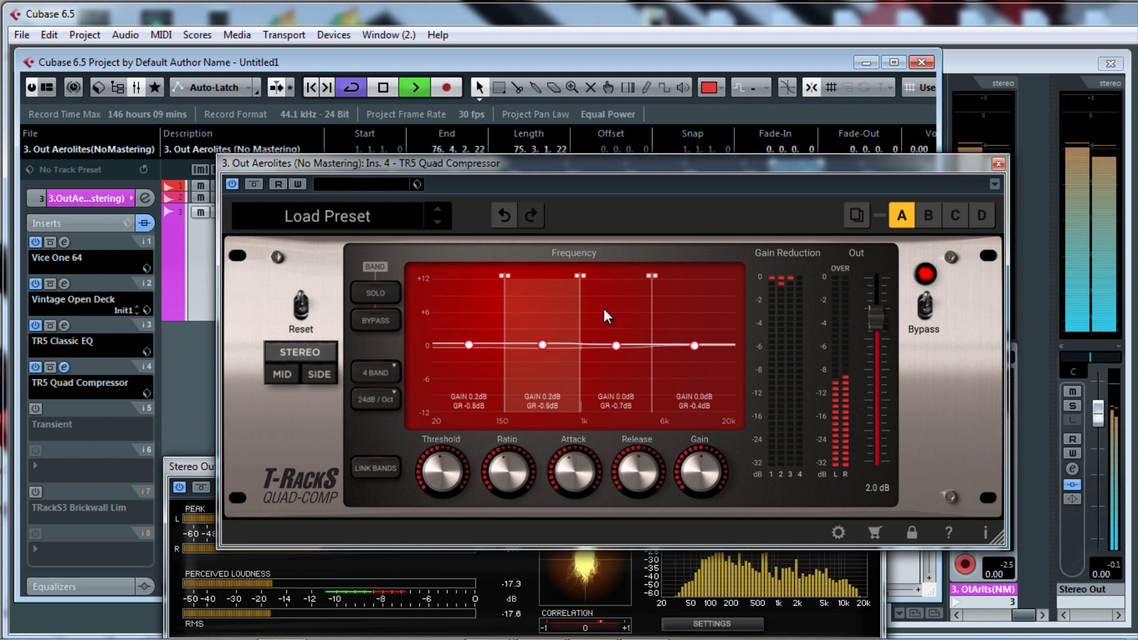
# Select the third band, resume playback, shorten the band's attack to 7.3 ms and solo it.
pyautogui.press('space')
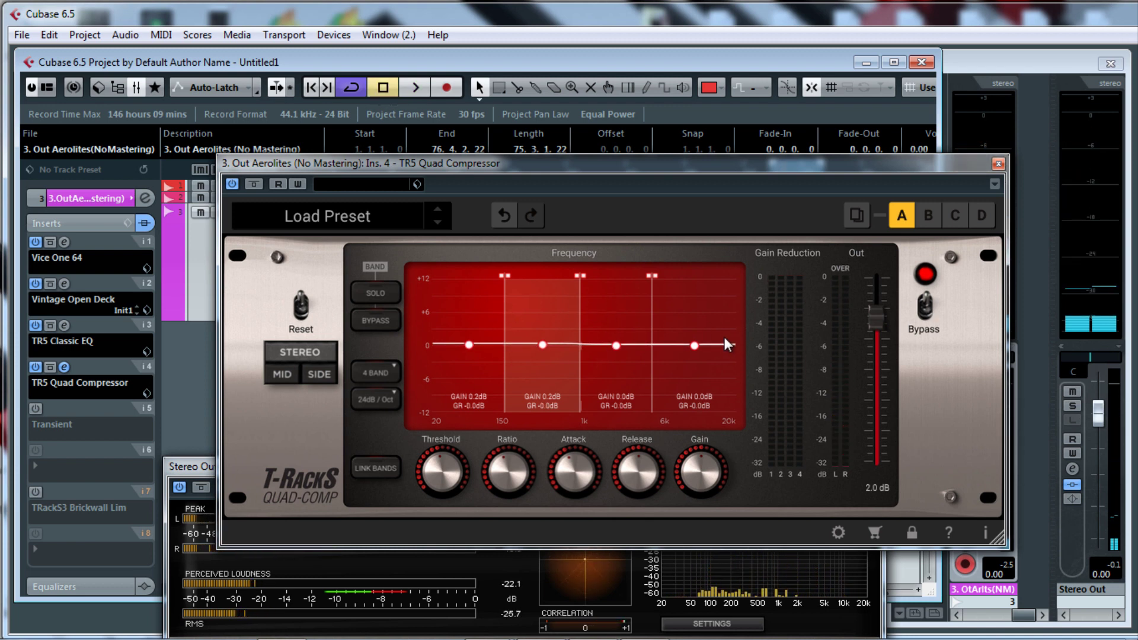
pyautogui.click(615, 356)
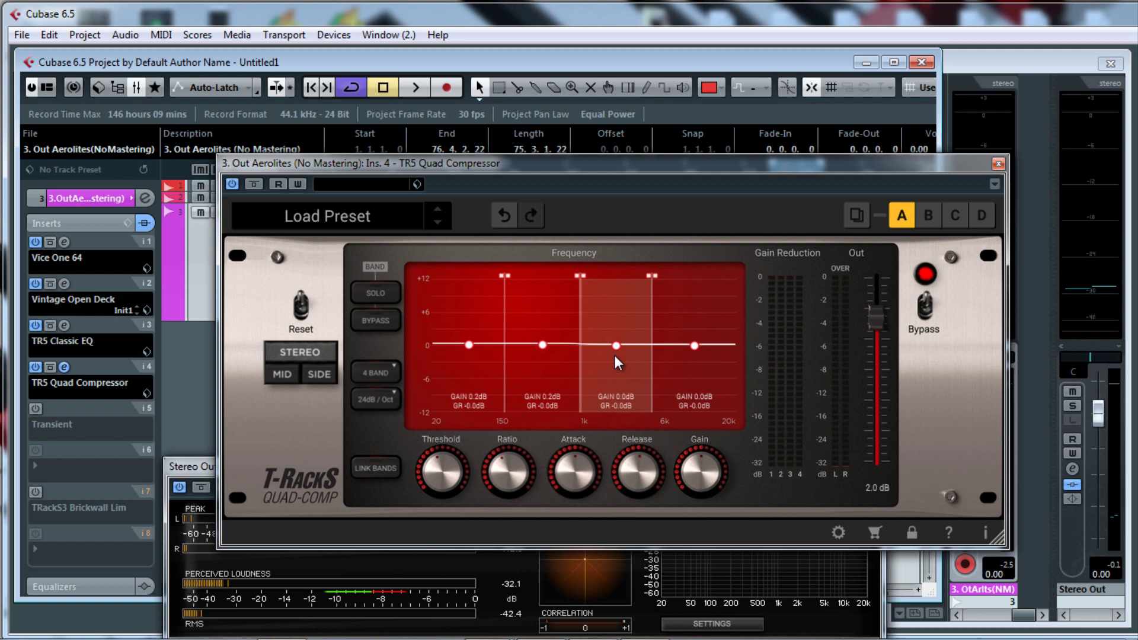
pyautogui.press('space')
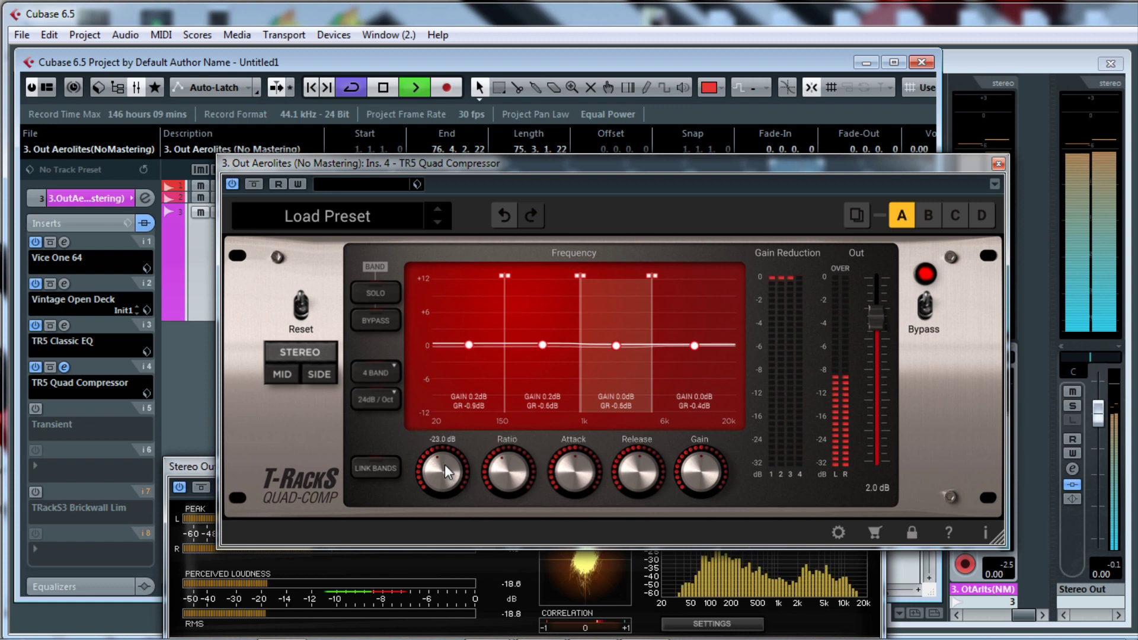
pyautogui.moveTo(518, 471)
pyautogui.moveTo(582, 477)
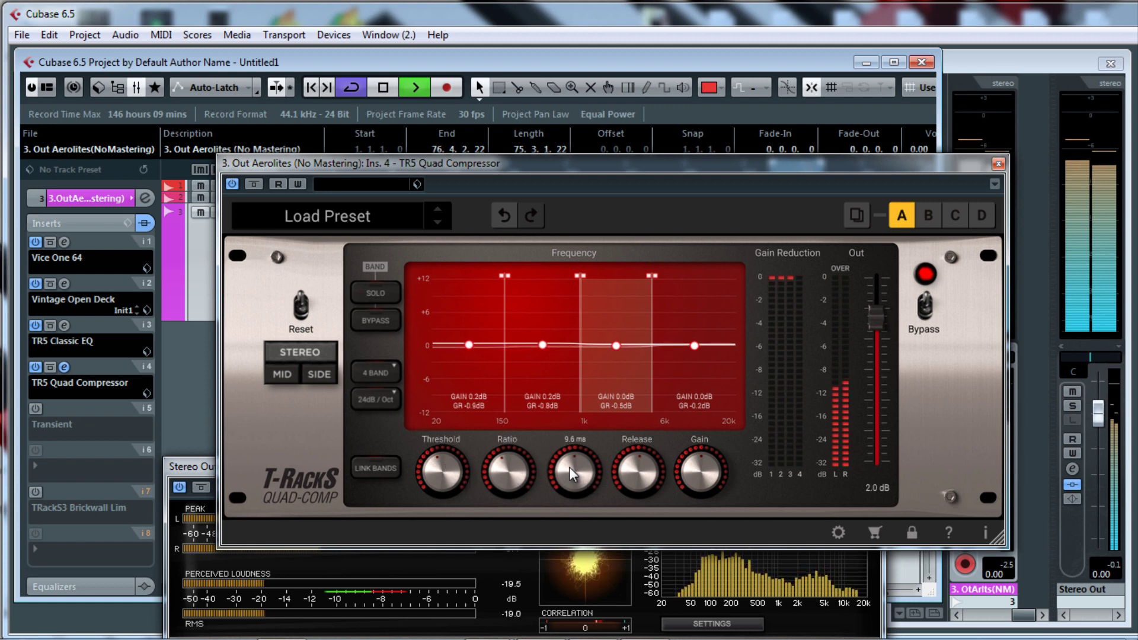
pyautogui.moveTo(566, 472); pyautogui.dragTo(567, 475)
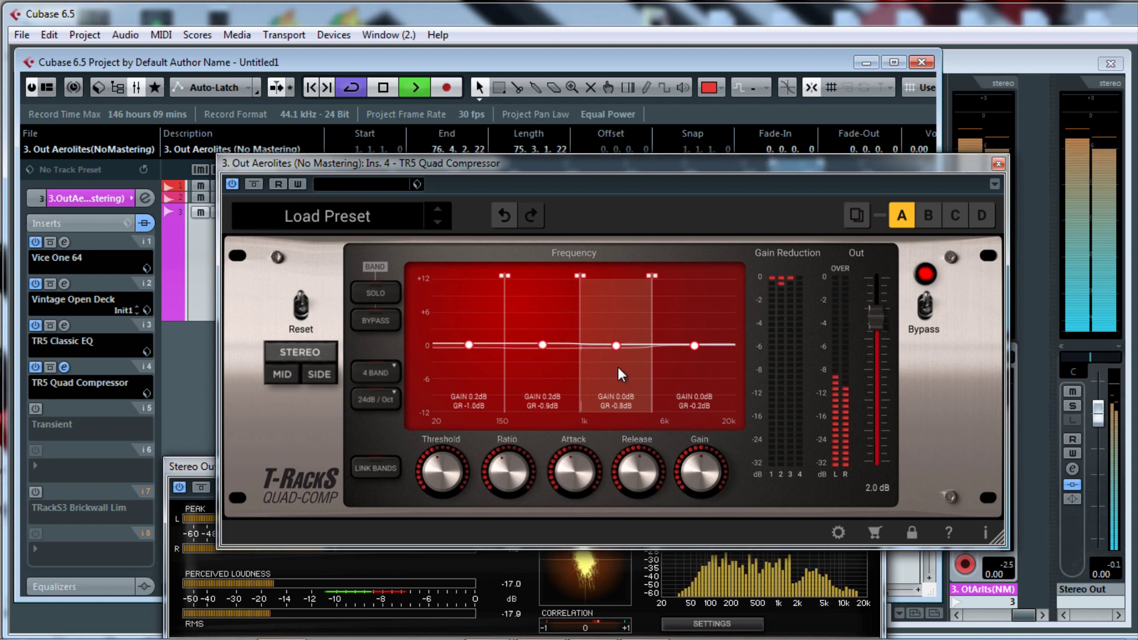
pyautogui.click(388, 293)
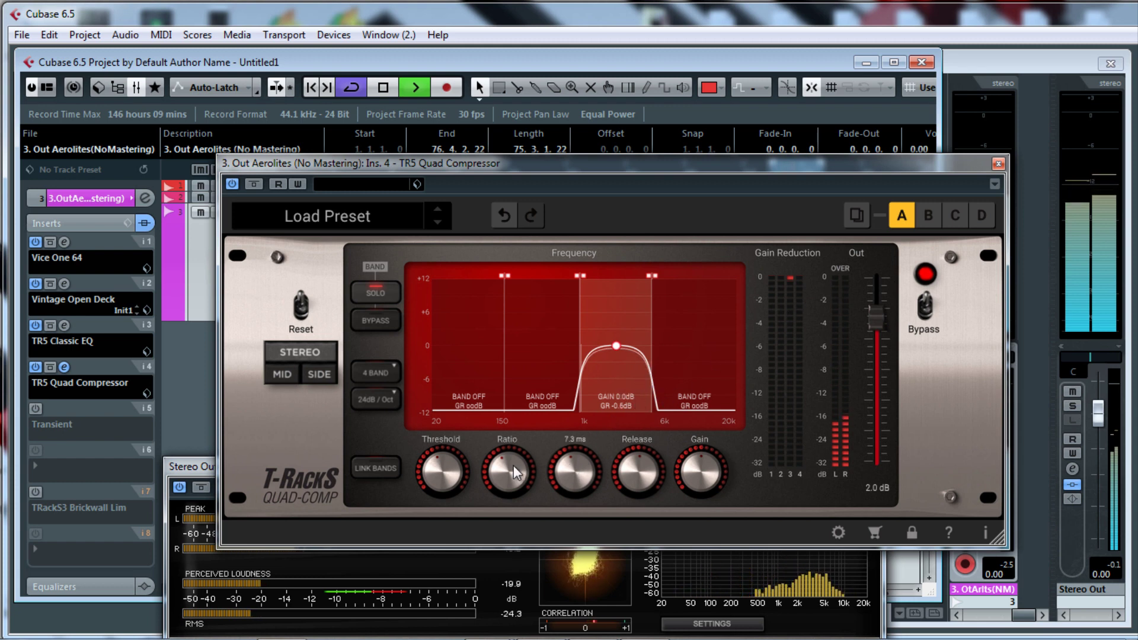
# Lower the soloed third band's threshold and adjust its ratio for stronger compression.
pyautogui.moveTo(435, 465)
pyautogui.moveTo(432, 461); pyautogui.dragTo(432, 467)
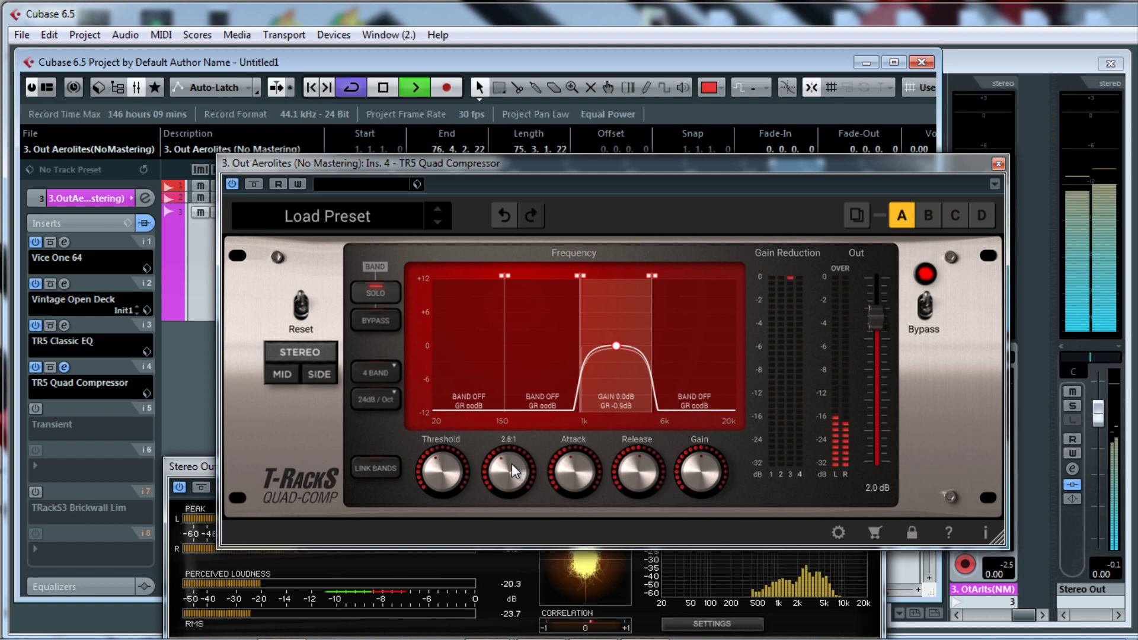
pyautogui.moveTo(515, 460); pyautogui.dragTo(521, 461)
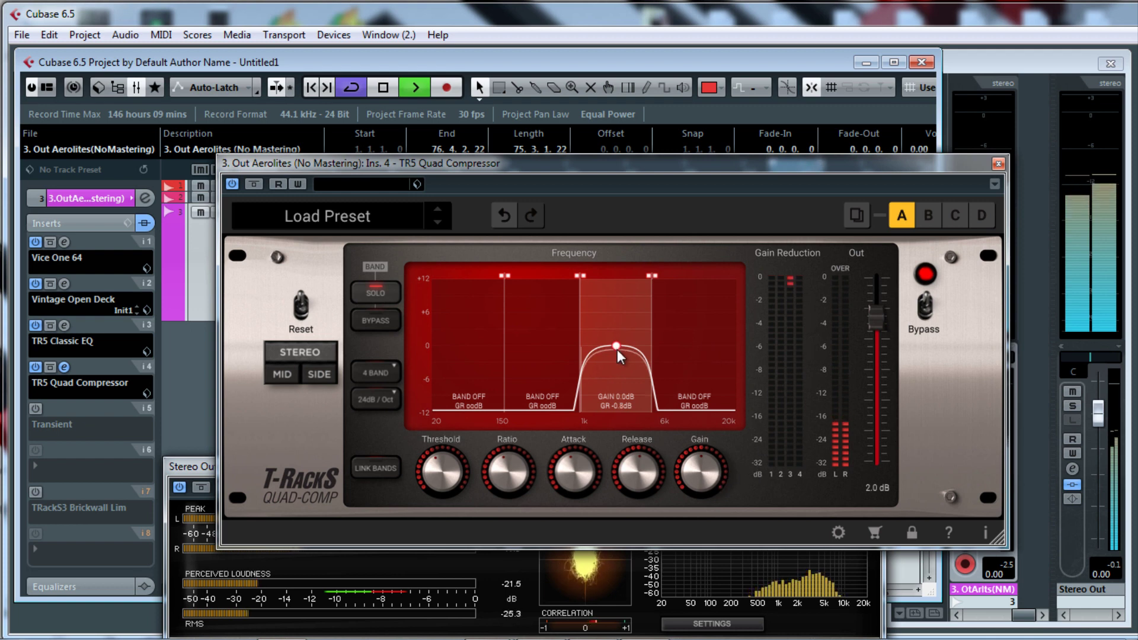
# Audition the low, second and third bands in solo one after another to compare their settings and gain reduction.
pyautogui.click(541, 347)
pyautogui.click(453, 336)
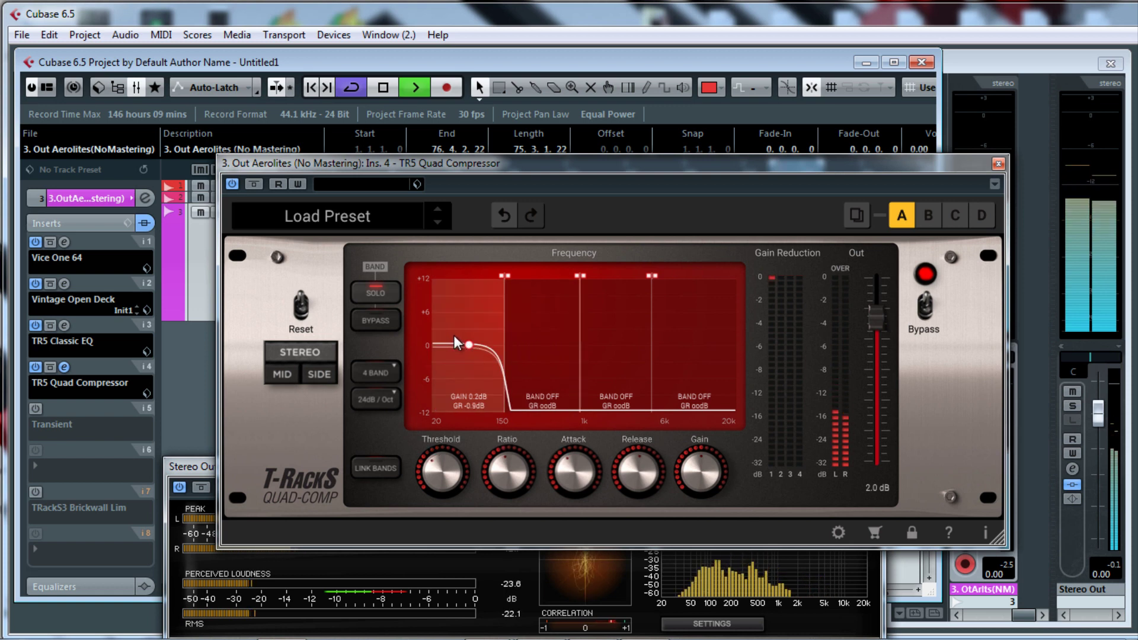
pyautogui.click(556, 341)
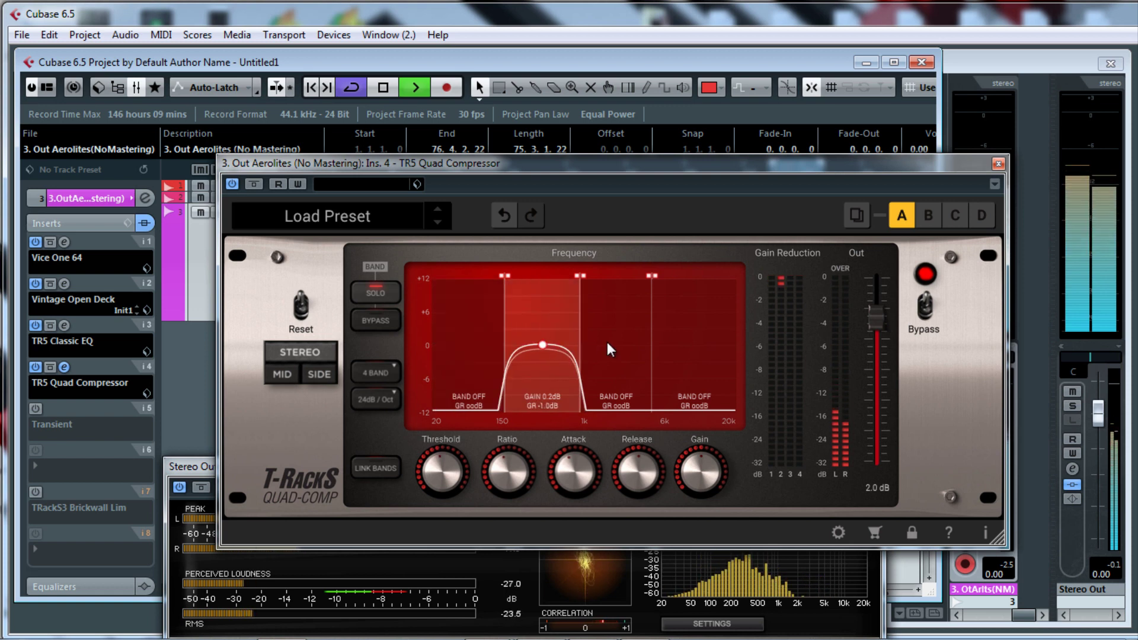
pyautogui.click(464, 335)
pyautogui.click(543, 342)
pyautogui.click(615, 346)
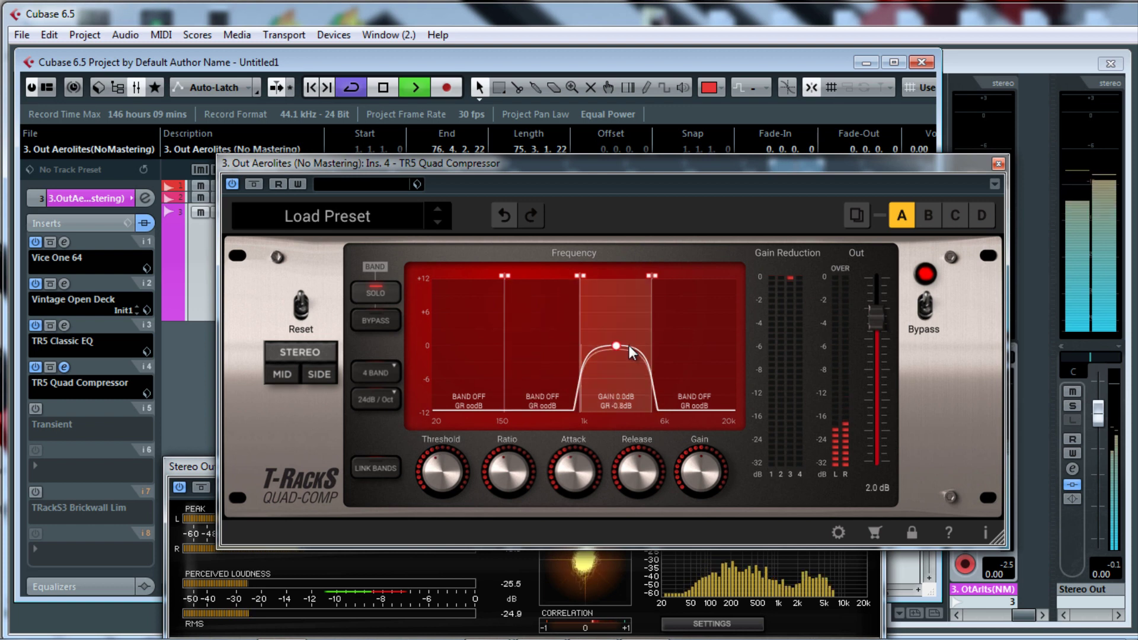
pyautogui.click(462, 346)
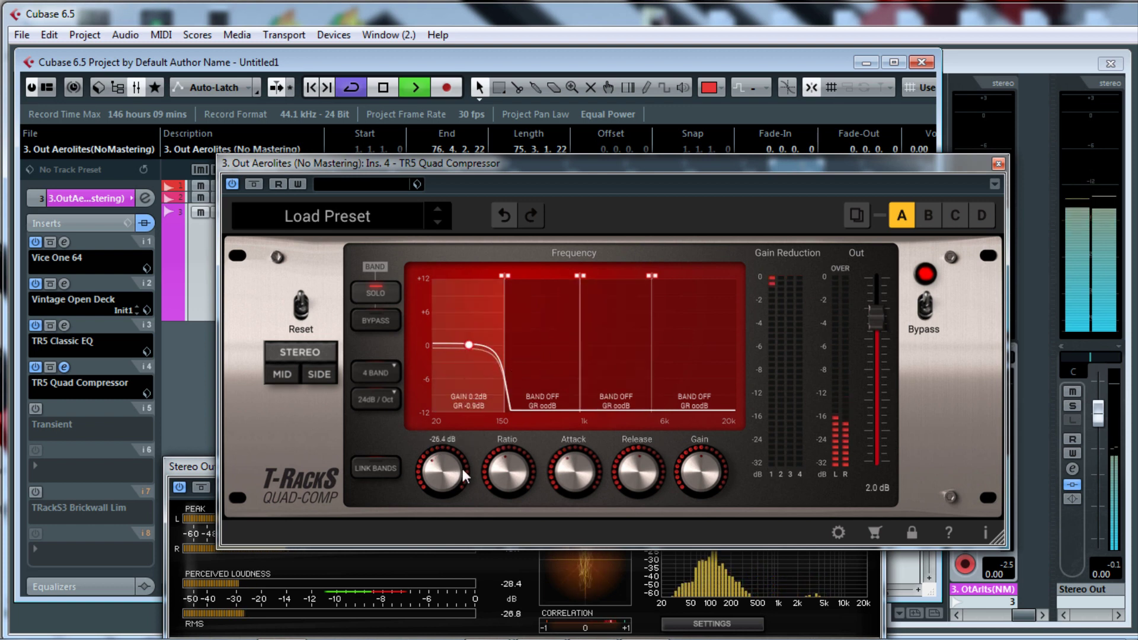
pyautogui.scroll(1, 689, 469)
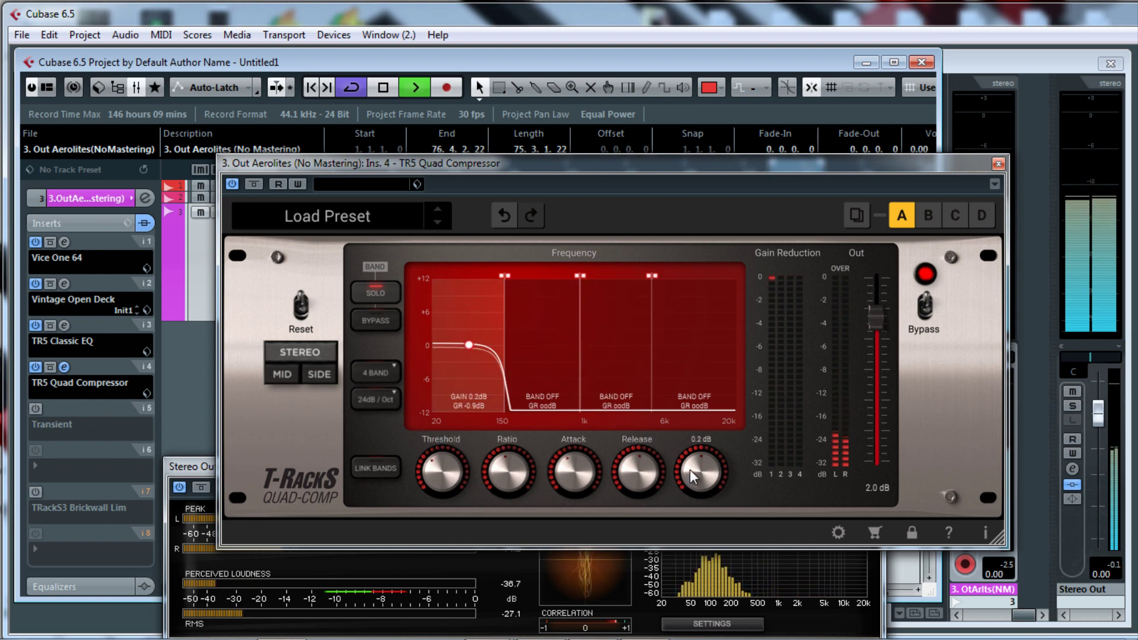
pyautogui.click(550, 353)
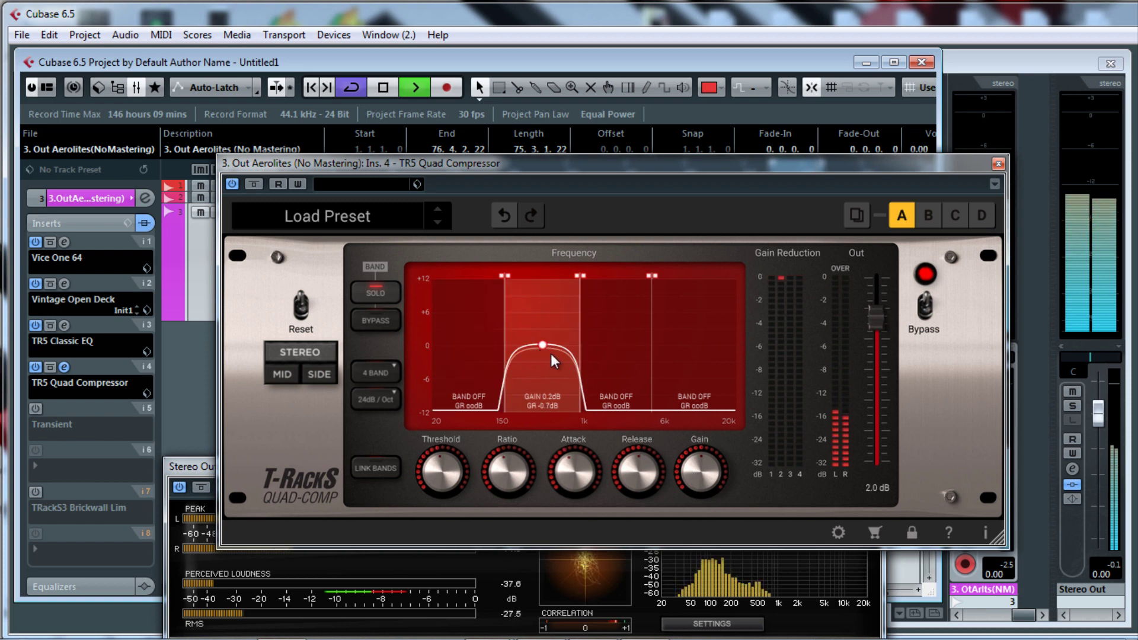
# Return to the third band and set its gain to -0.1 dB.
pyautogui.click(607, 350)
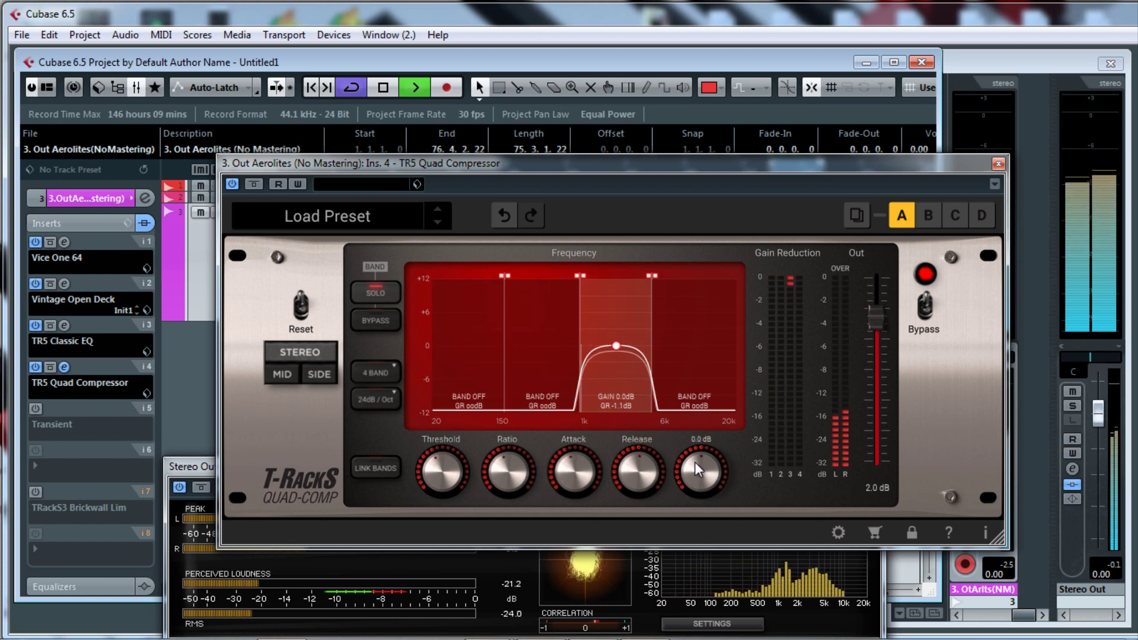
pyautogui.scroll(-1, 694, 461)
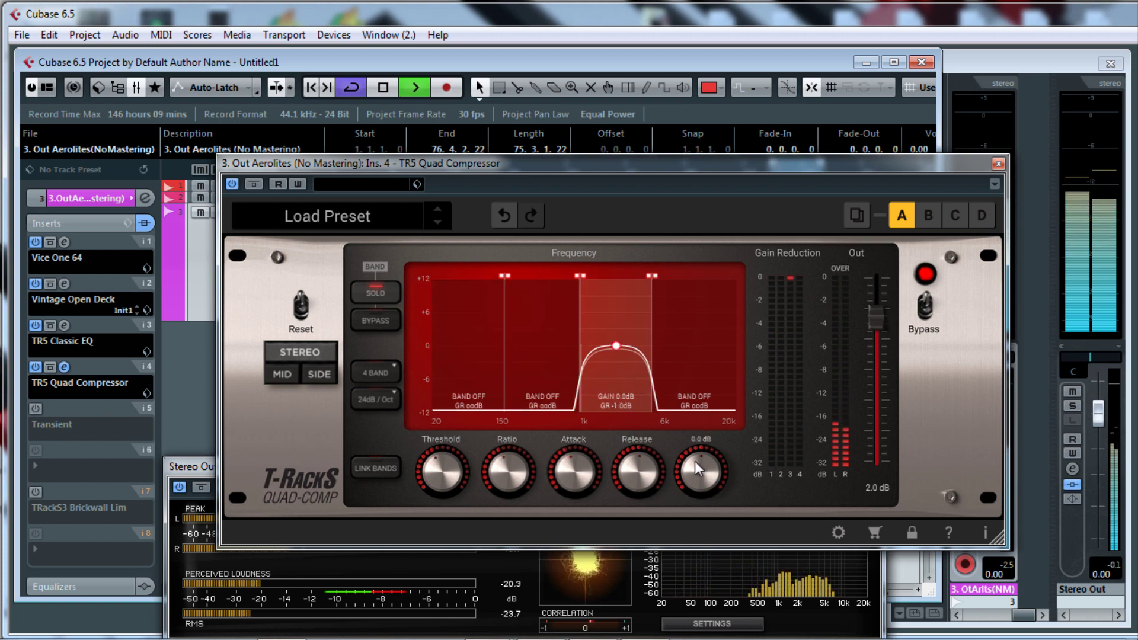
pyautogui.moveTo(644, 473)
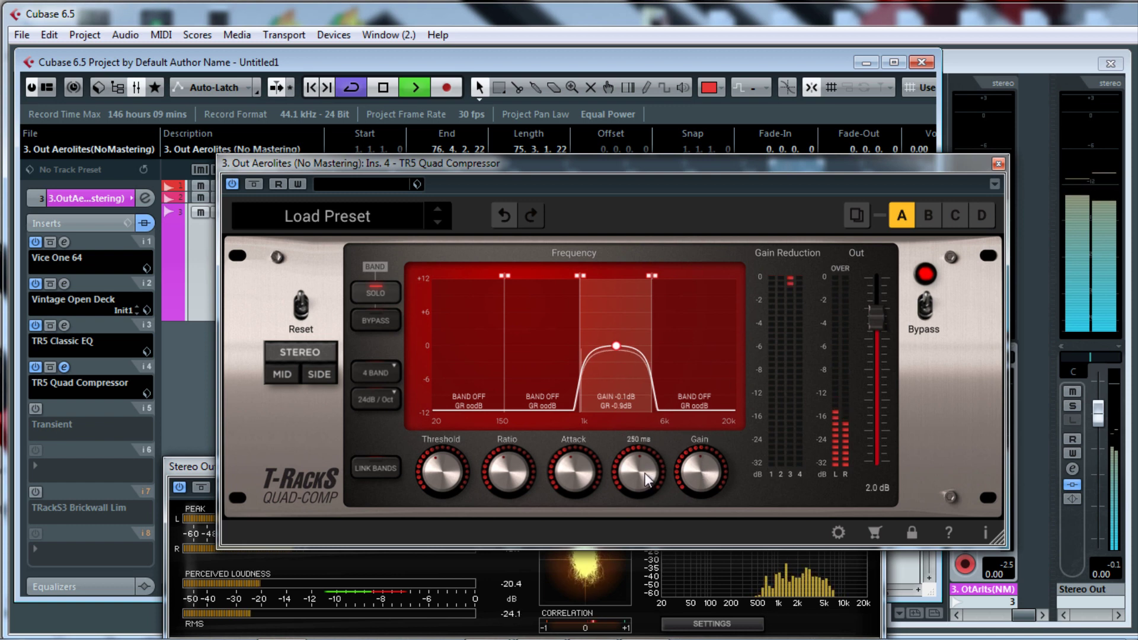
# Switch the solo to the fourth band and shorten its attack to 6.9 ms.
pyautogui.click(713, 400)
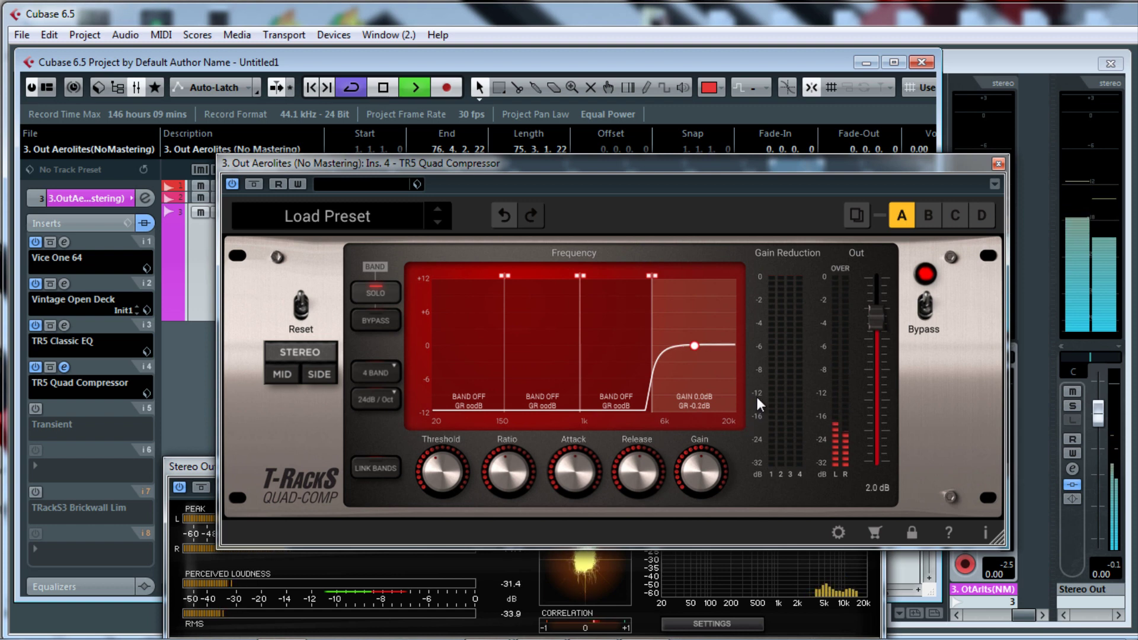
pyautogui.moveTo(639, 432)
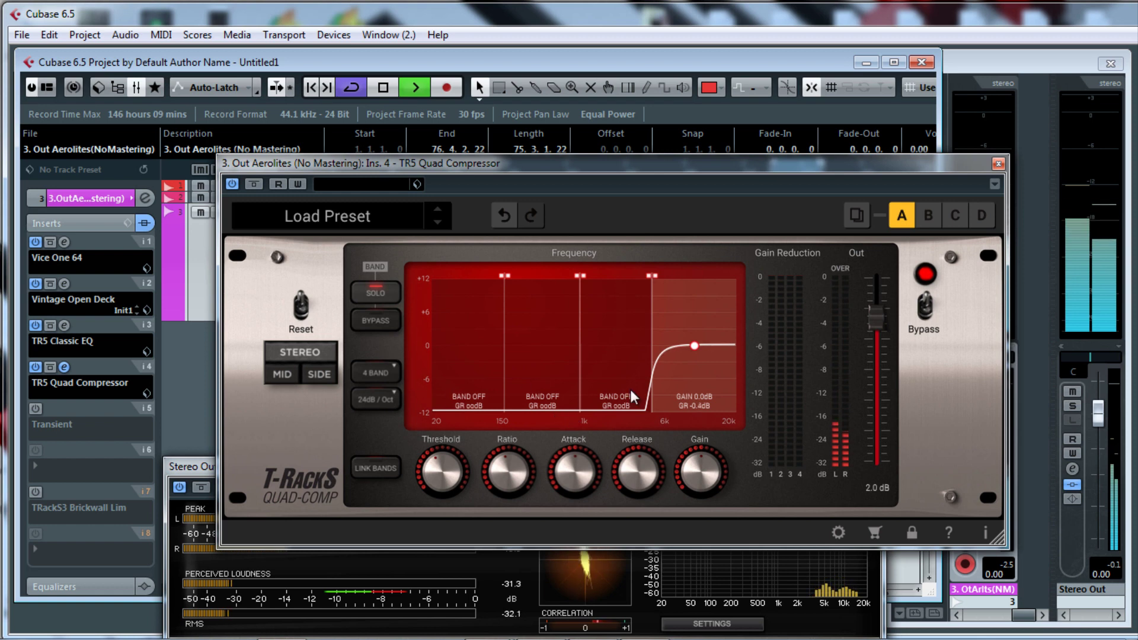
pyautogui.moveTo(567, 470)
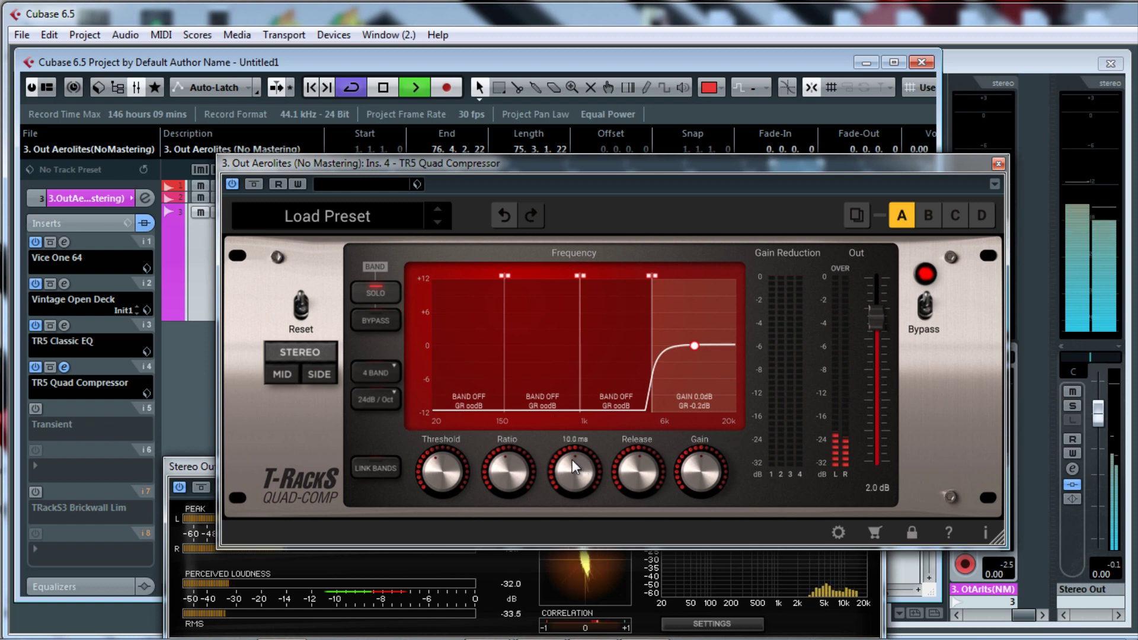
pyautogui.moveTo(571, 460); pyautogui.dragTo(564, 472)
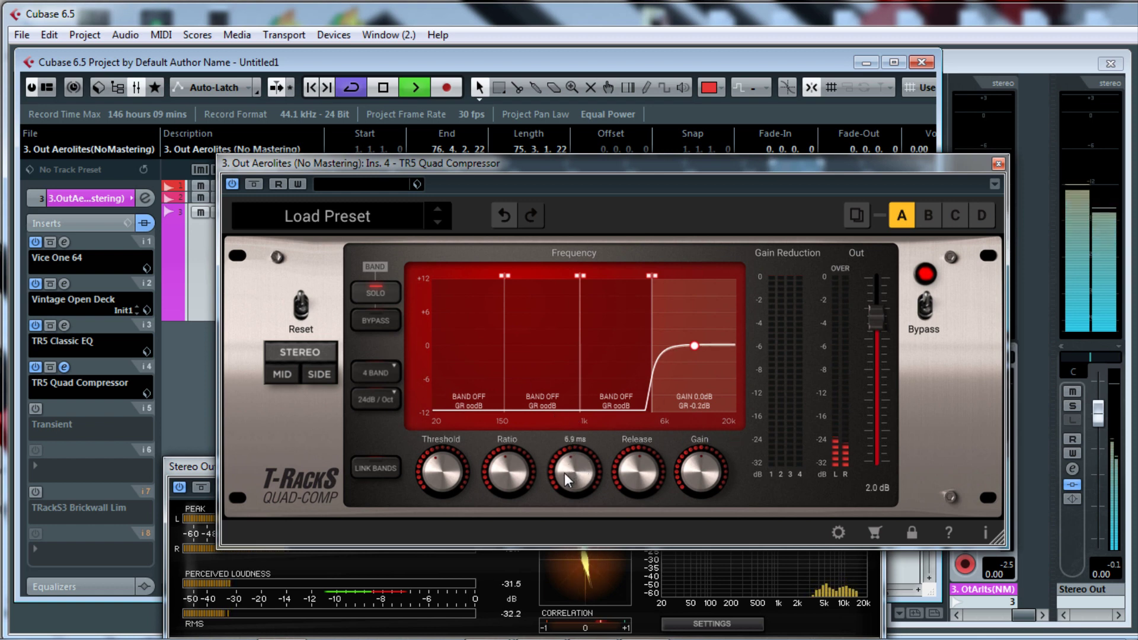
# Raise the fourth band's ratio to 4.8:1 and lower its threshold to -26.6 dB.
pyautogui.moveTo(498, 469)
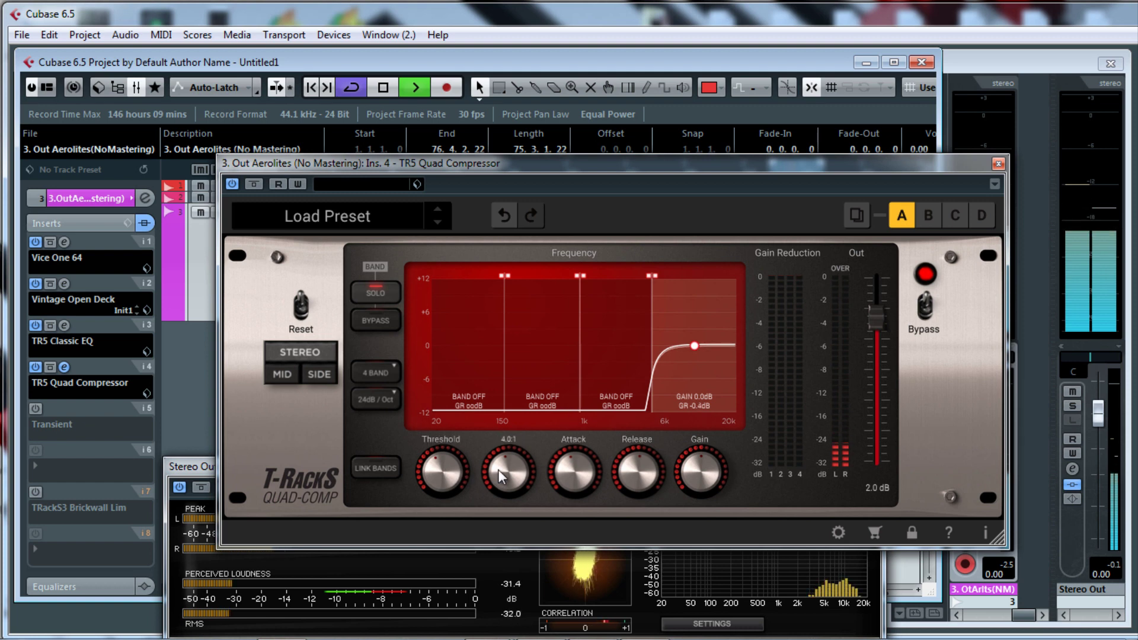
pyautogui.moveTo(503, 469); pyautogui.dragTo(504, 455)
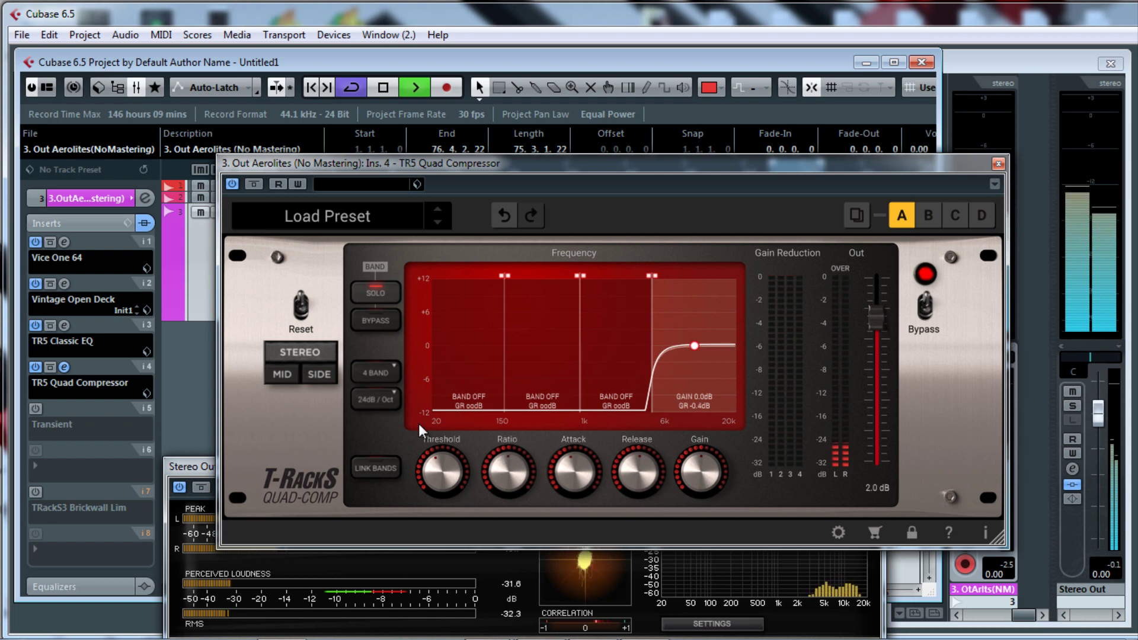
pyautogui.moveTo(435, 462); pyautogui.dragTo(434, 465)
# Raise the fourth band's ratio past 7.0:1 and lower its threshold a little further.
pyautogui.moveTo(515, 468)
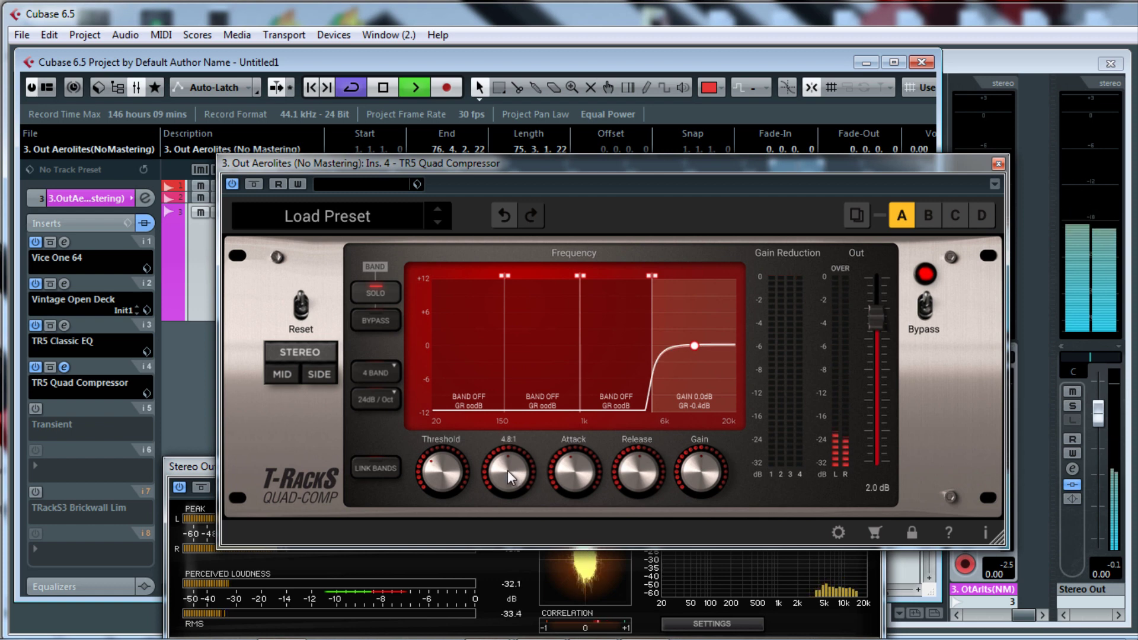
pyautogui.moveTo(508, 471); pyautogui.dragTo(501, 458)
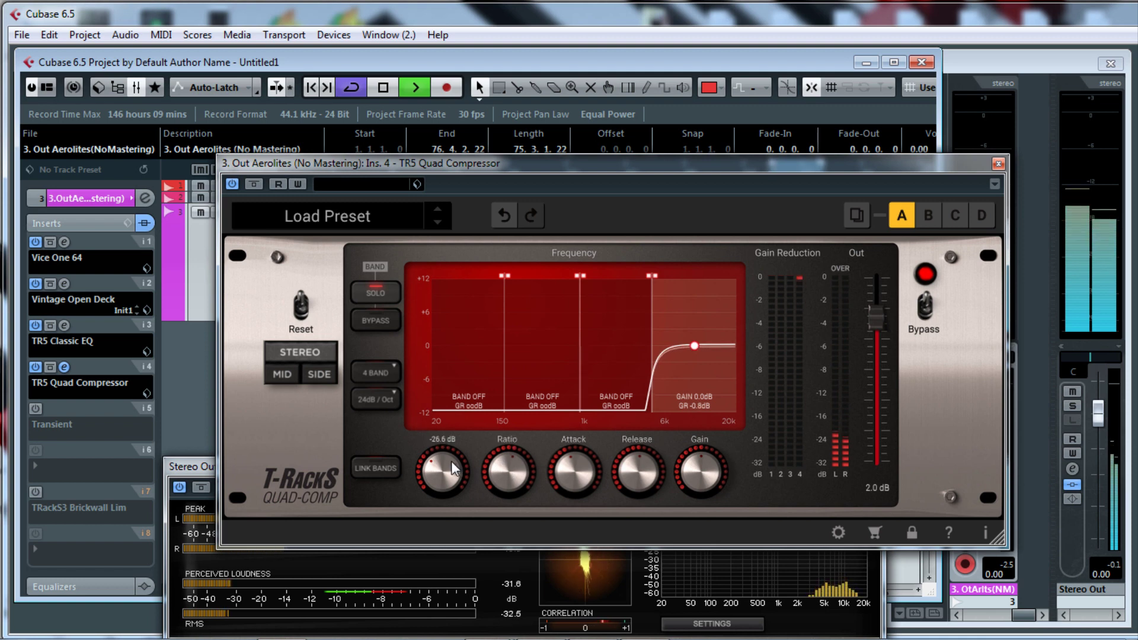
pyautogui.moveTo(440, 461); pyautogui.dragTo(439, 468)
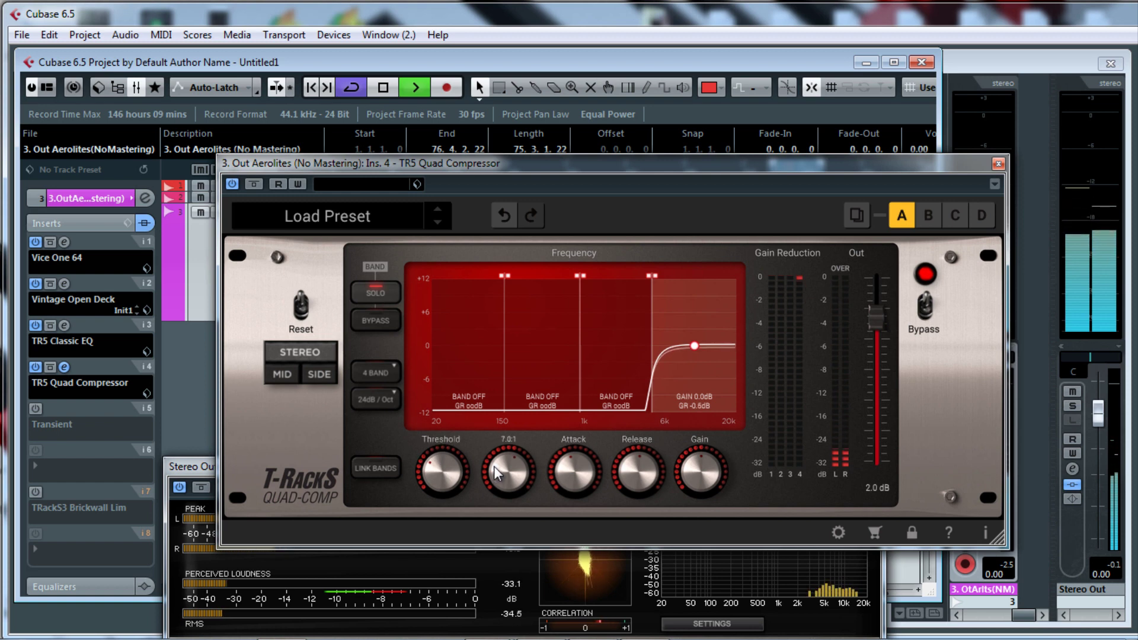
pyautogui.moveTo(494, 468); pyautogui.dragTo(494, 463)
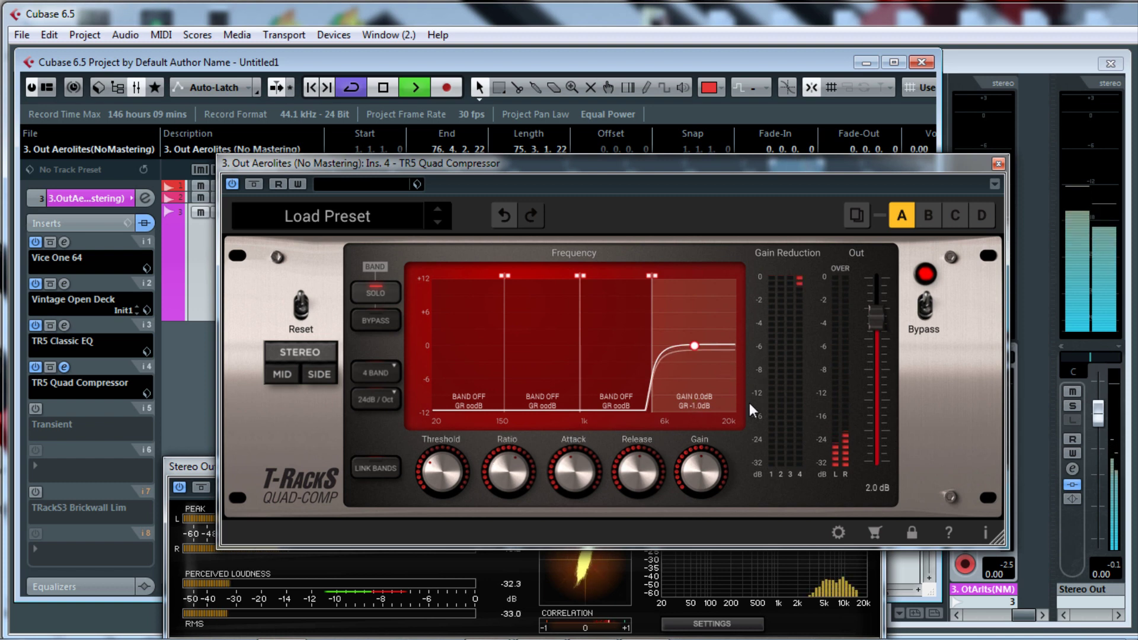
# Set the fourth band's gain to 0.1 dB and turn off its solo to hear all four bands together.
pyautogui.moveTo(706, 464); pyautogui.dragTo(701, 465)
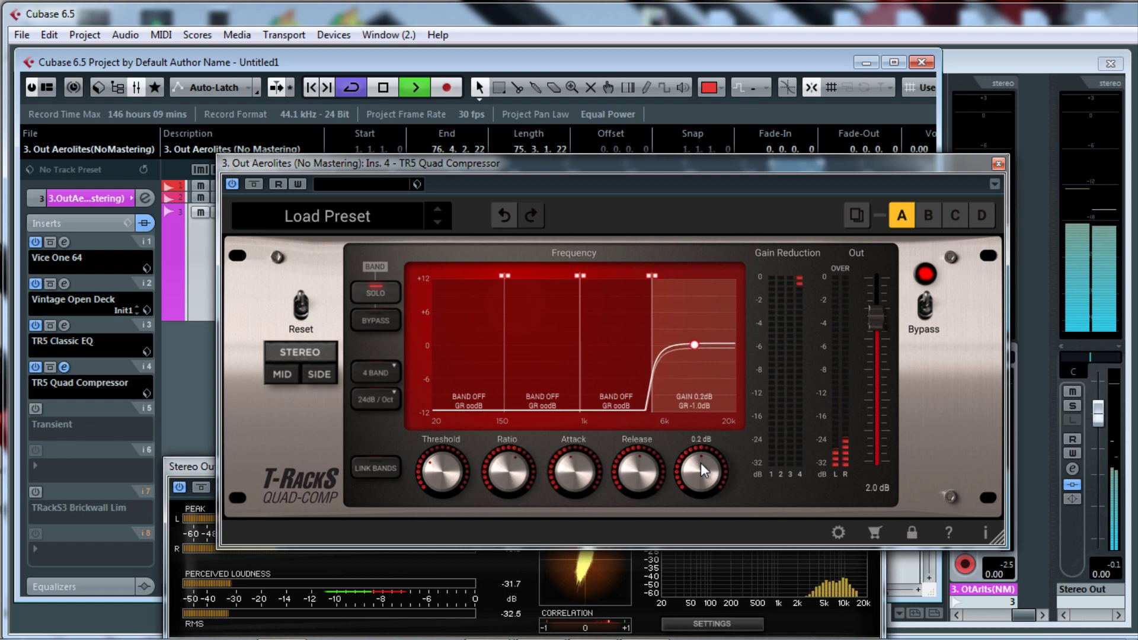
pyautogui.scroll(-1, 701, 464)
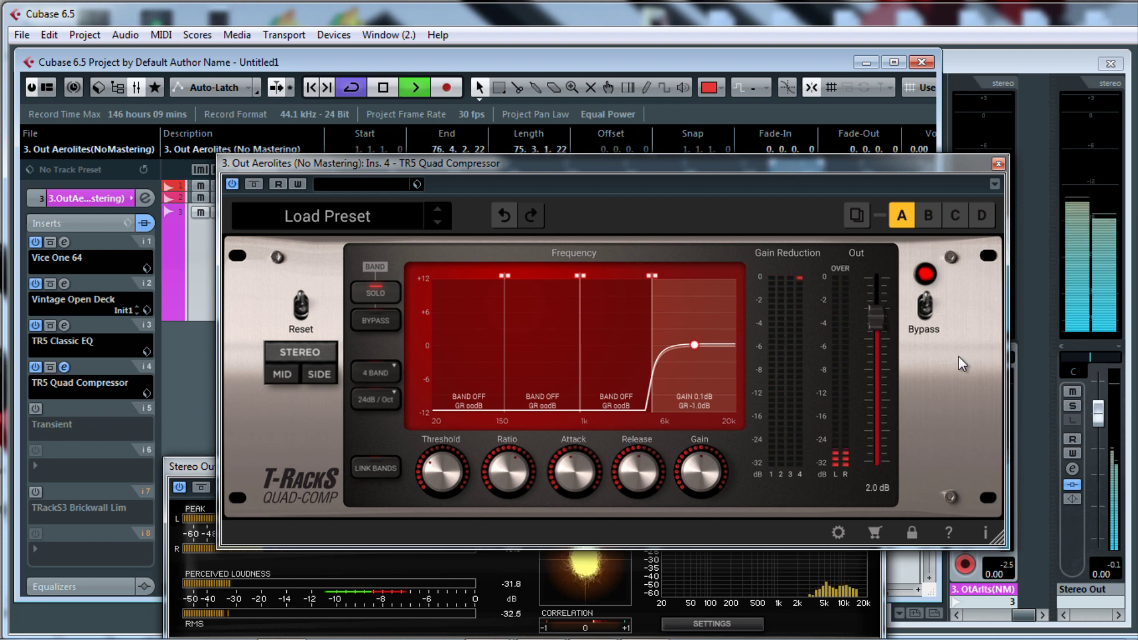
pyautogui.click(383, 293)
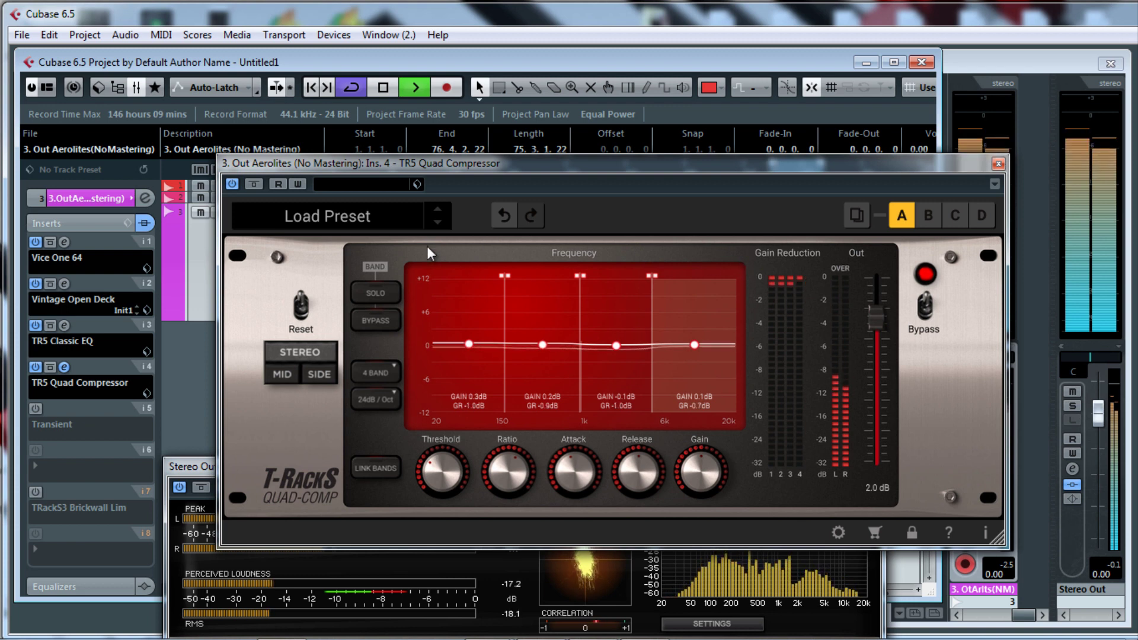
# Compare the track with the whole Quad Compressor bypassed and active, and close the SPAN analyzer window.
pyautogui.click(254, 184)
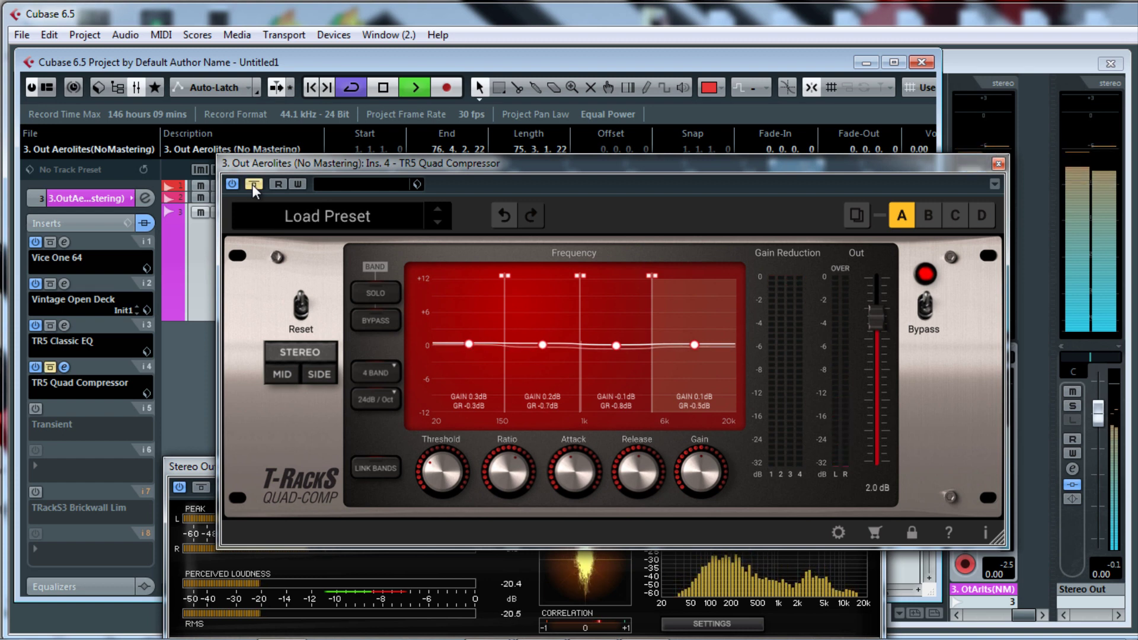
pyautogui.click(253, 185)
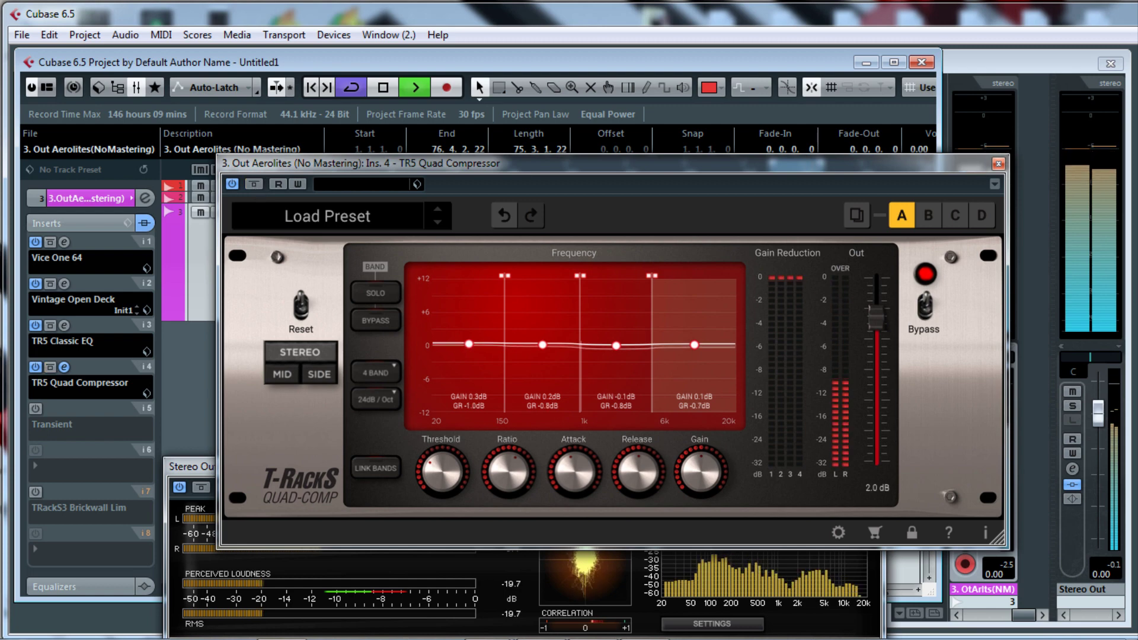
pyautogui.moveTo(1137, 105); pyautogui.dragTo(552, 107)
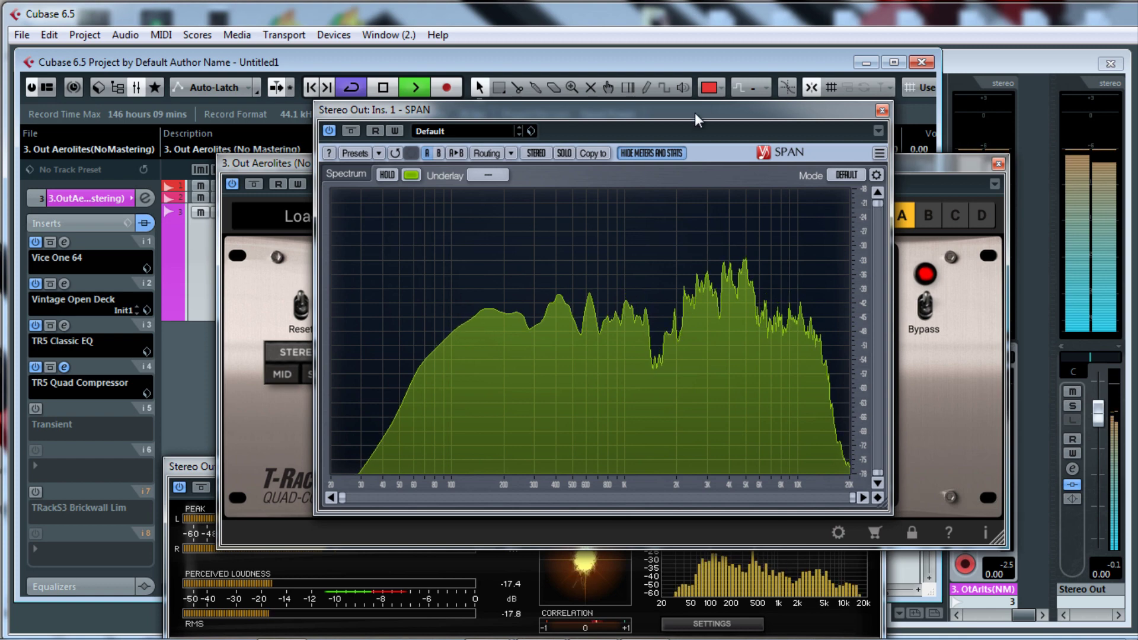
pyautogui.click(882, 110)
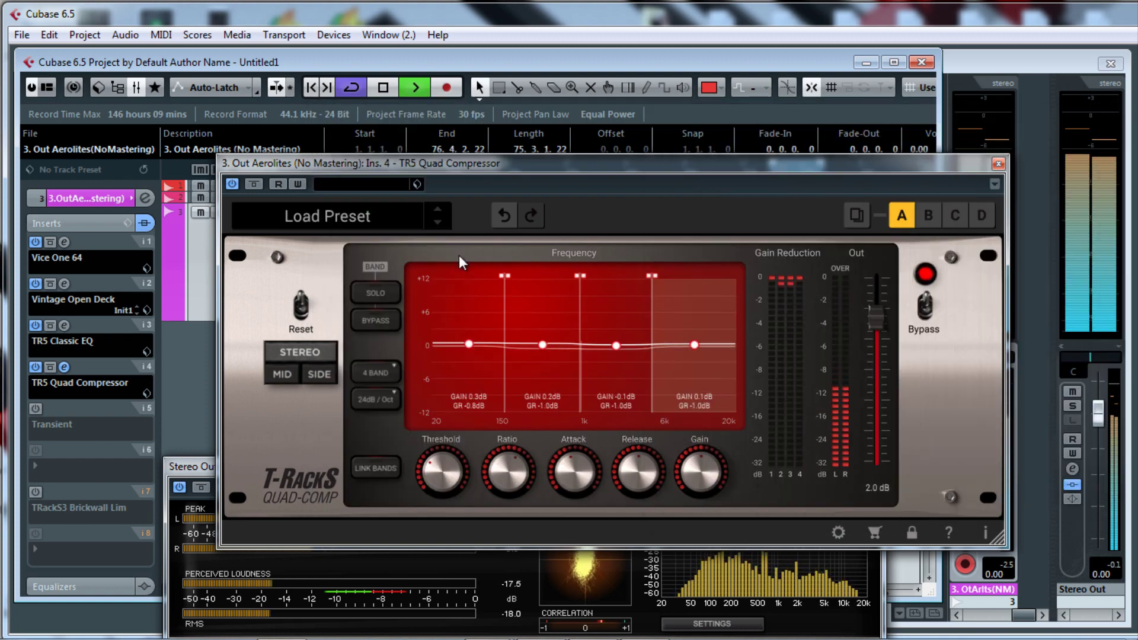
# Repeat the bypass comparison of the Quad Compressor, stop playback and leave the compressor active.
pyautogui.click(254, 184)
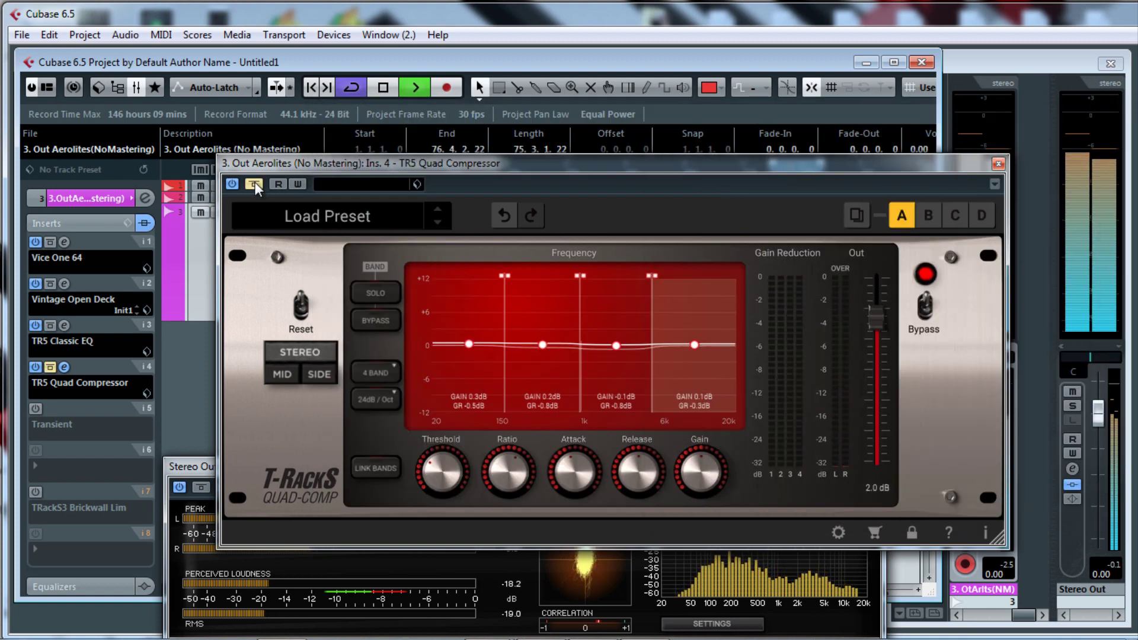
pyautogui.click(254, 182)
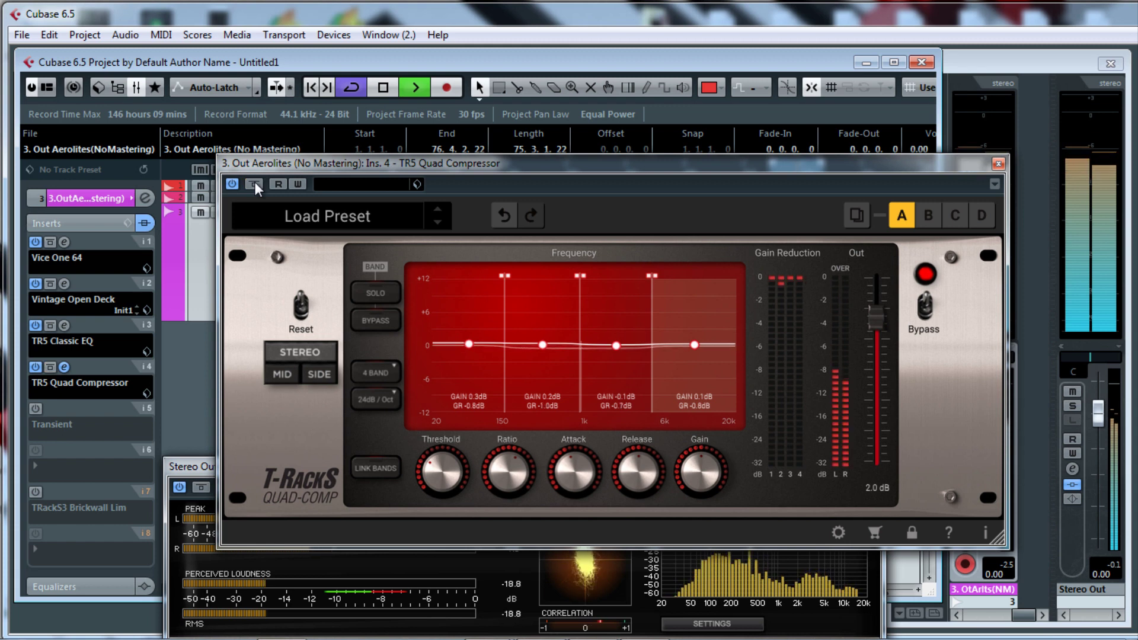
pyautogui.click(254, 183)
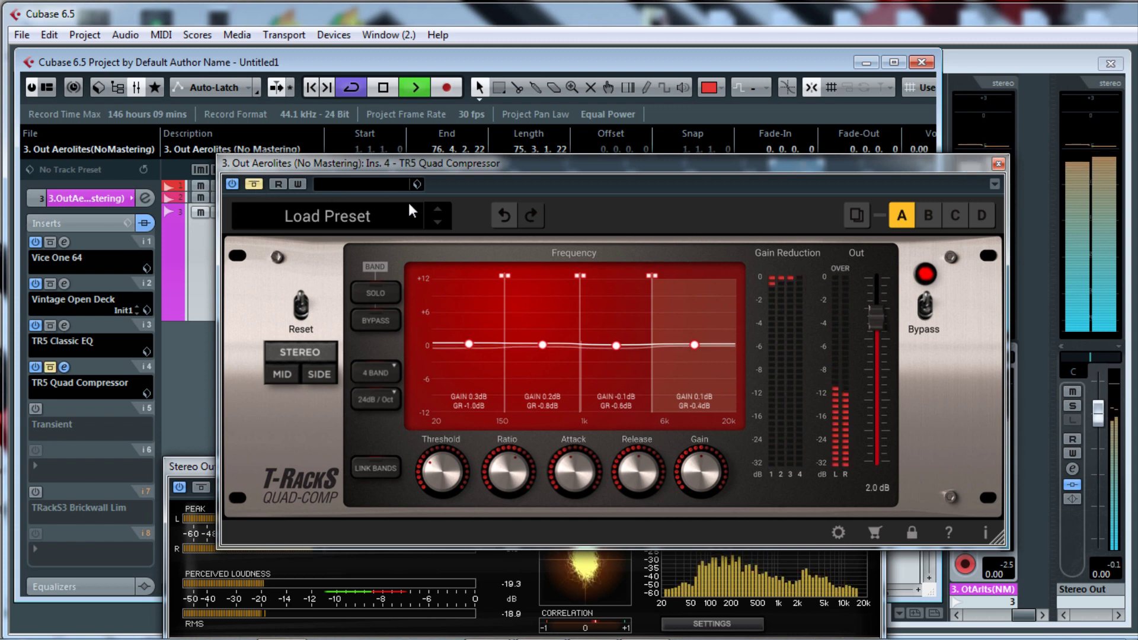
pyautogui.press('space')
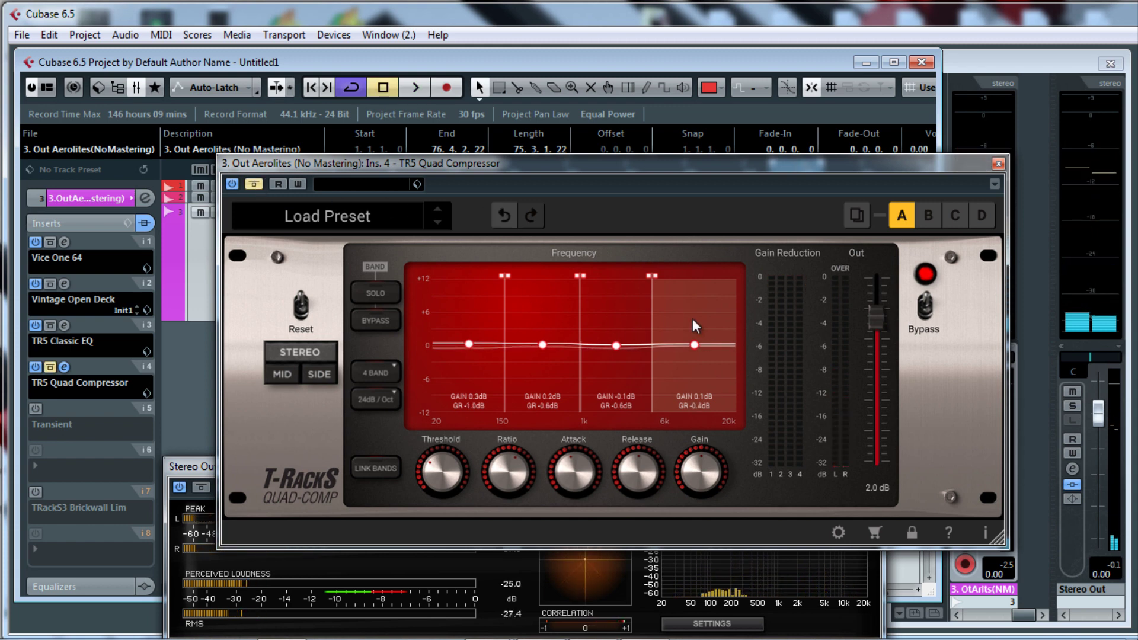
pyautogui.moveTo(641, 165); pyautogui.dragTo(274, 178)
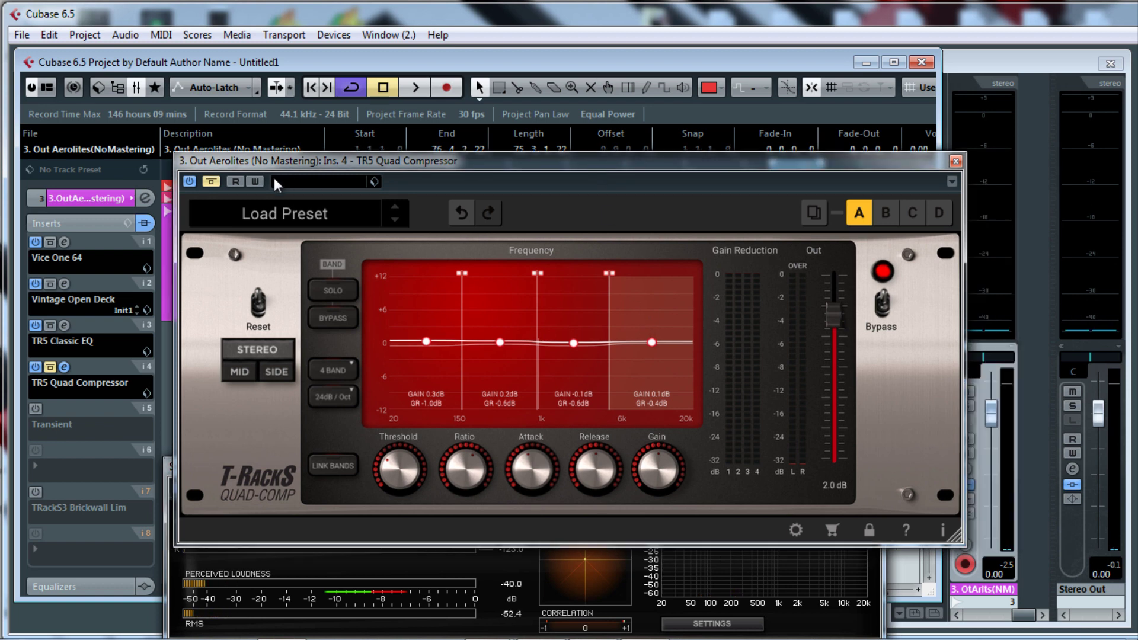
pyautogui.click(212, 182)
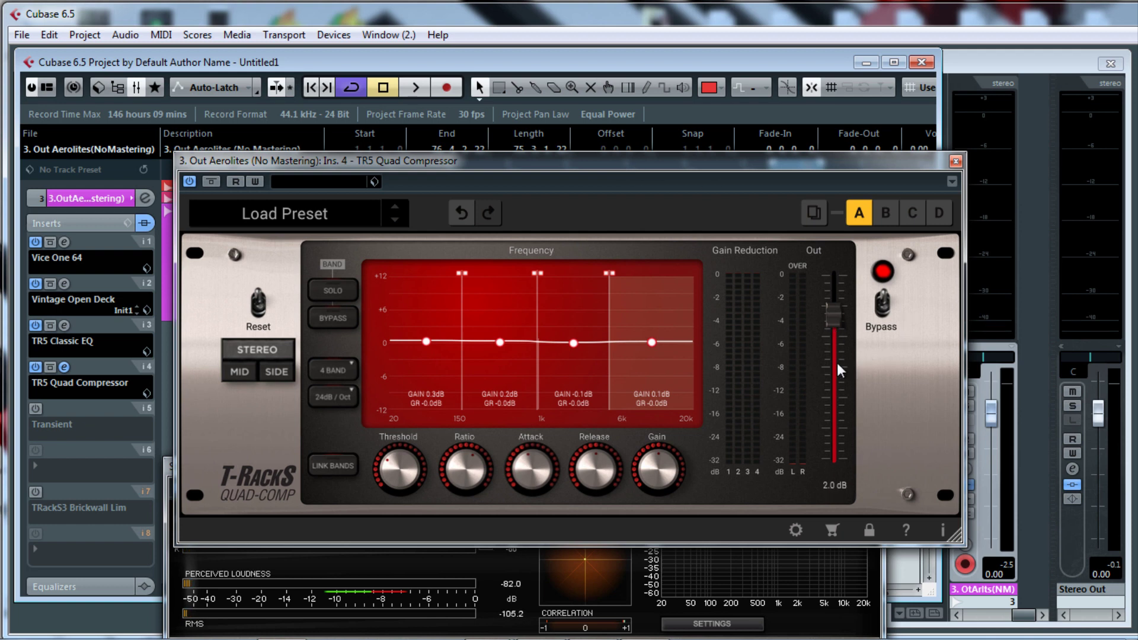
# Check the Quad Compressor's output fader and play the loop, comparing the level with the plug-in bypassed and active.
pyautogui.moveTo(828, 317)
pyautogui.mouseDown()
pyautogui.moveTo(830, 330)
pyautogui.moveTo(831, 320)
pyautogui.mouseUp()
pyautogui.press('space')
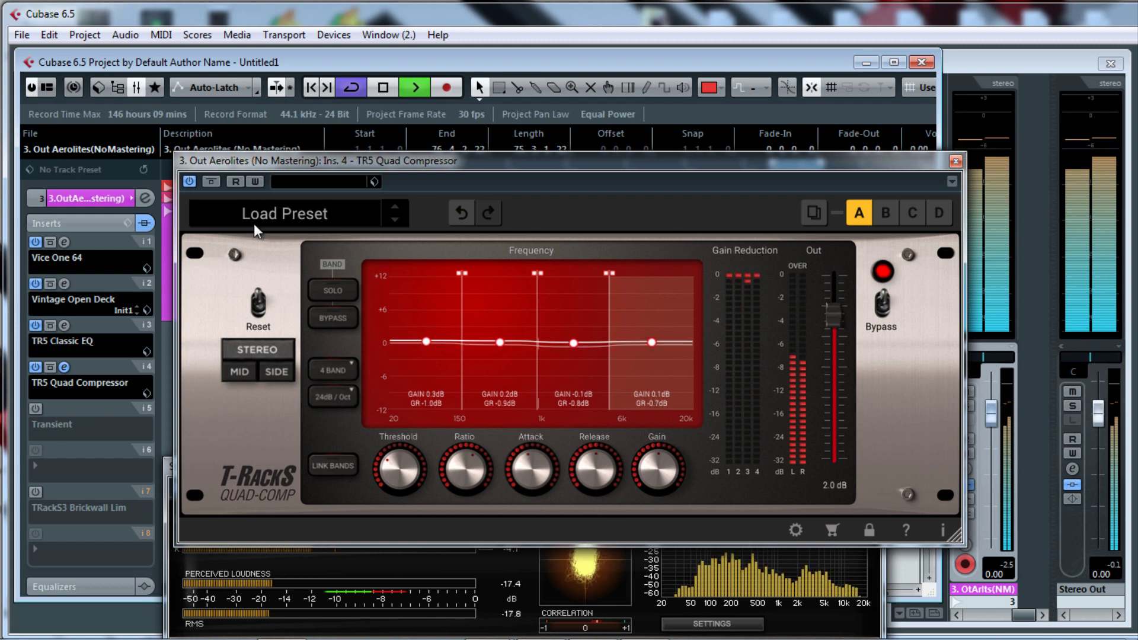
pyautogui.click(211, 182)
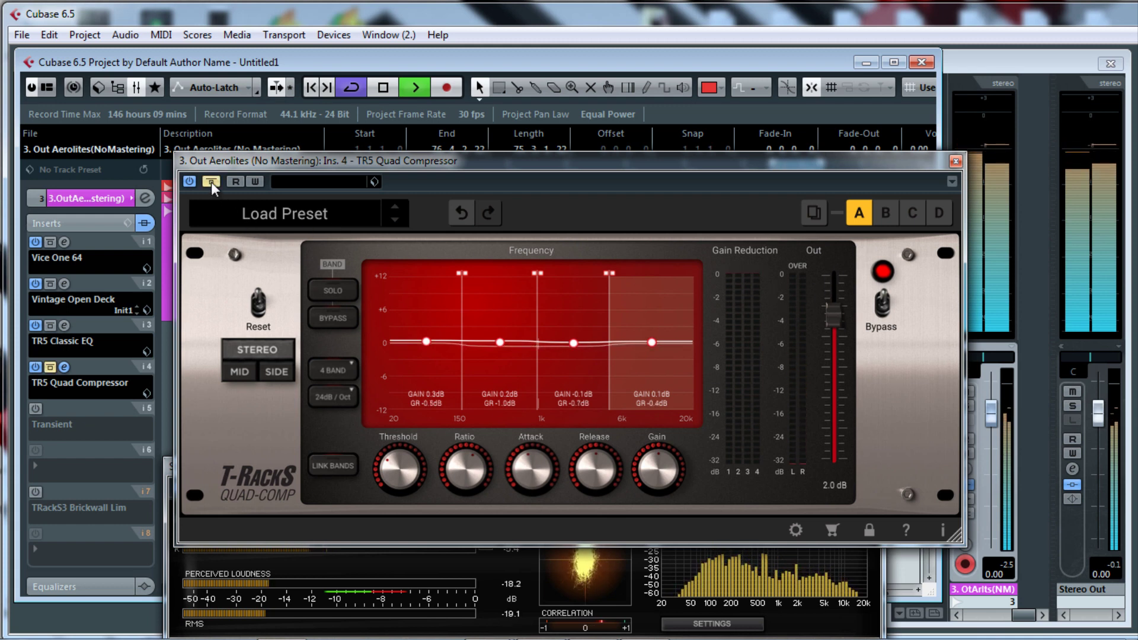
pyautogui.click(211, 182)
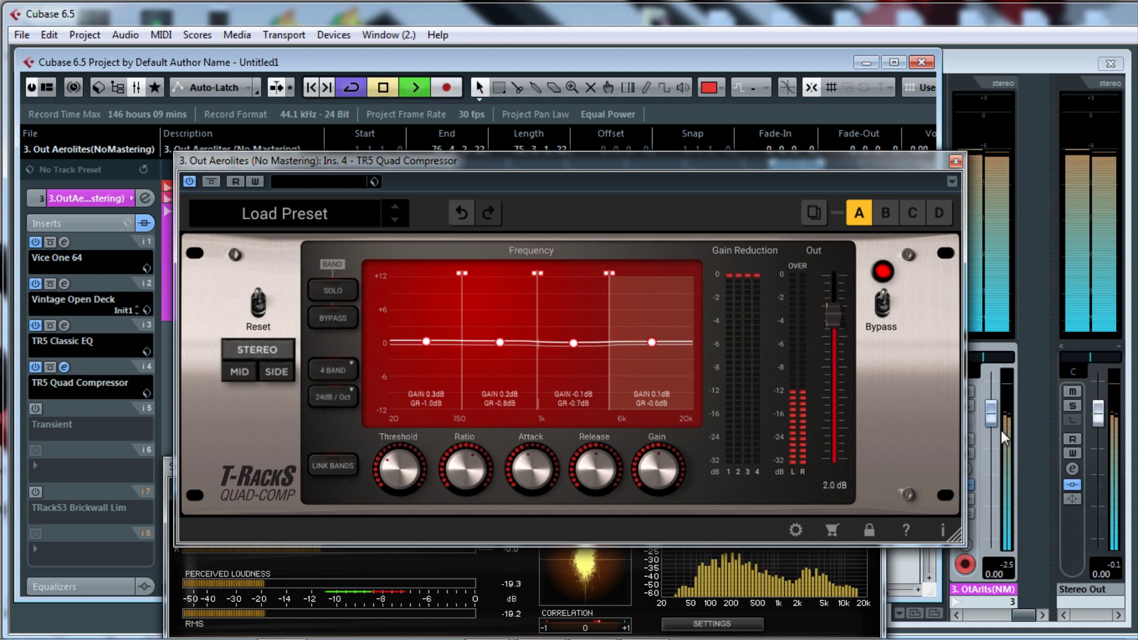
pyautogui.press('space')
# Uncover the timeline and extend the loop range to span the entire Out Aerolites (No Mastering) audio event.
pyautogui.moveTo(872, 165); pyautogui.dragTo(1137, 213)
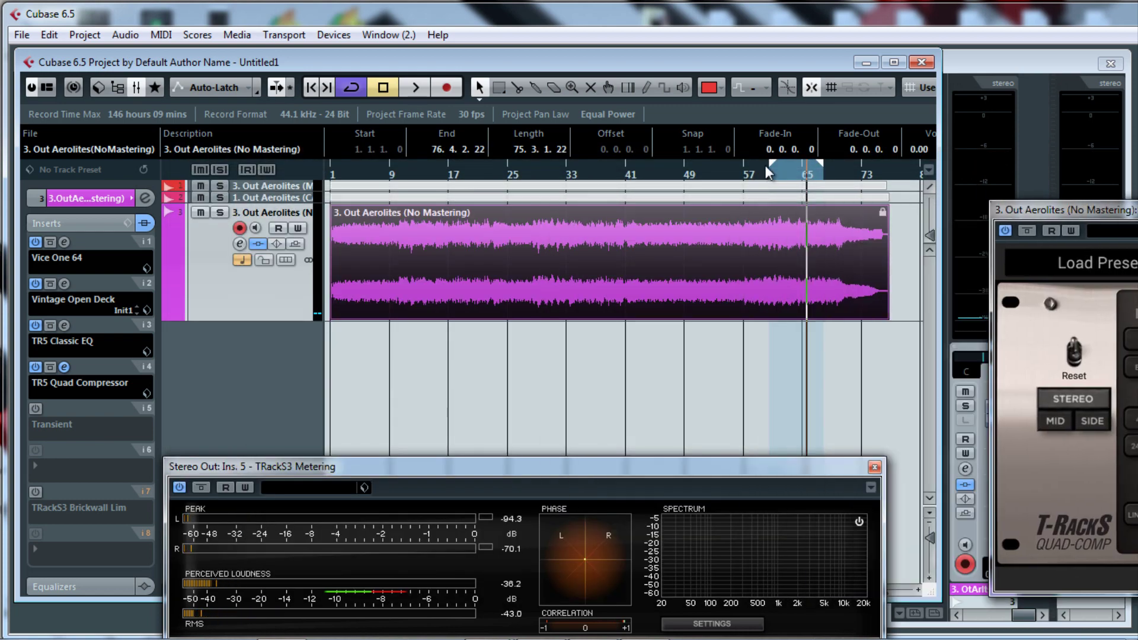
pyautogui.moveTo(771, 165); pyautogui.dragTo(321, 166)
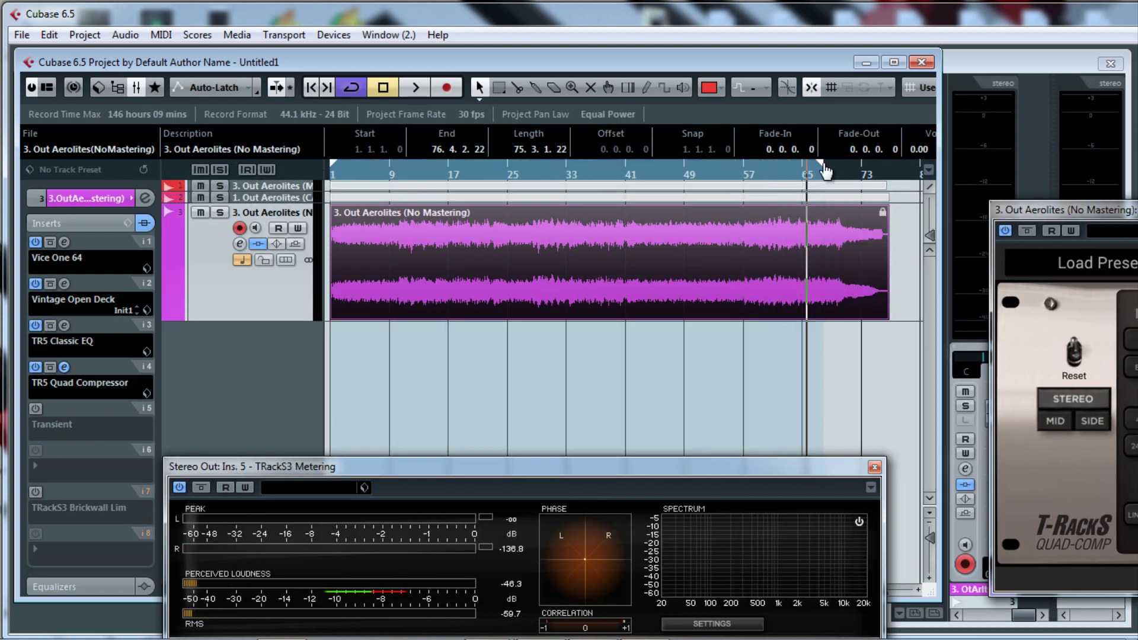
pyautogui.moveTo(825, 171); pyautogui.dragTo(875, 172)
pyautogui.click(792, 259)
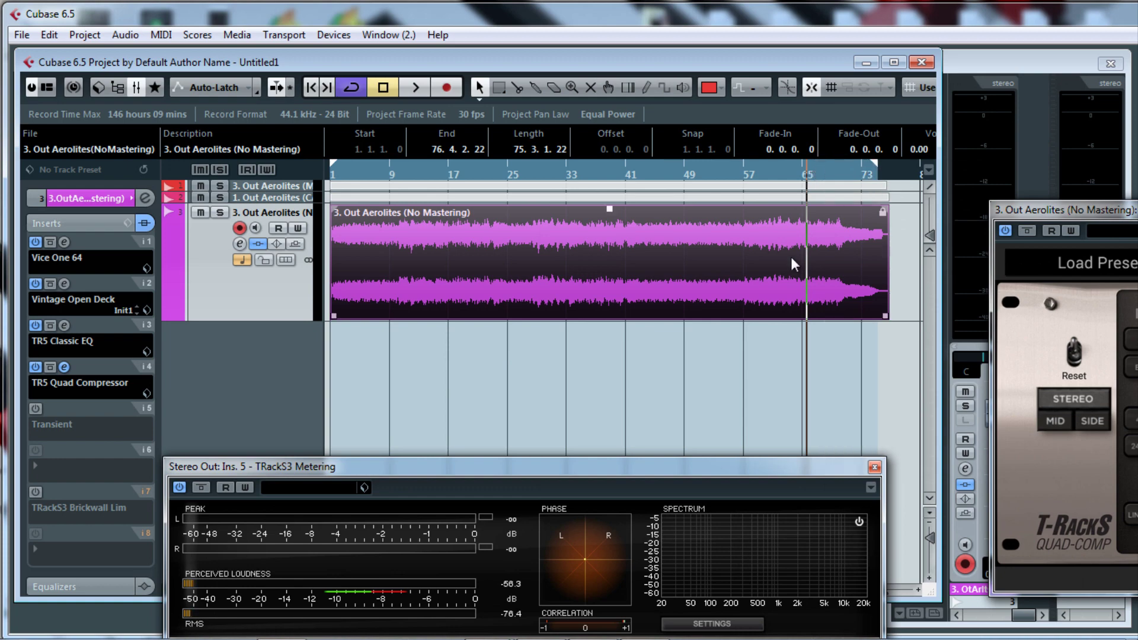
pyautogui.press('p')
# Bring the Quad Compressor back into view and compare the track's opening bars with it bypassed and active.
pyautogui.moveTo(1135, 211); pyautogui.dragTo(763, 174)
pyautogui.press('space')
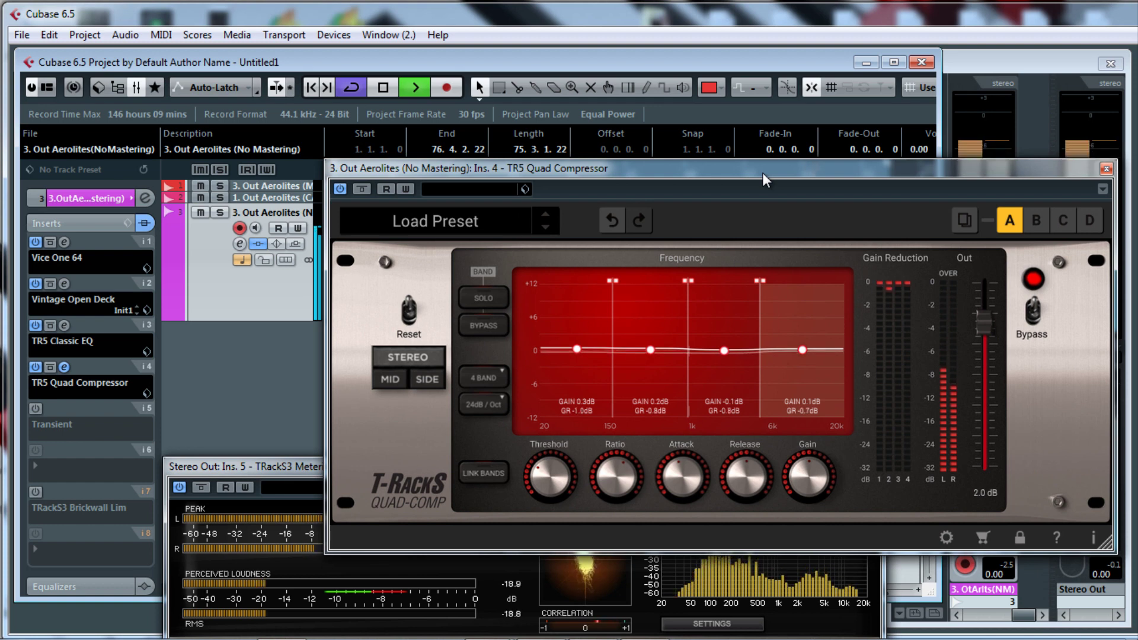
pyautogui.moveTo(847, 178); pyautogui.dragTo(784, 198)
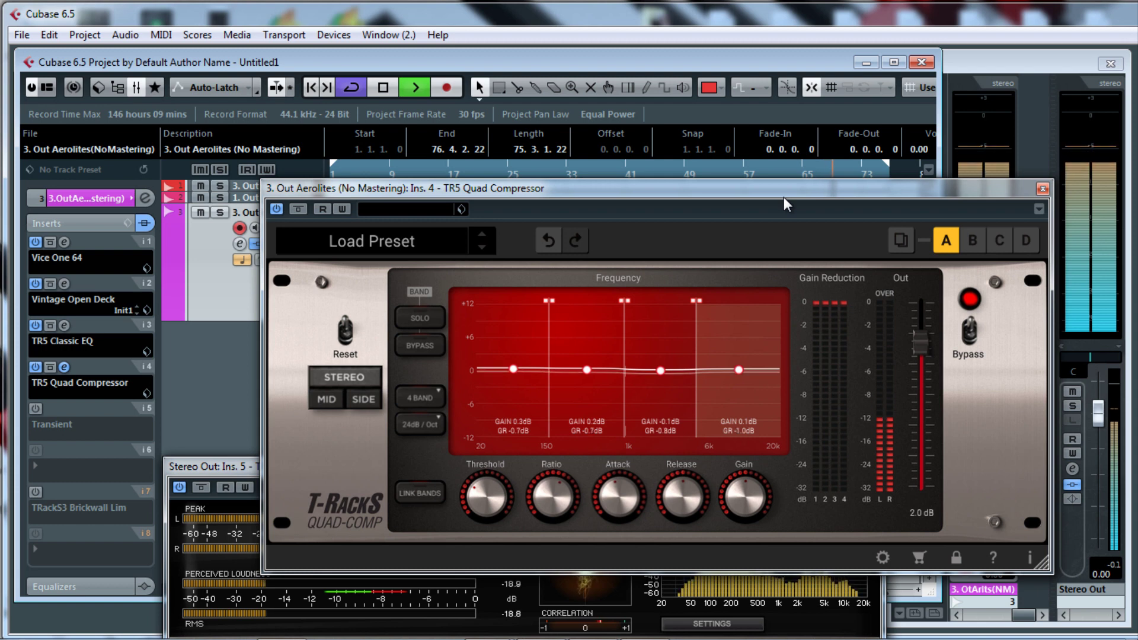
pyautogui.press('space')
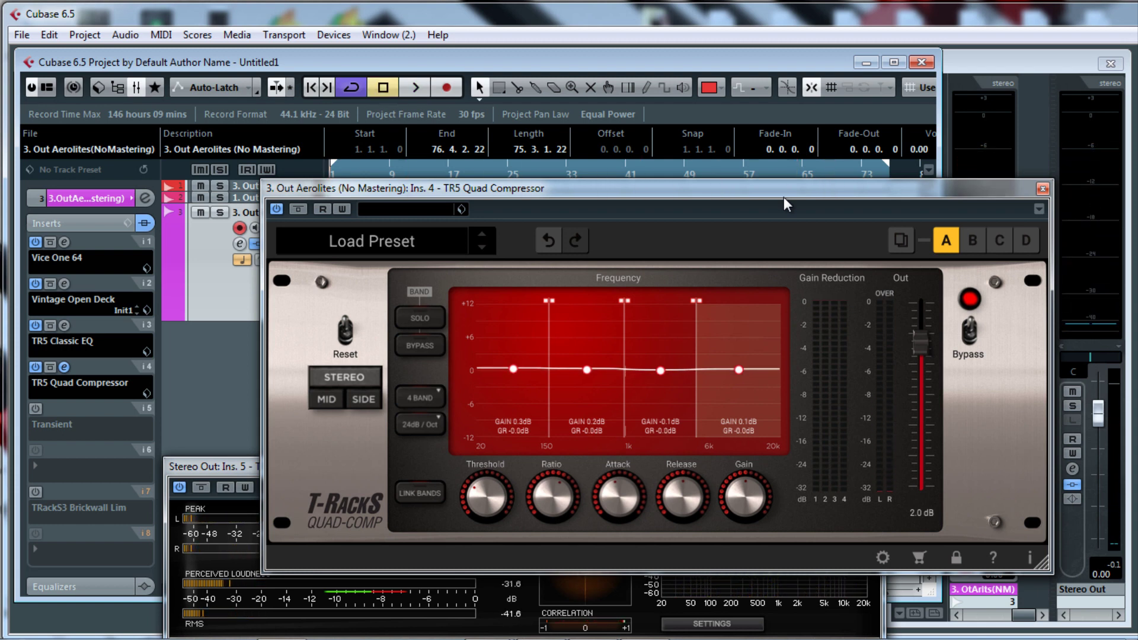
pyautogui.press('space')
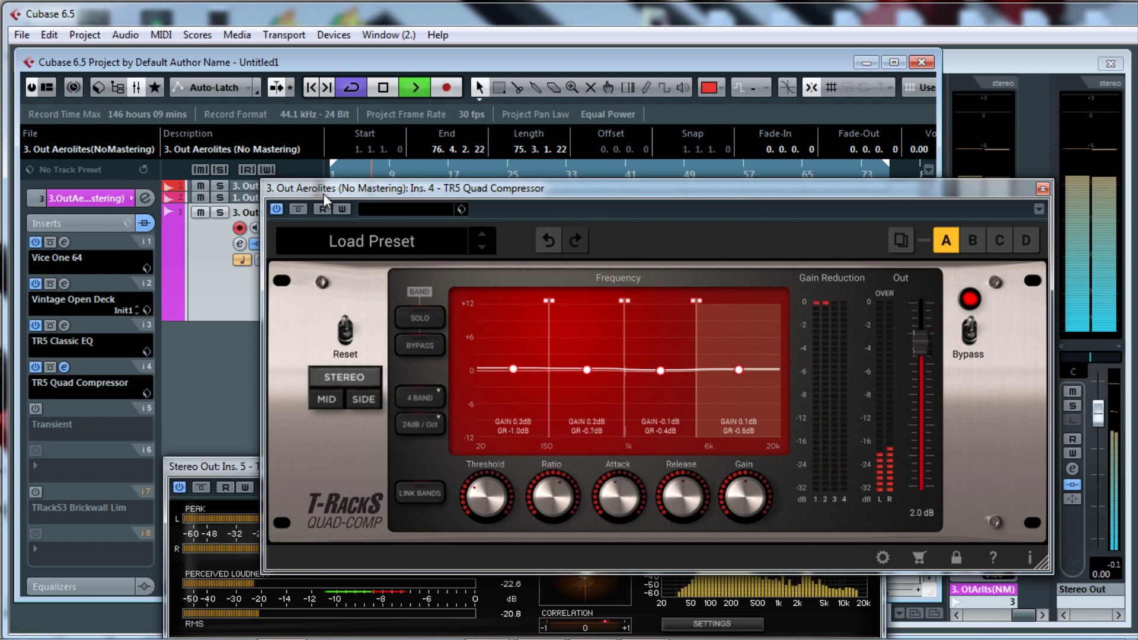
pyautogui.click(297, 210)
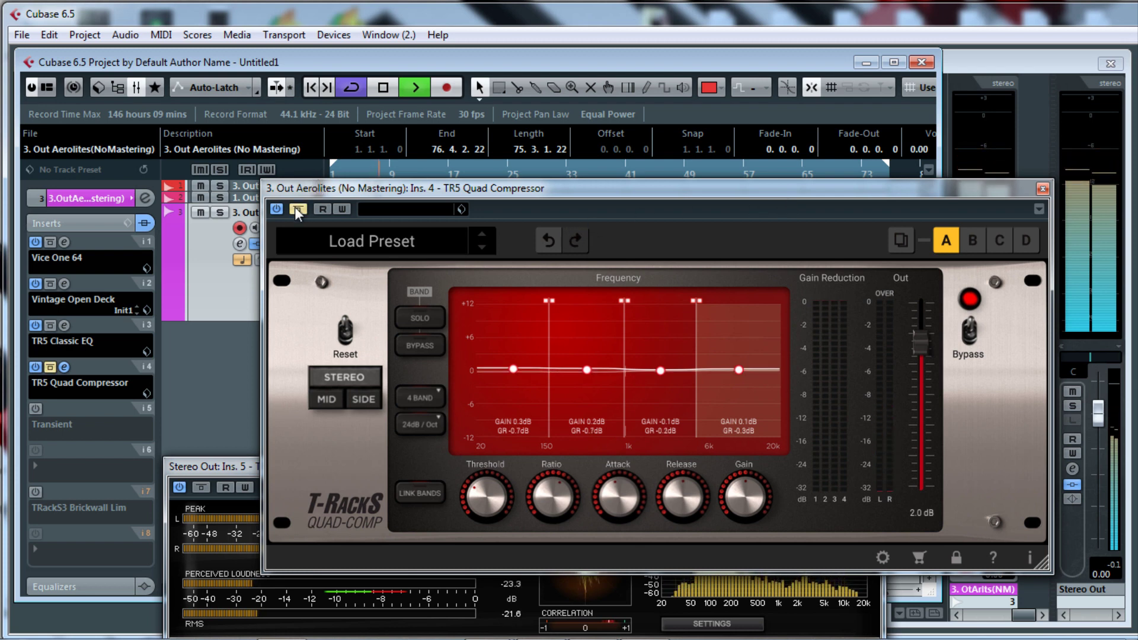
pyautogui.click(295, 211)
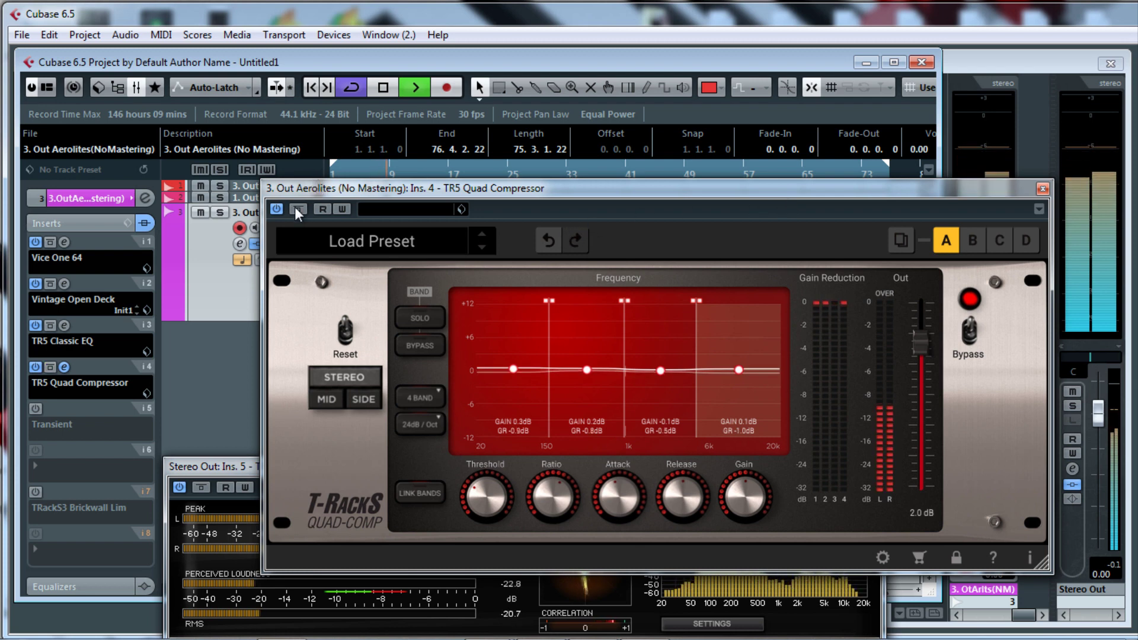
pyautogui.press('space')
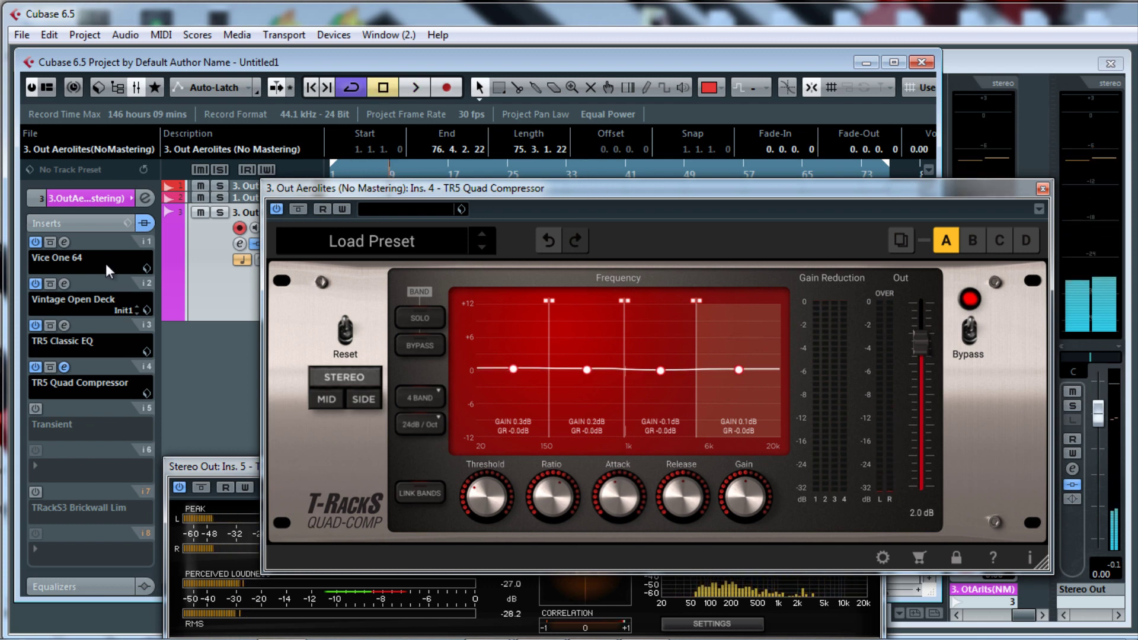
# Play the track and compare the sound with all of its inserts bypassed and active.
pyautogui.press('space')
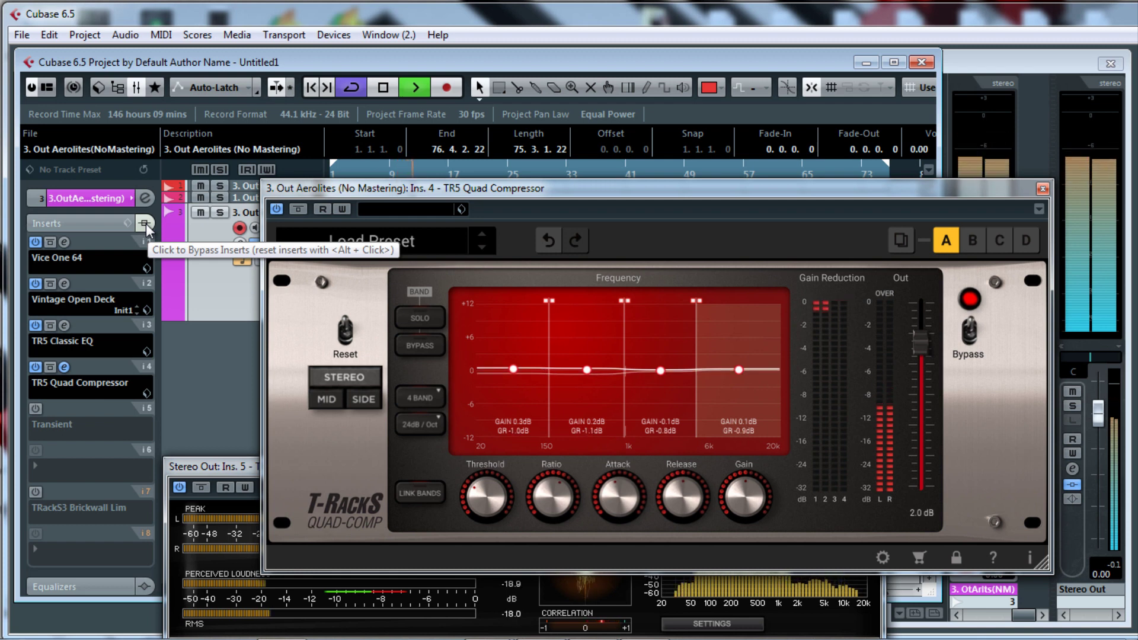
pyautogui.click(144, 224)
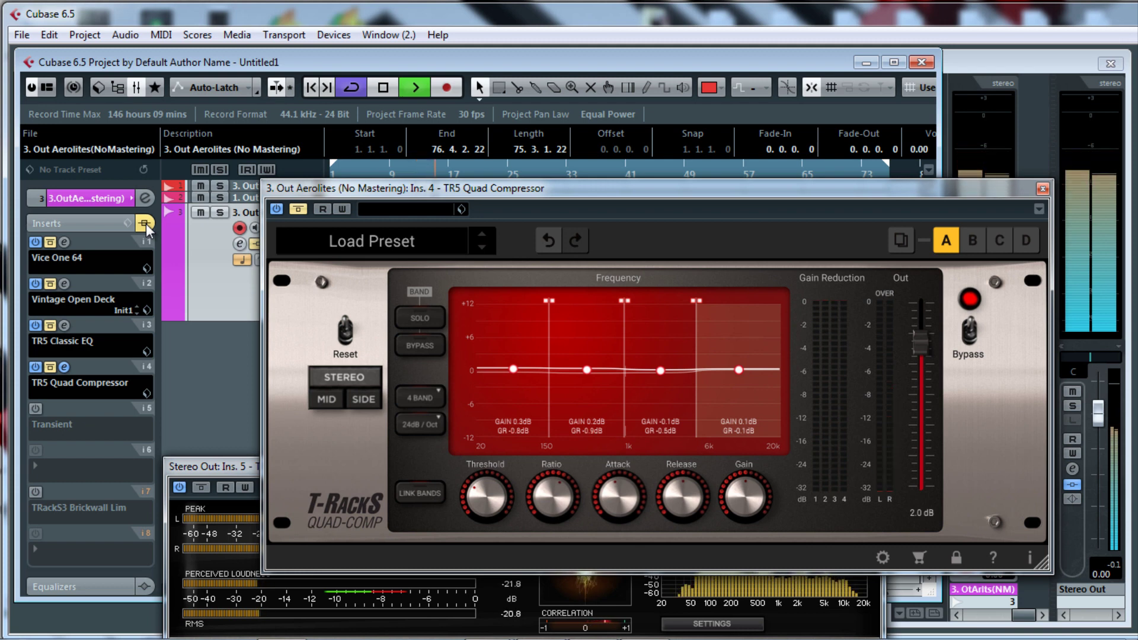
pyautogui.click(144, 224)
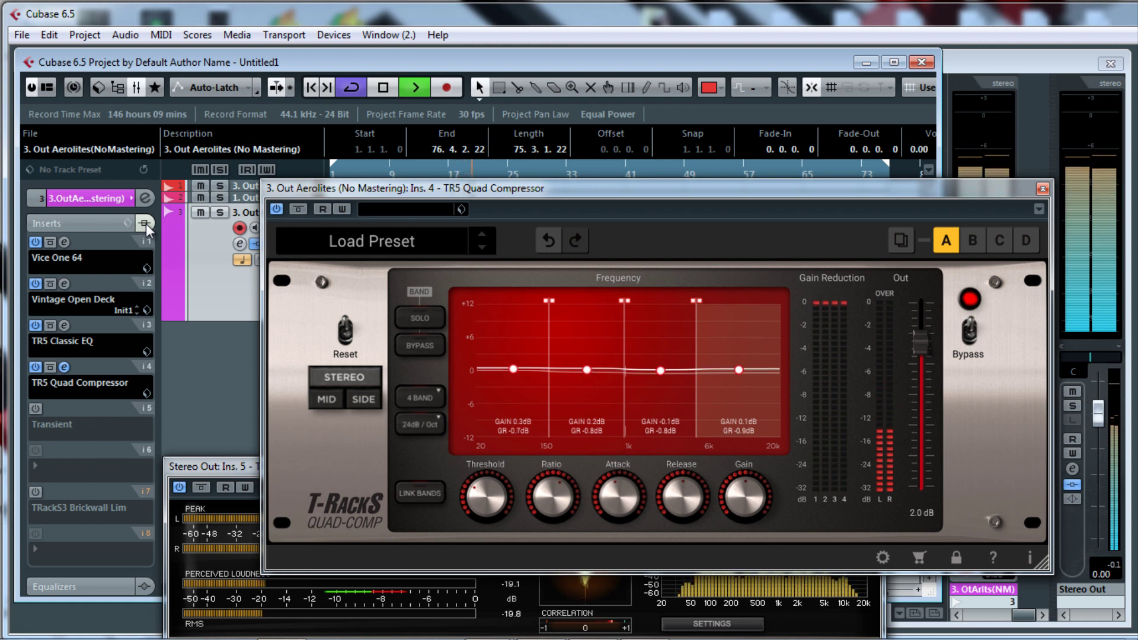
pyautogui.press('space')
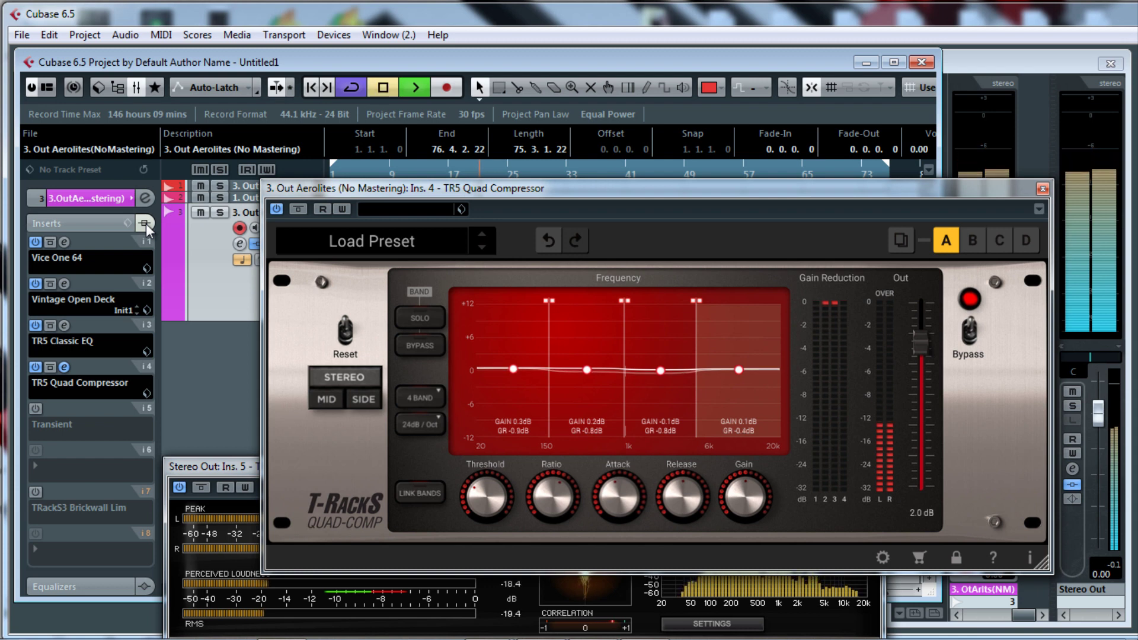
# Close the Quad Compressor, activate the Transient plug-in in insert slot 5 and open it with the track playing.
pyautogui.moveTo(571, 186)
pyautogui.mouseDown()
pyautogui.moveTo(557, 182)
pyautogui.moveTo(567, 179)
pyautogui.mouseUp()
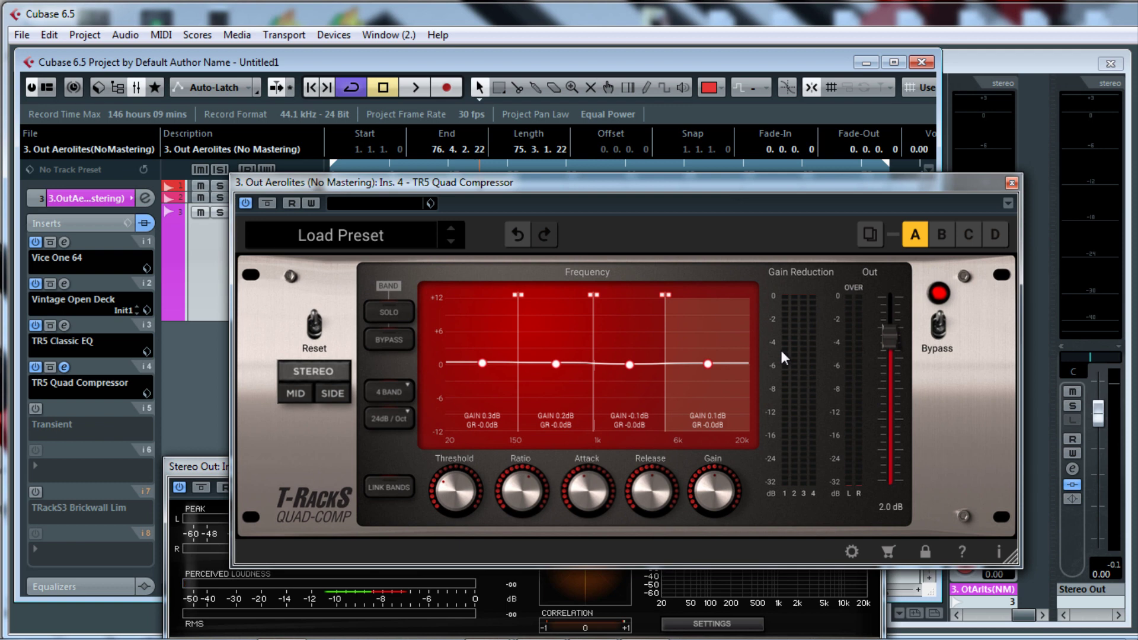
pyautogui.moveTo(650, 189); pyautogui.dragTo(635, 185)
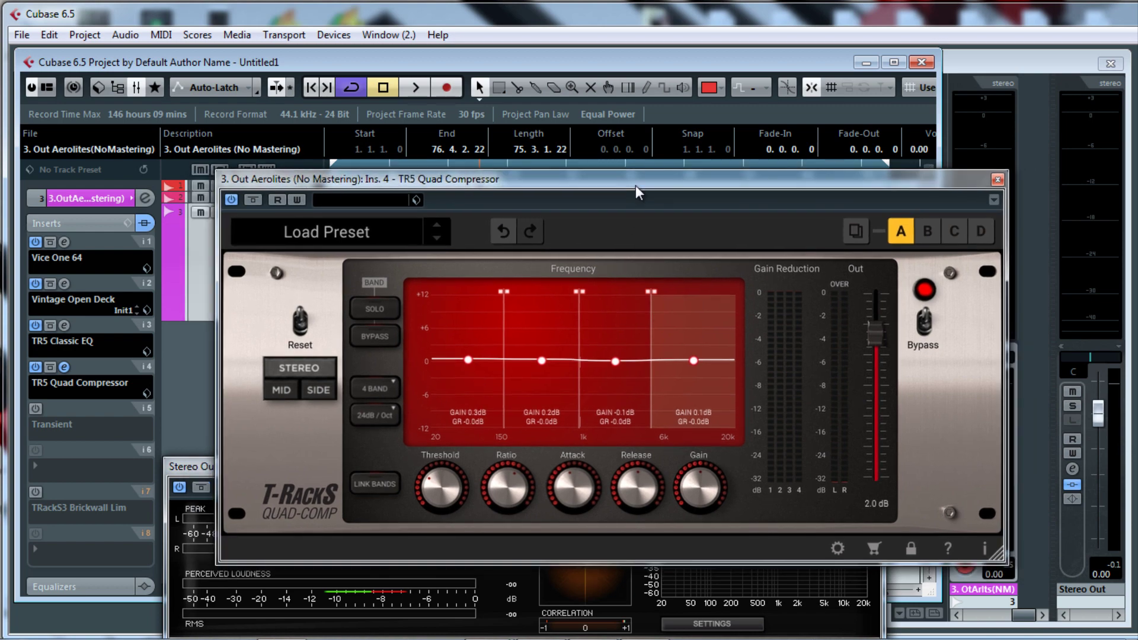
pyautogui.click(997, 180)
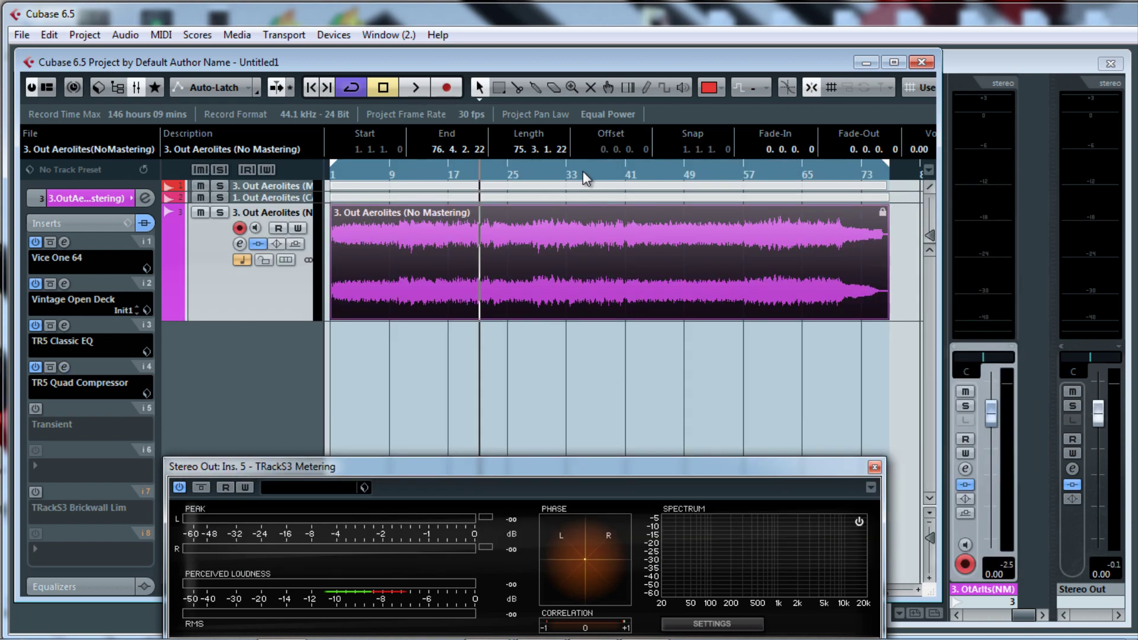
pyautogui.click(37, 405)
pyautogui.click(64, 408)
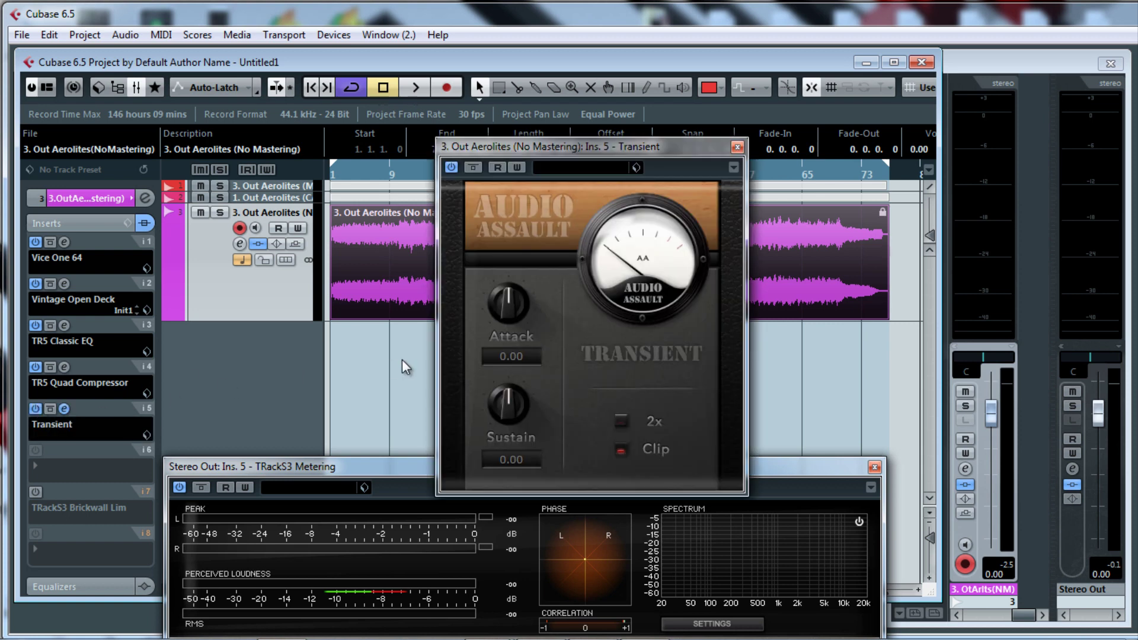
pyautogui.press('space')
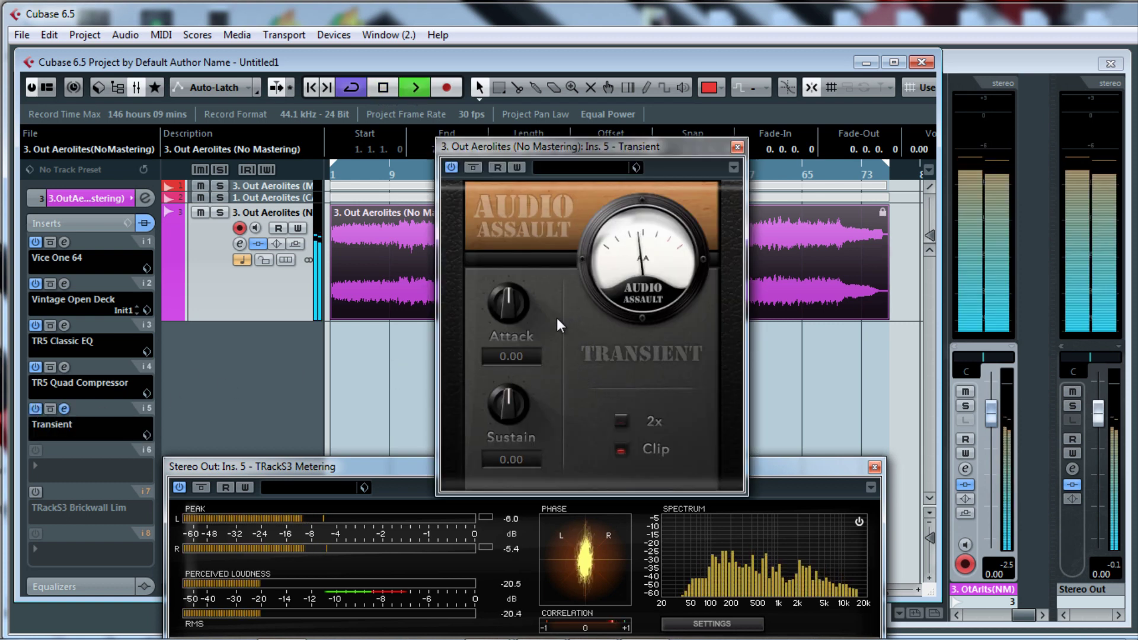
# Set the Transient plug-in's Attack to 7.21 and Sustain to 7.46 while the track plays.
pyautogui.moveTo(510, 314); pyautogui.dragTo(507, 305)
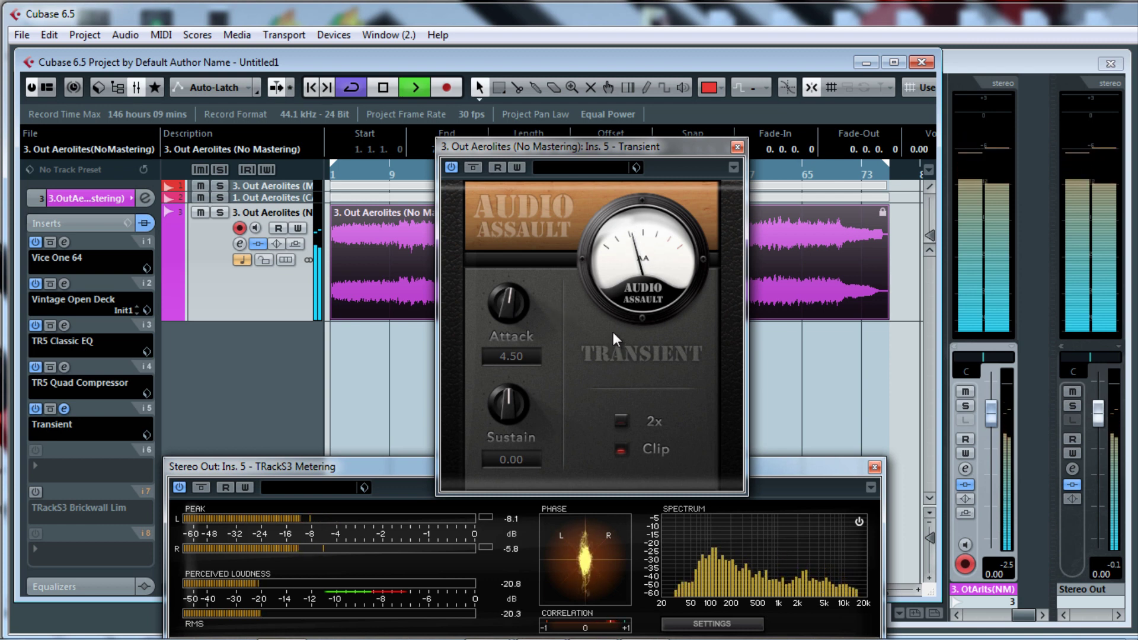
pyautogui.moveTo(507, 411); pyautogui.dragTo(507, 400)
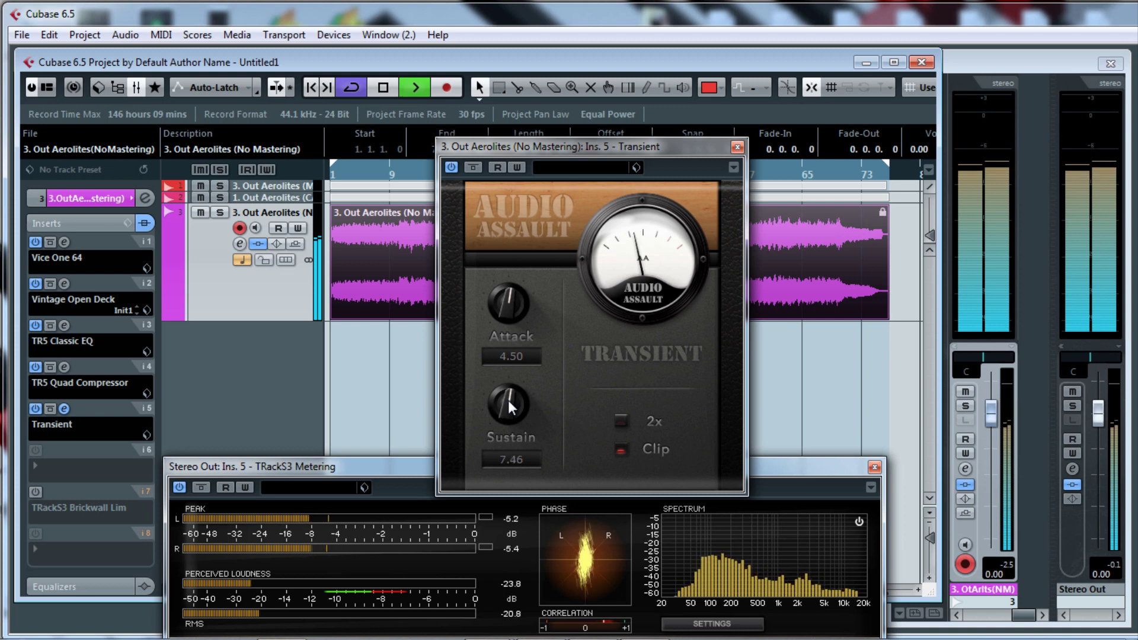
pyautogui.moveTo(507, 310); pyautogui.dragTo(507, 304)
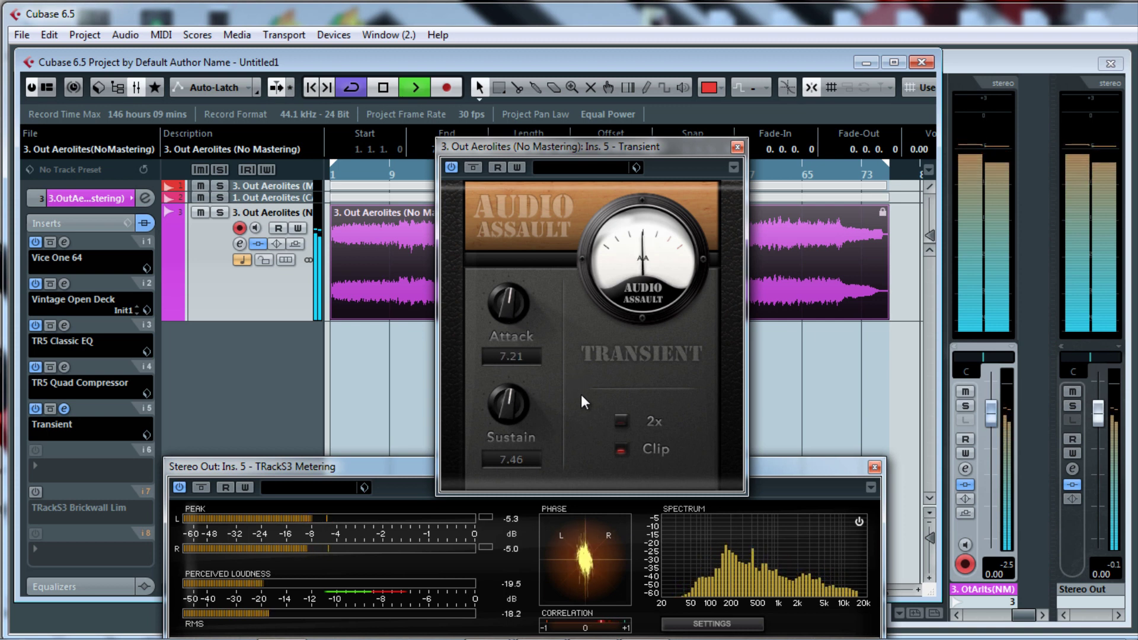
# Compare the playing track with the Transient plug-in bypassed and active, leaving it active with playback running.
pyautogui.click(471, 166)
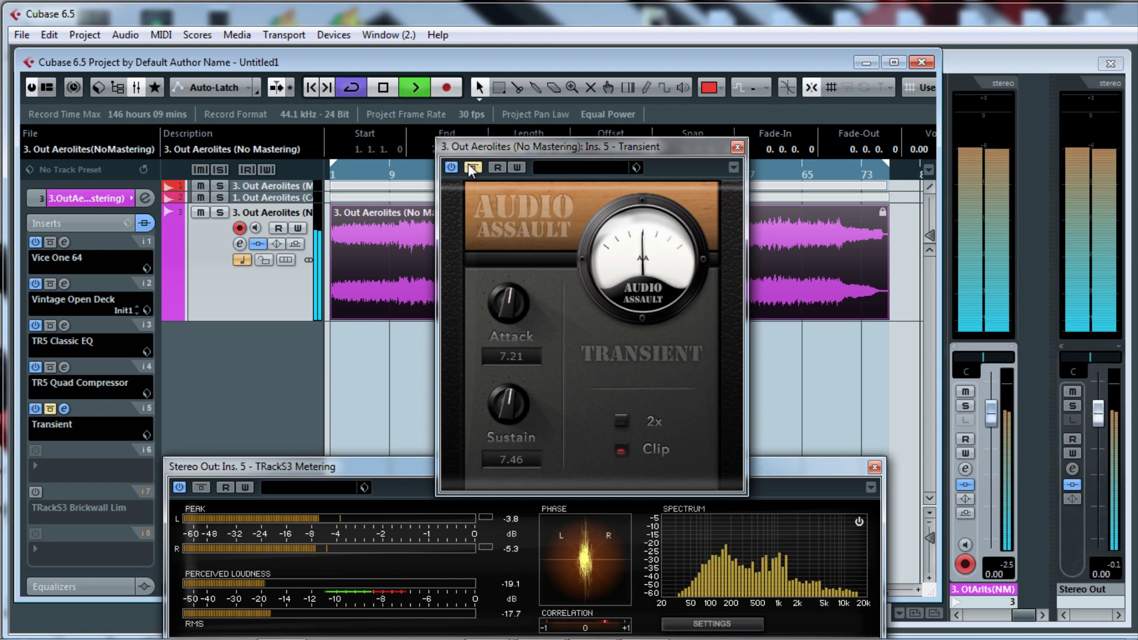
pyautogui.click(469, 165)
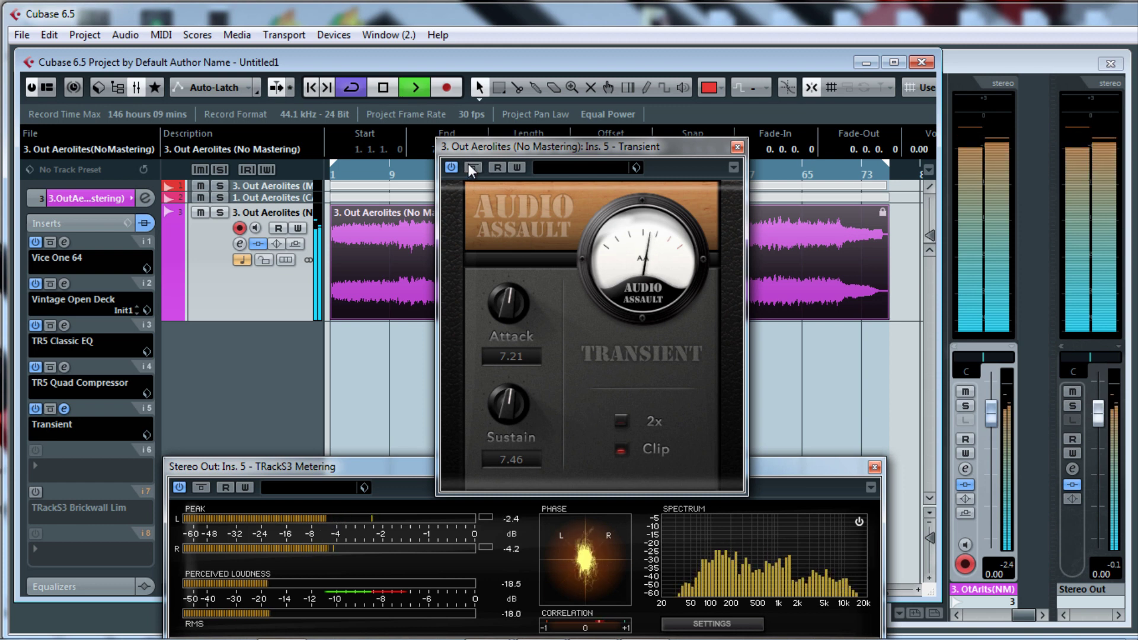
pyautogui.click(473, 165)
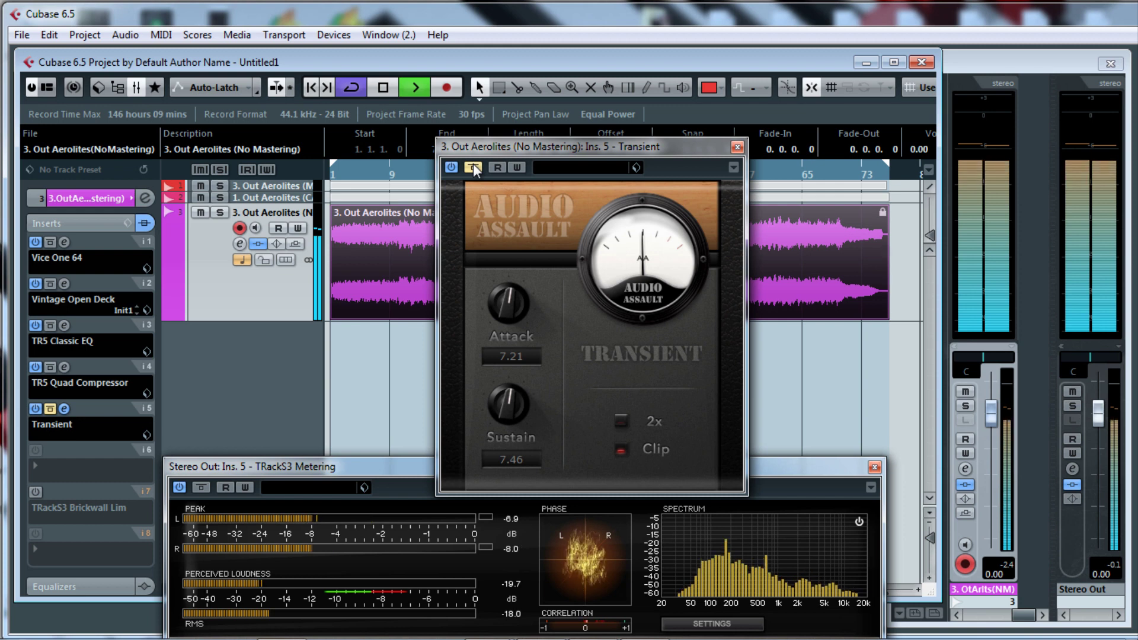
pyautogui.click(473, 164)
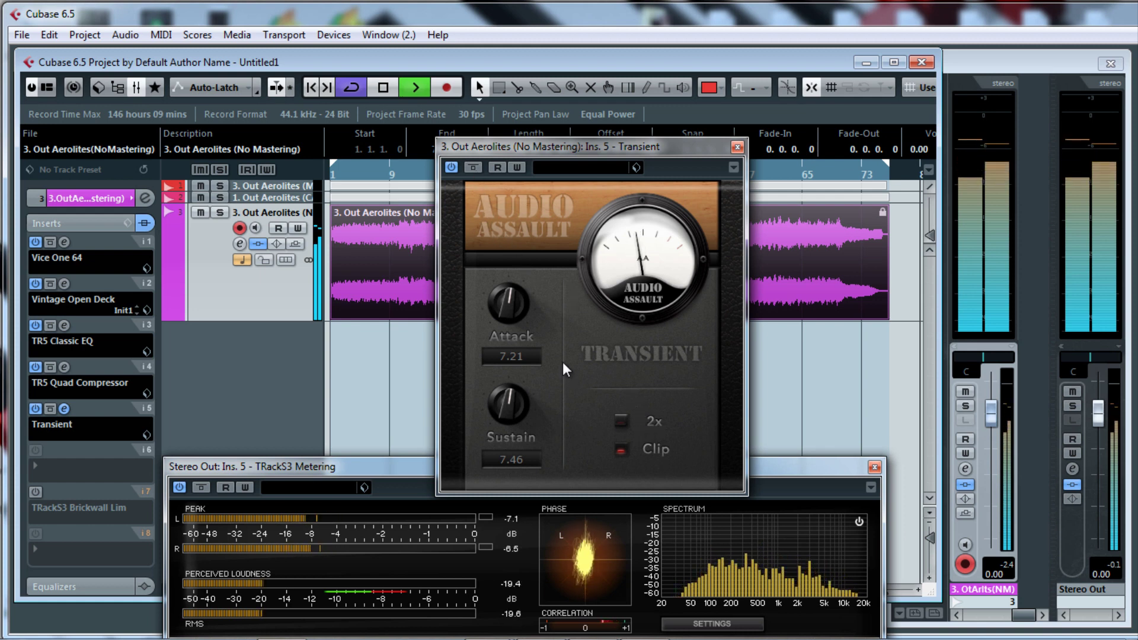
pyautogui.press('space')
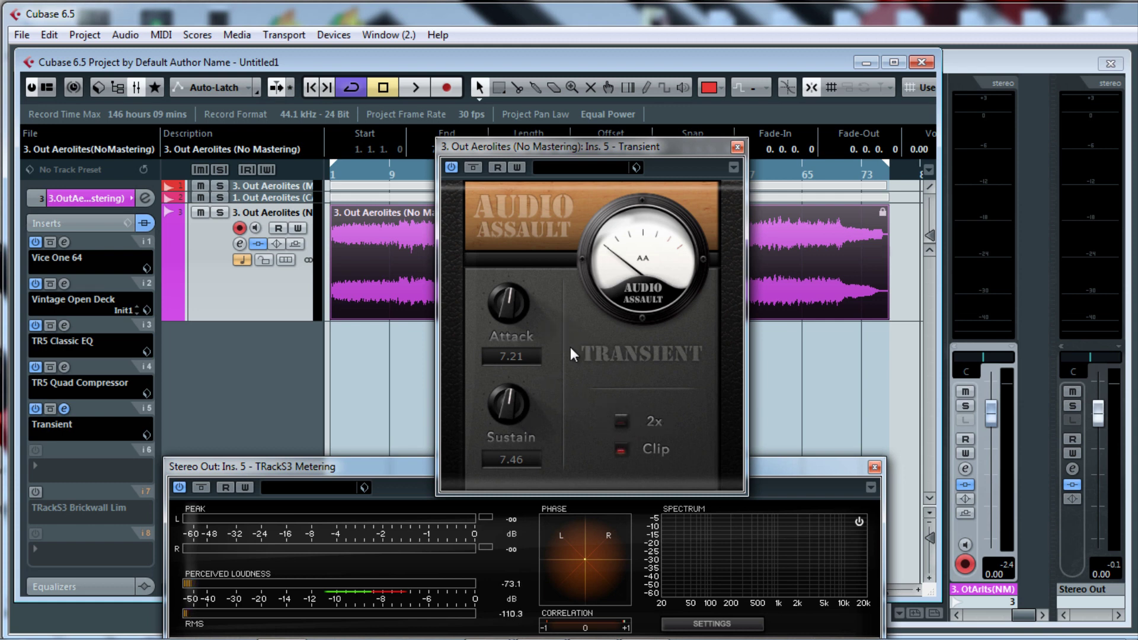
pyautogui.press('space')
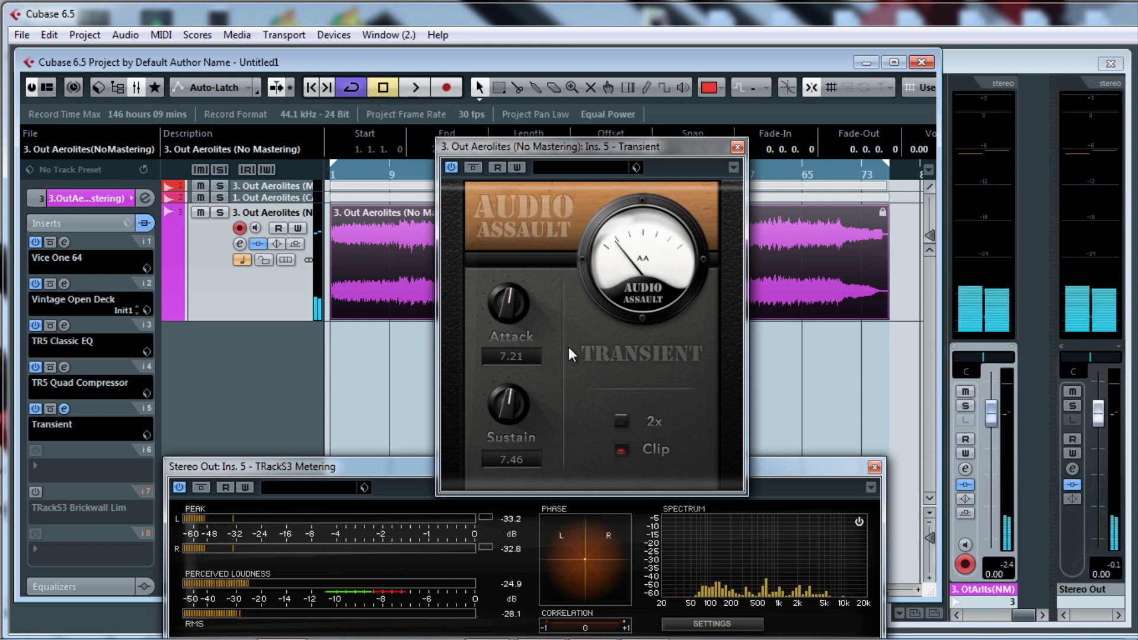
pyautogui.press('space')
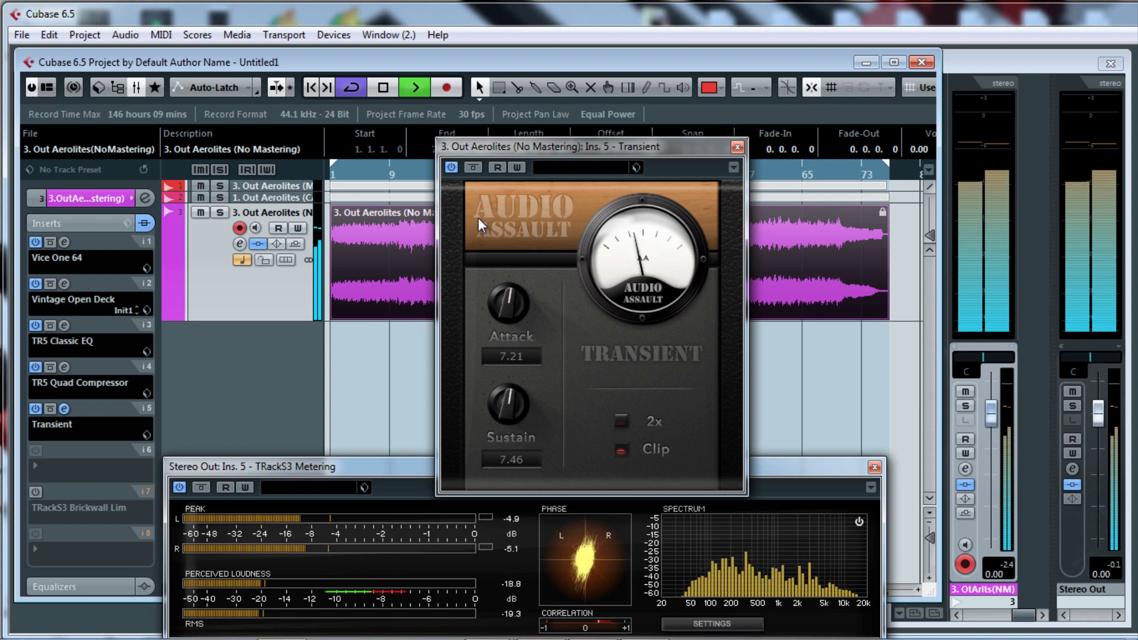
# Close the Transient plug-in, compare the track with all its inserts bypassed and active, and listen from about bar 58 before stopping playback.
pyautogui.click(737, 147)
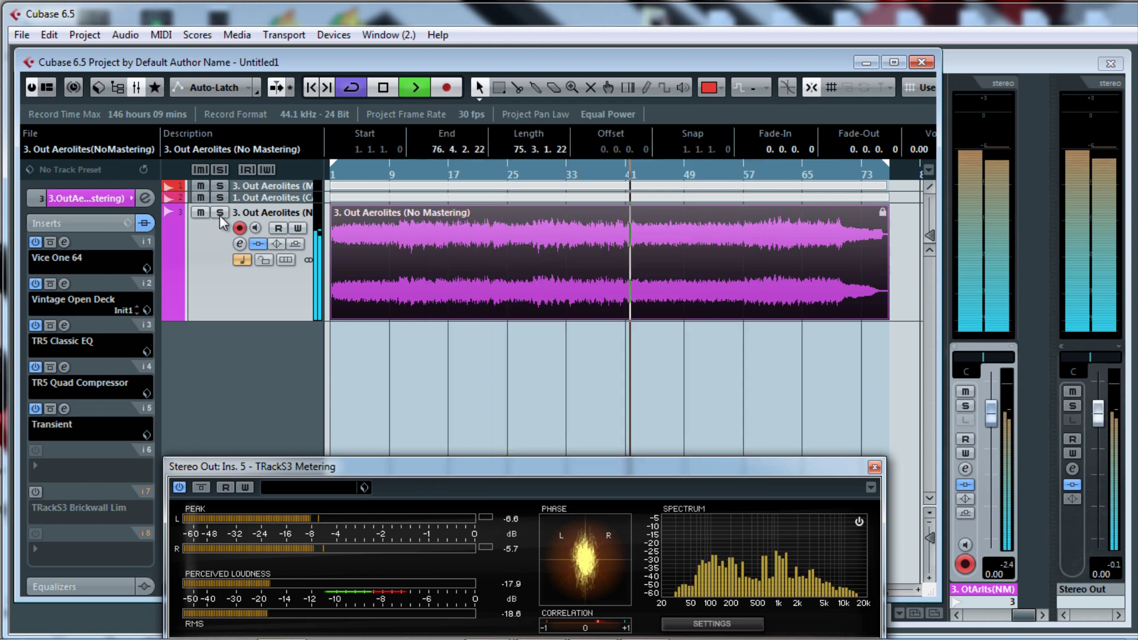
pyautogui.click(144, 223)
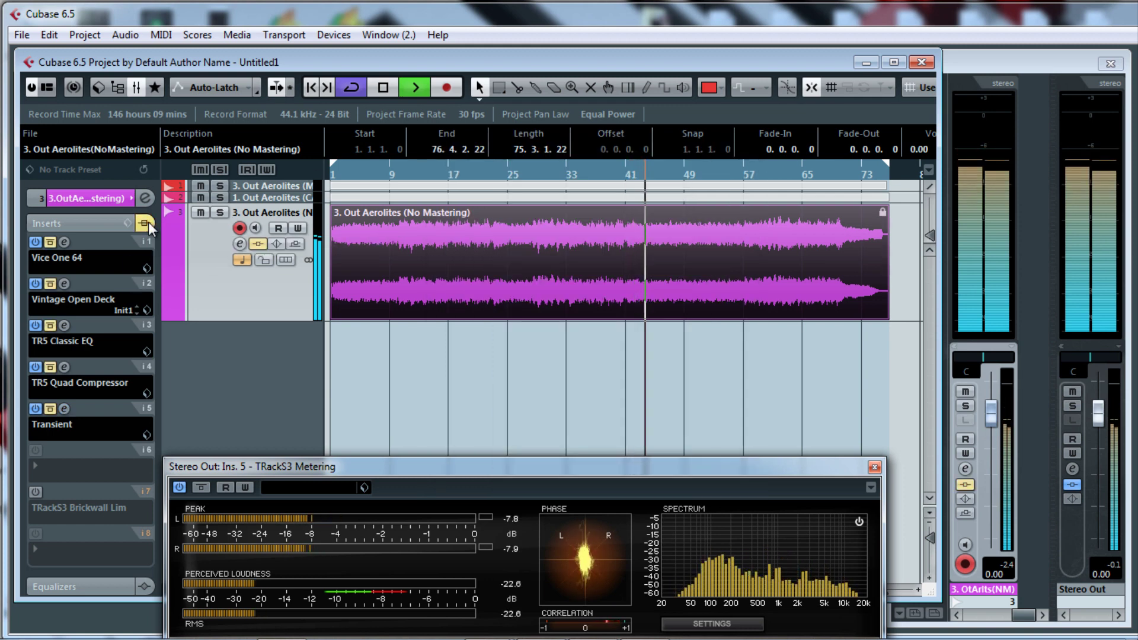
pyautogui.click(148, 222)
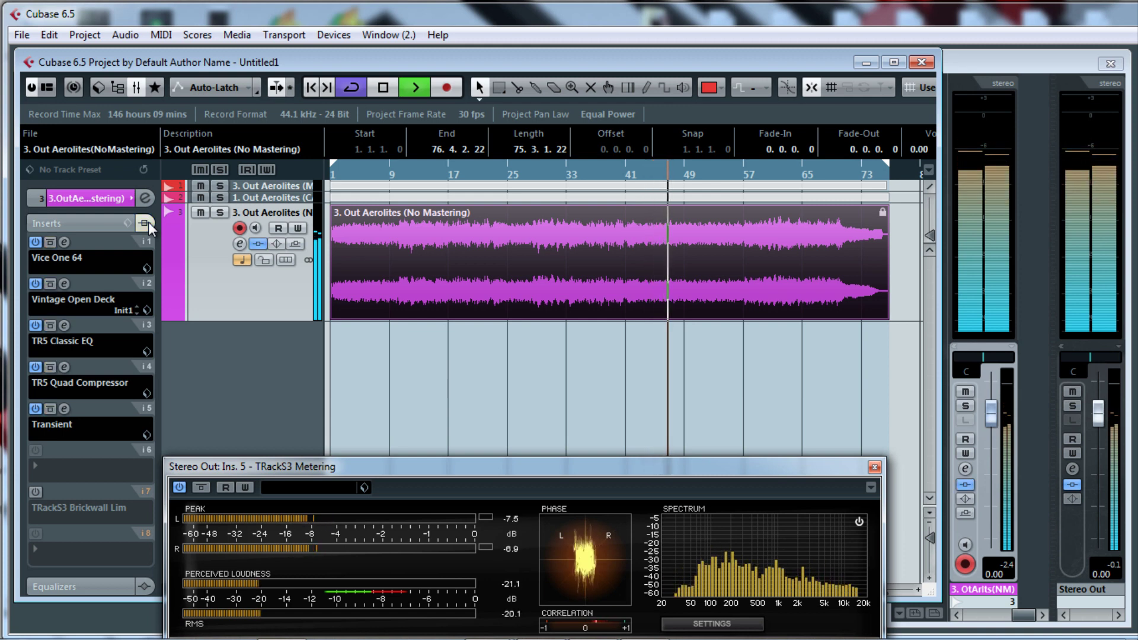
pyautogui.click(148, 221)
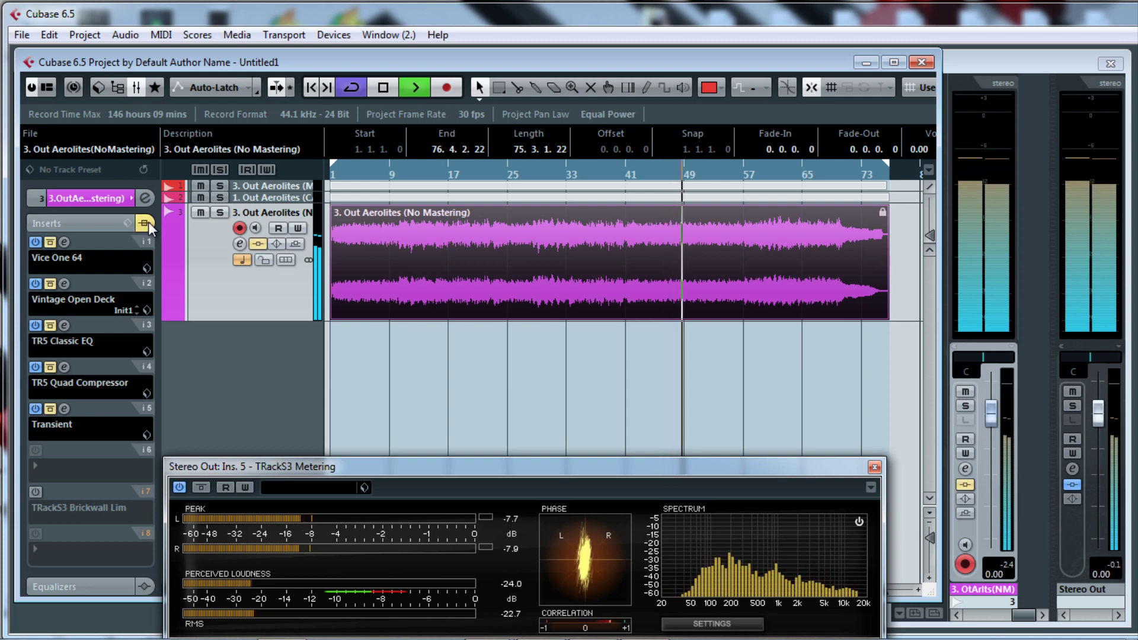
pyautogui.click(148, 222)
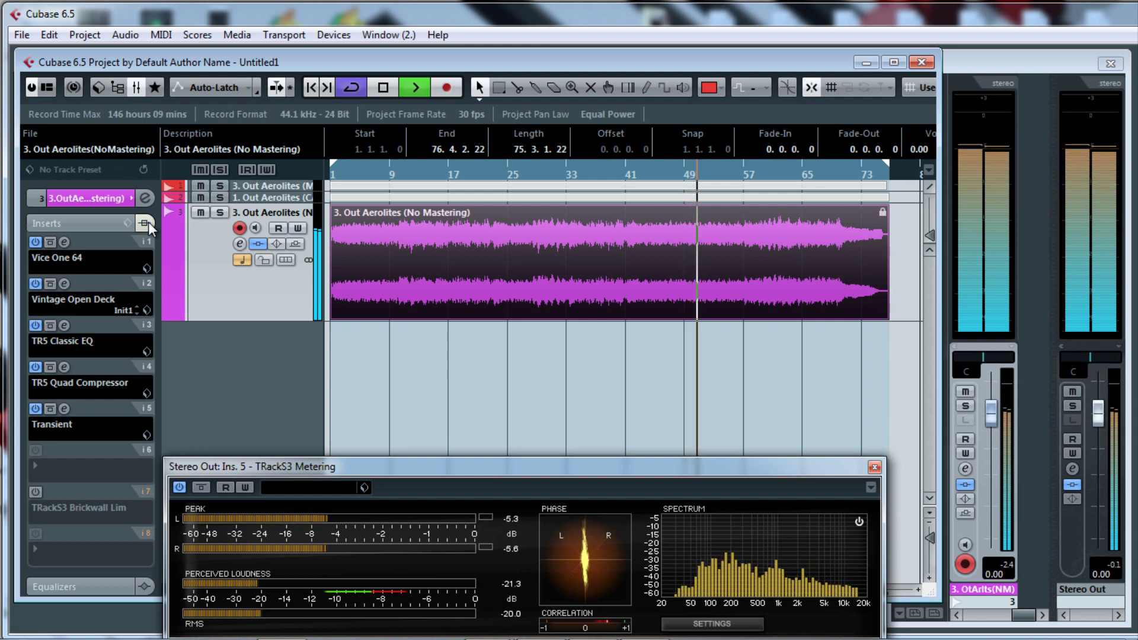
pyautogui.click(755, 174)
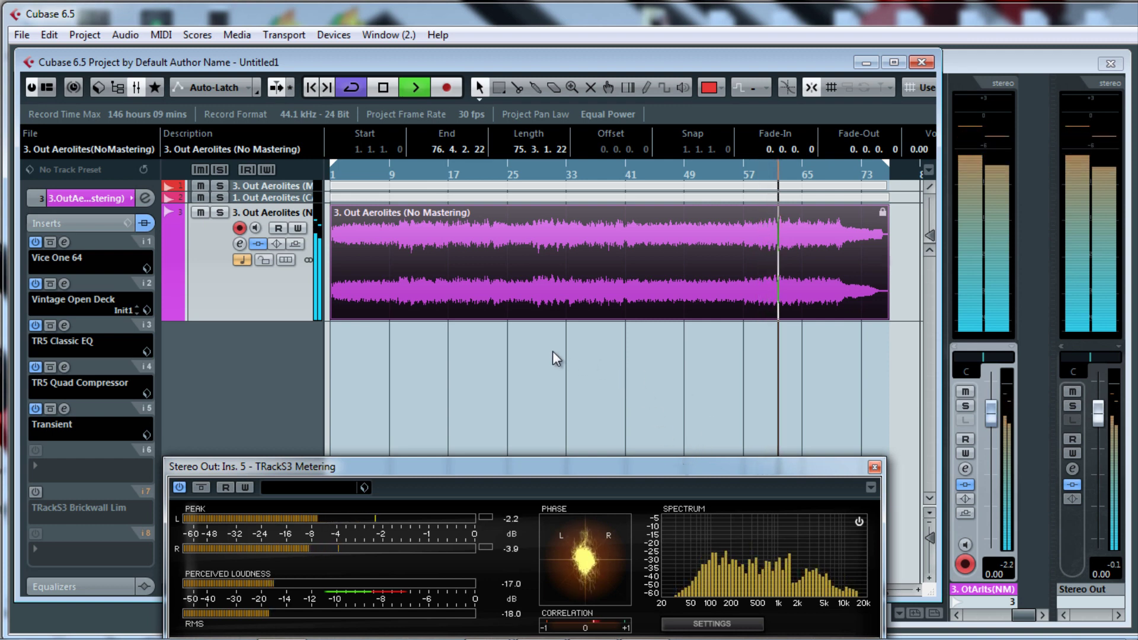
pyautogui.press('space')
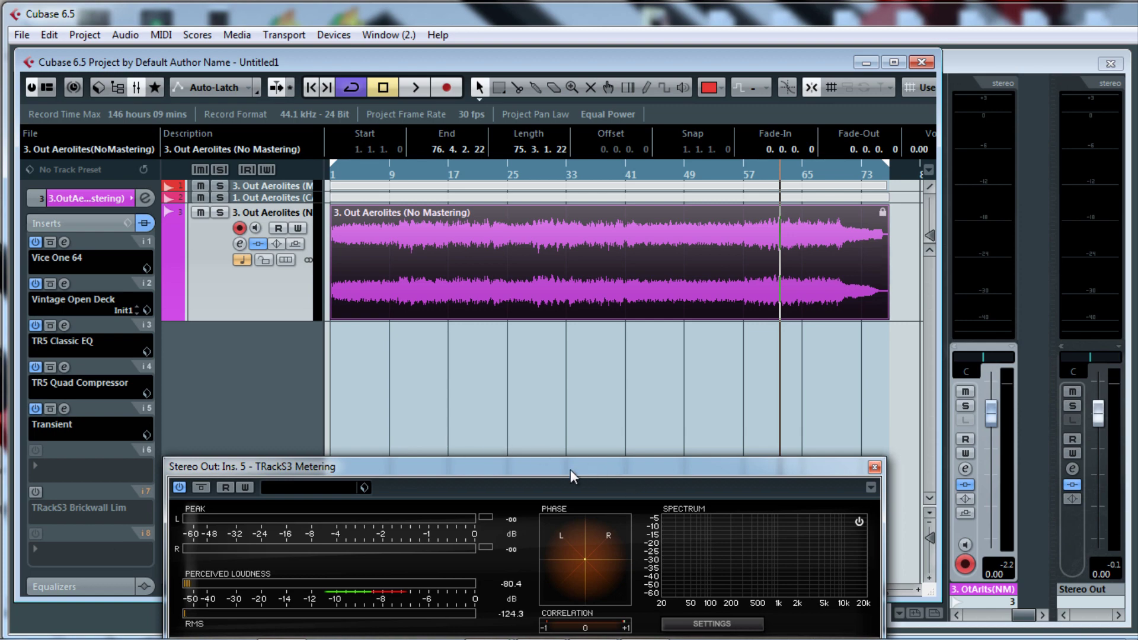
# Bring StereoTool V3 into view, examine the track's stereo image during playback, and switch the plug-in off and move it away.
pyautogui.moveTo(1137, 89); pyautogui.dragTo(567, 62)
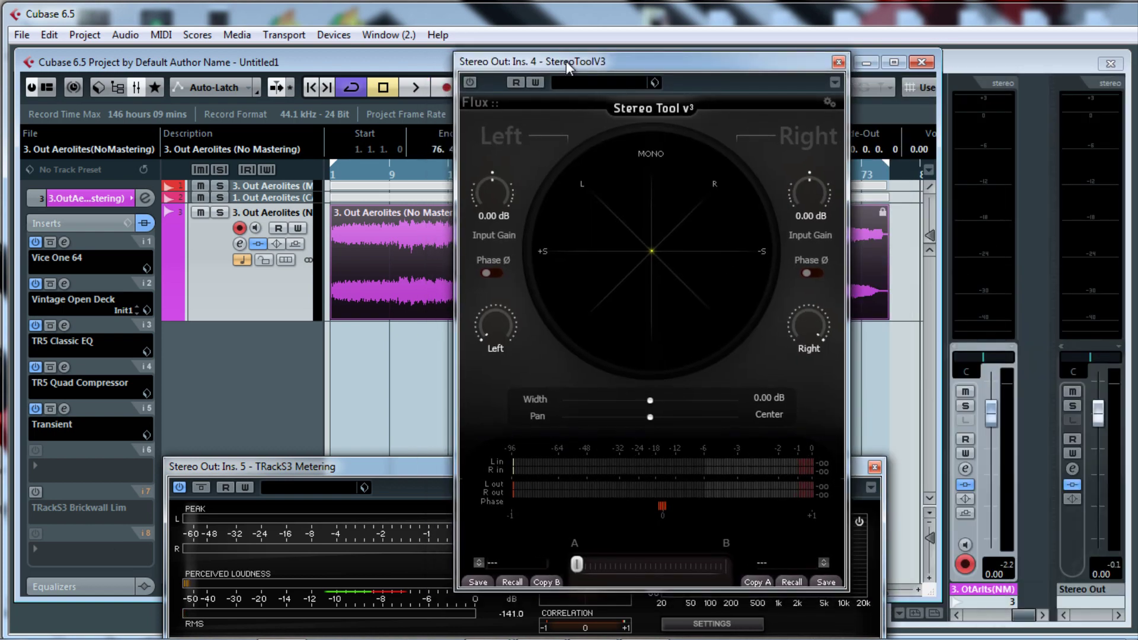
pyautogui.press('space')
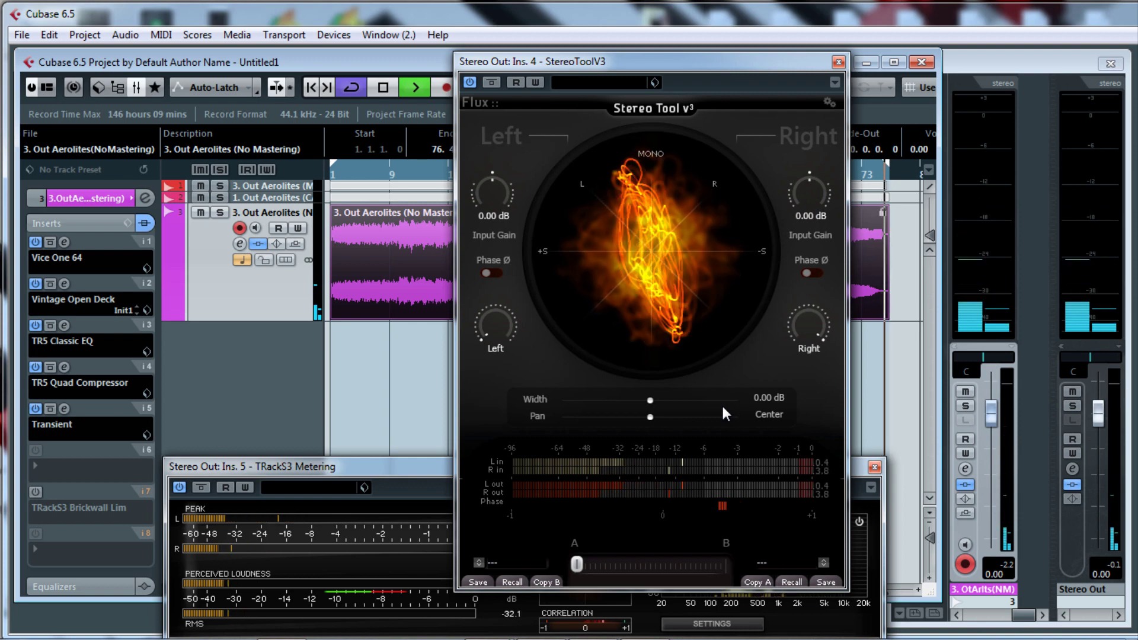
pyautogui.press('space')
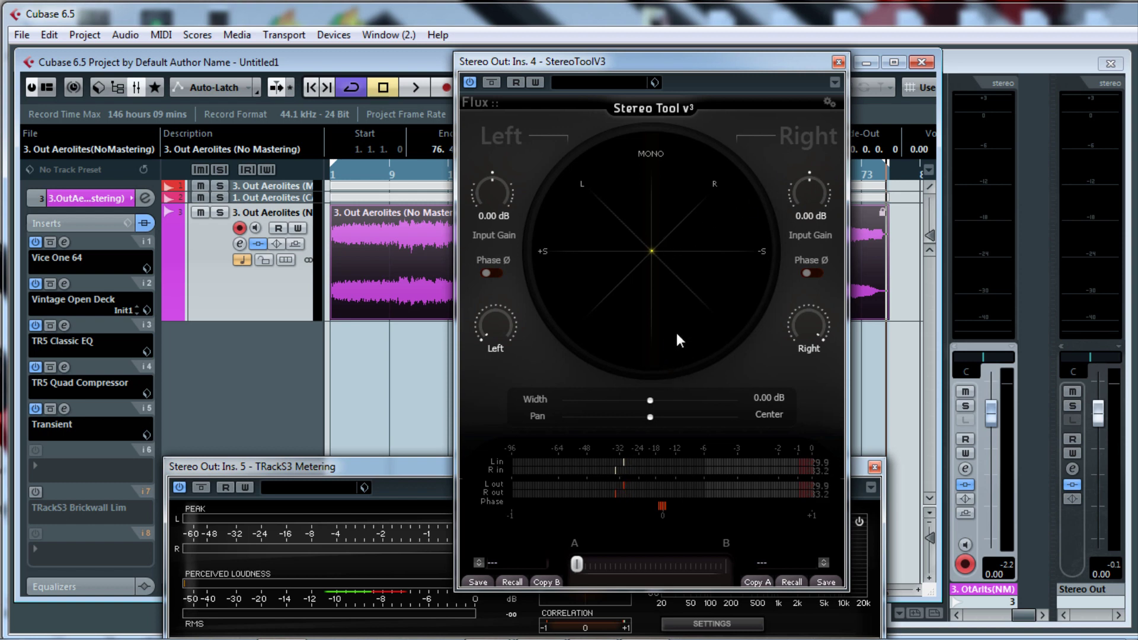
pyautogui.press('space')
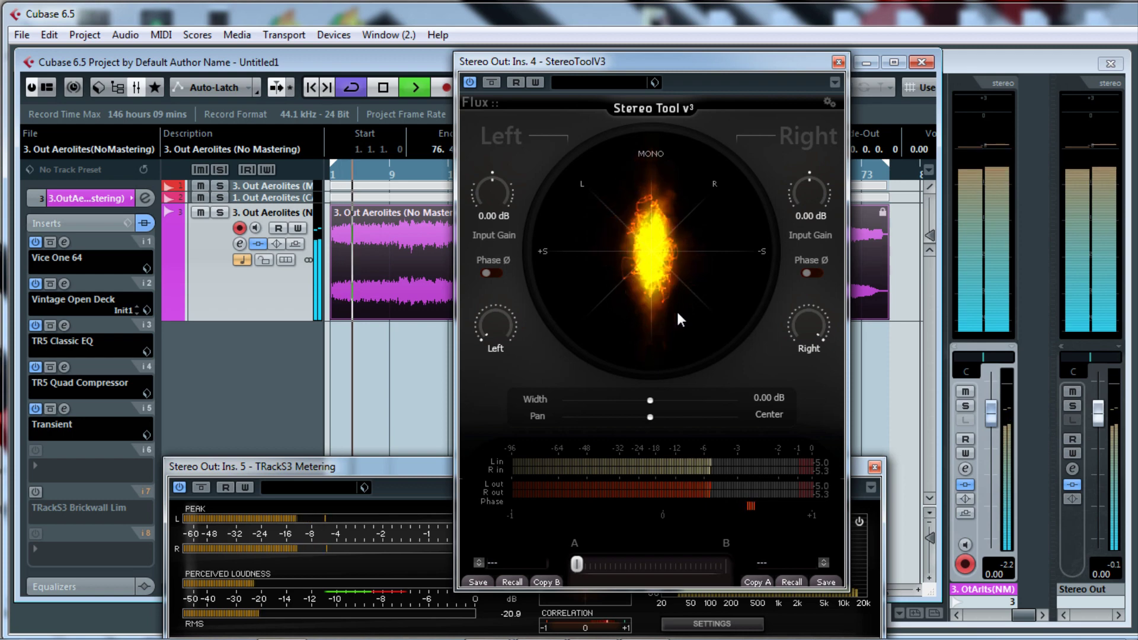
pyautogui.press('space')
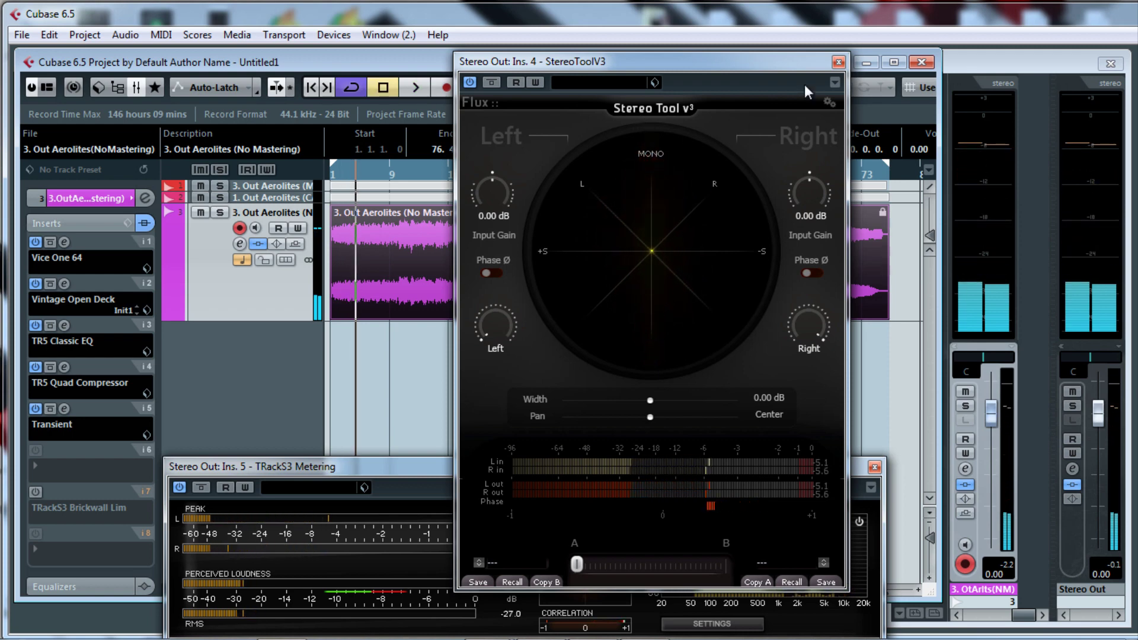
pyautogui.click(469, 82)
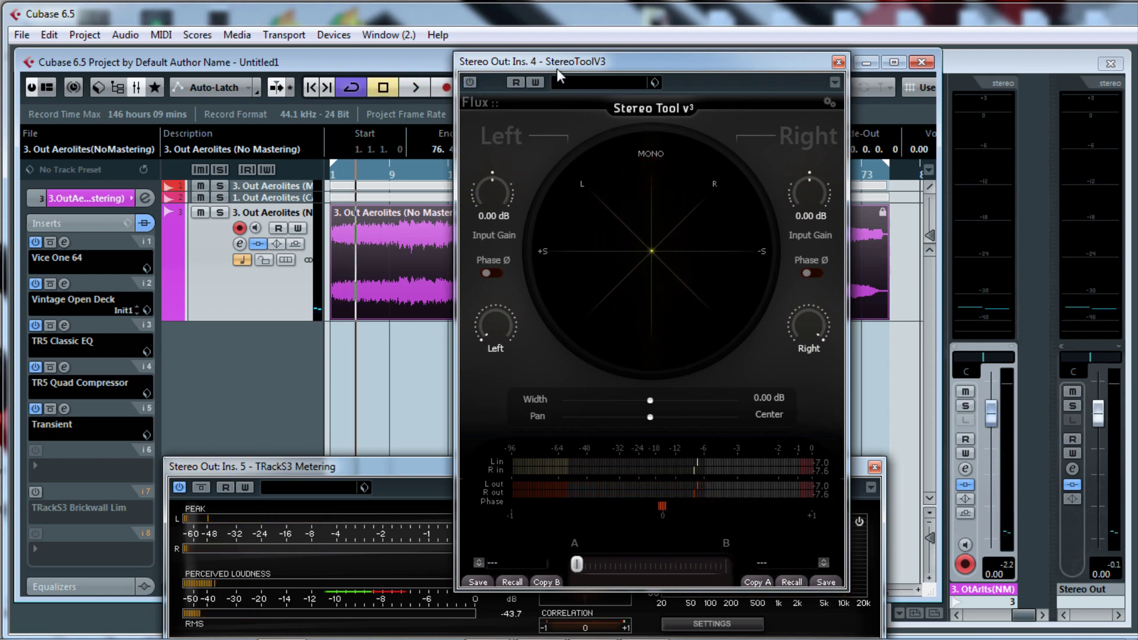
pyautogui.moveTo(691, 64); pyautogui.dragTo(1137, 70)
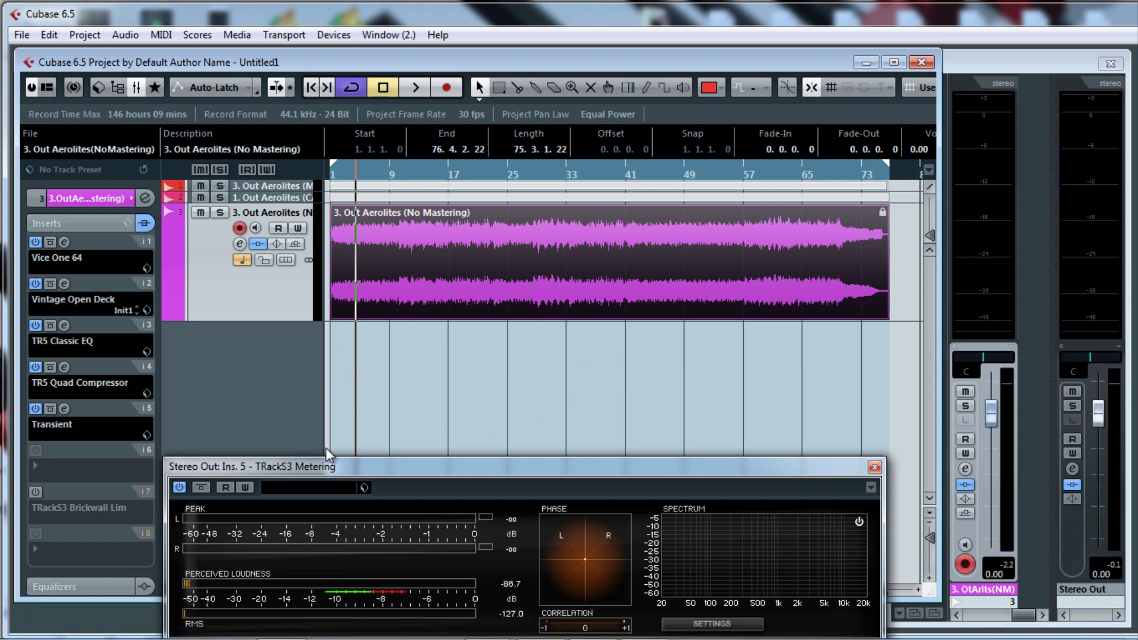
# Activate and open the TRackS3 Brickwall Limiter in insert slot 7 and set its output ceiling to -0.1 dB.
pyautogui.click(35, 492)
pyautogui.click(64, 492)
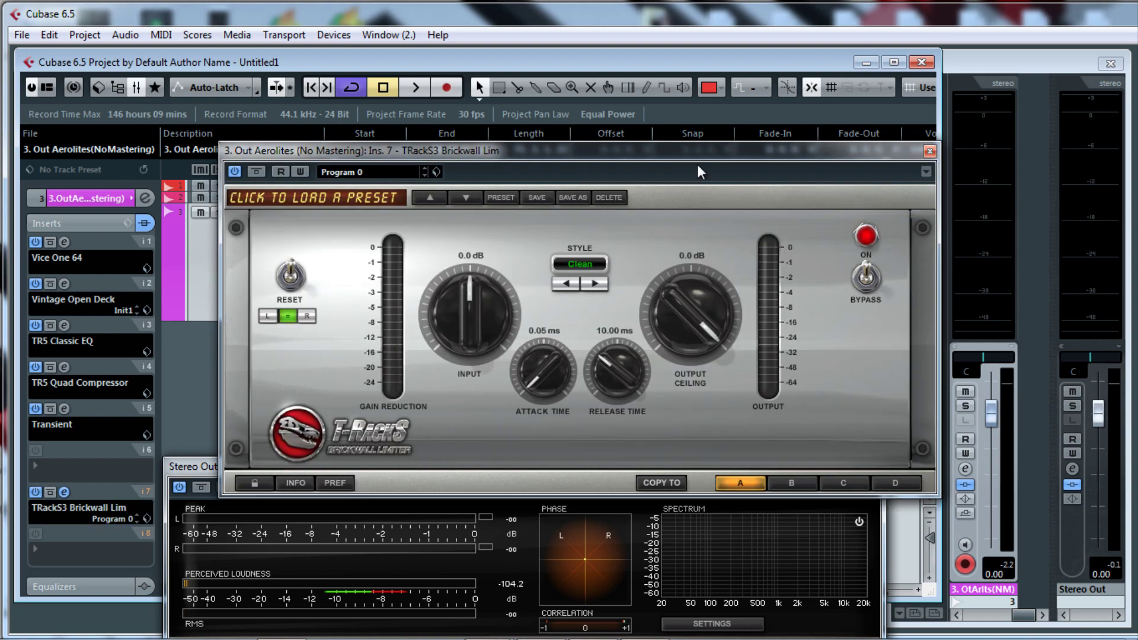
pyautogui.moveTo(697, 152); pyautogui.dragTo(659, 175)
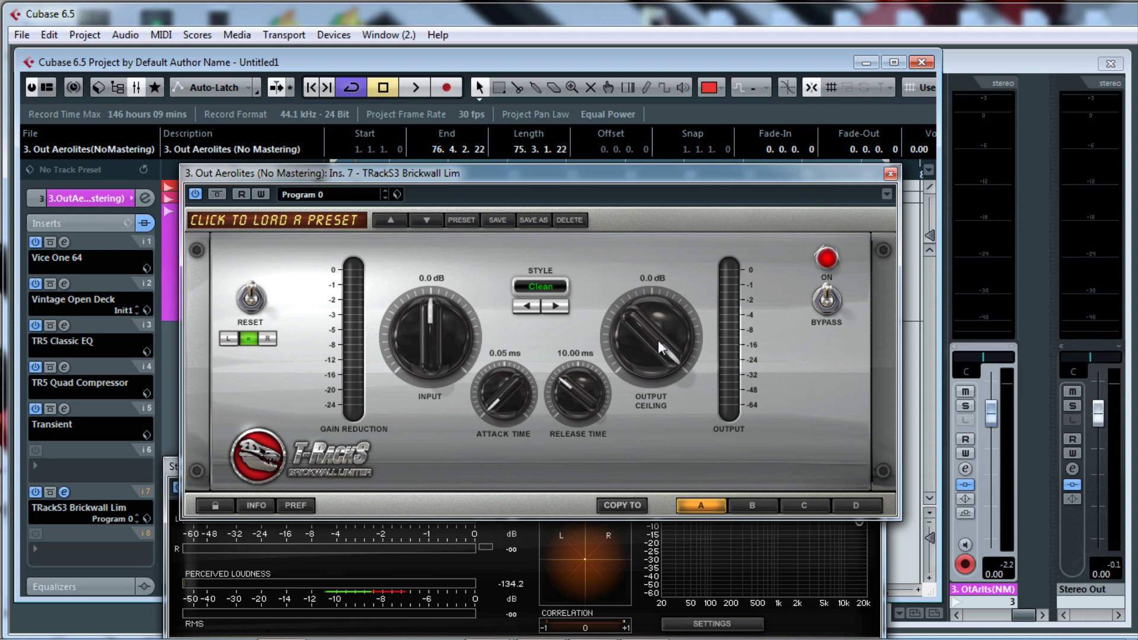
pyautogui.scroll(-1, 659, 341)
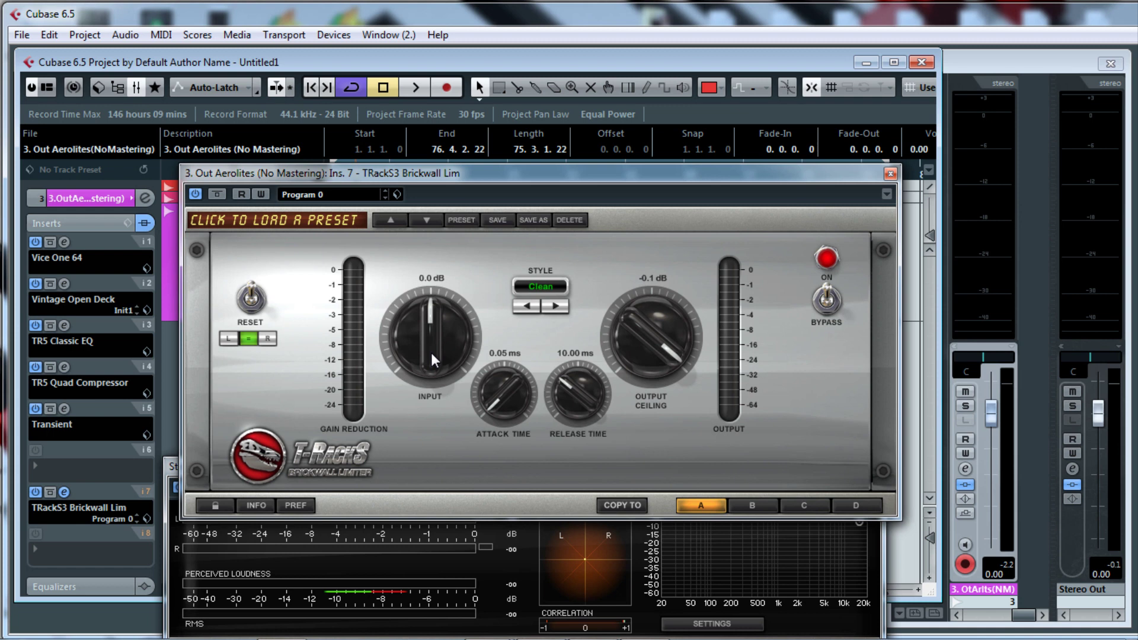
# Uncover the timeline, shorten the loop range to about bars 58 to 70, and bring the Brickwall Limiter back into view.
pyautogui.moveTo(860, 179); pyautogui.dragTo(1137, 213)
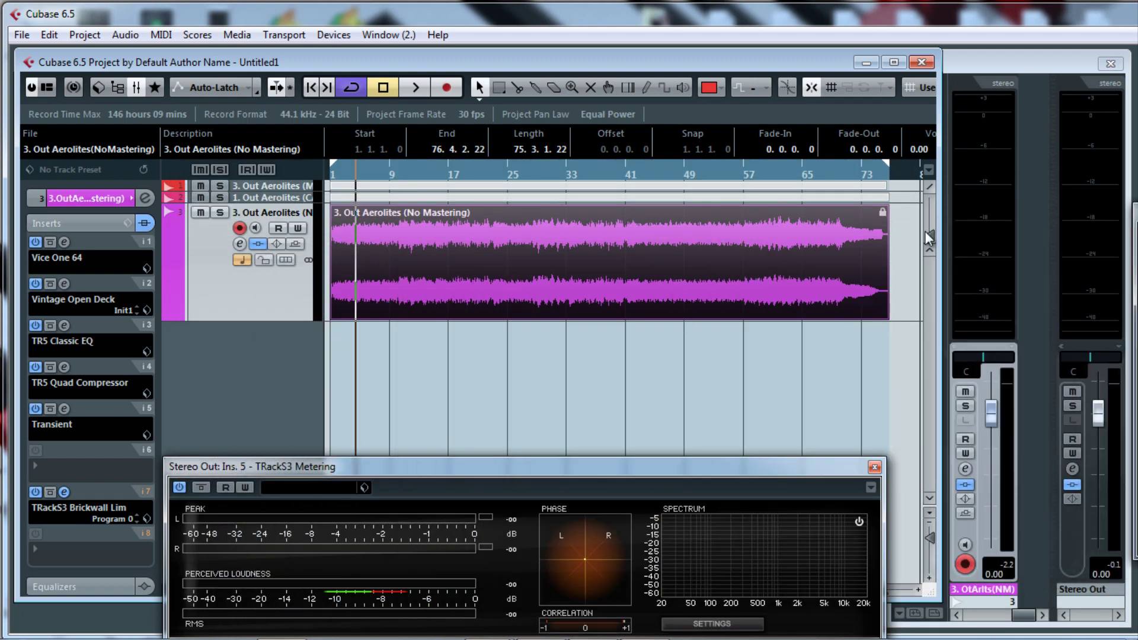
pyautogui.moveTo(335, 173); pyautogui.dragTo(753, 186)
pyautogui.moveTo(887, 177); pyautogui.dragTo(837, 176)
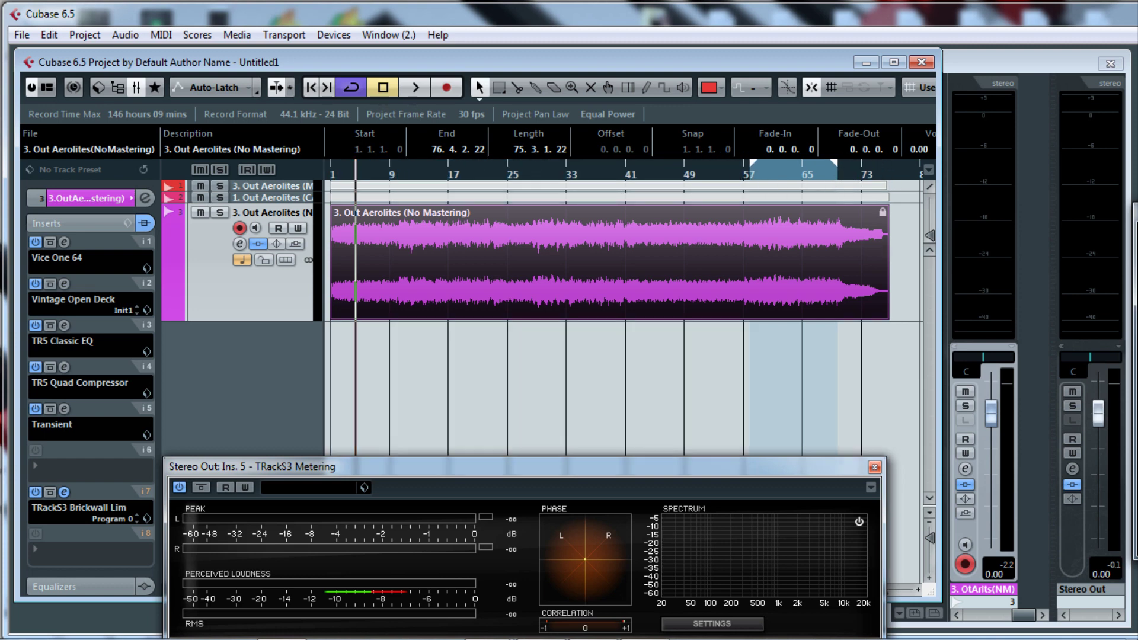
pyautogui.moveTo(1137, 210); pyautogui.dragTo(394, 250)
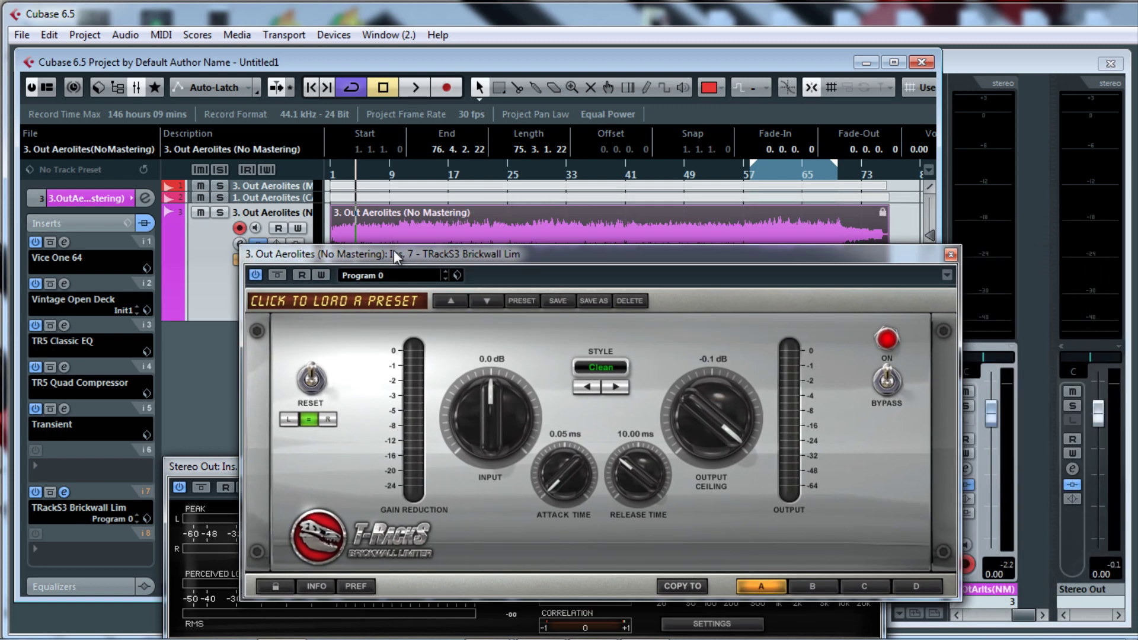
# Play the looped section from its start and raise the Brickwall Limiter's input to 8.0 dB.
pyautogui.click(748, 174)
pyautogui.press('space')
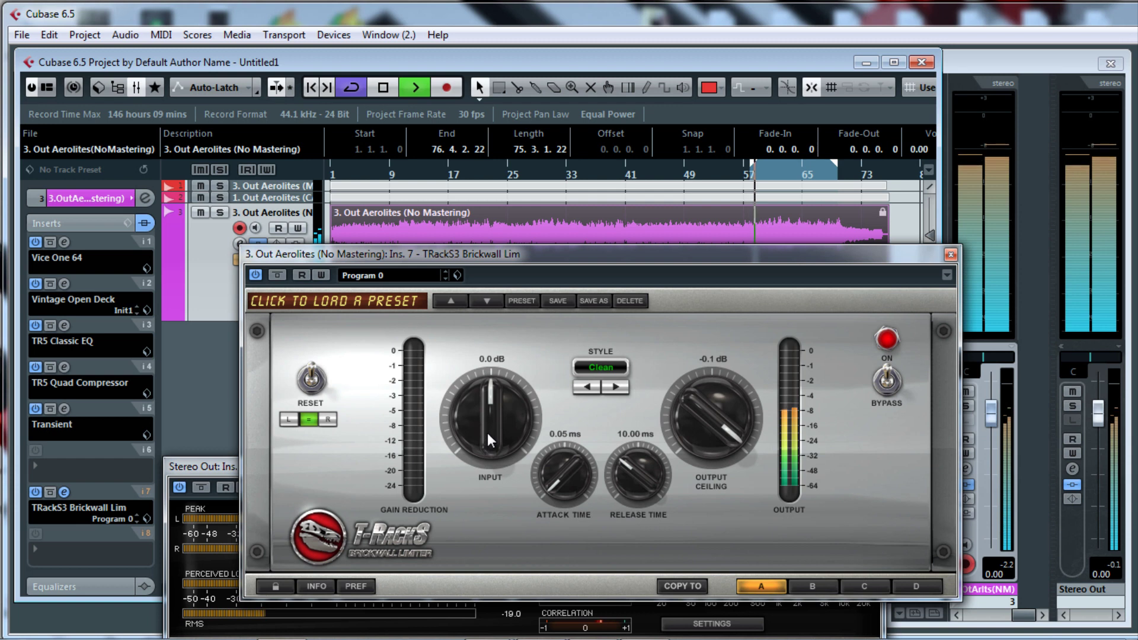
pyautogui.moveTo(487, 433); pyautogui.dragTo(485, 399)
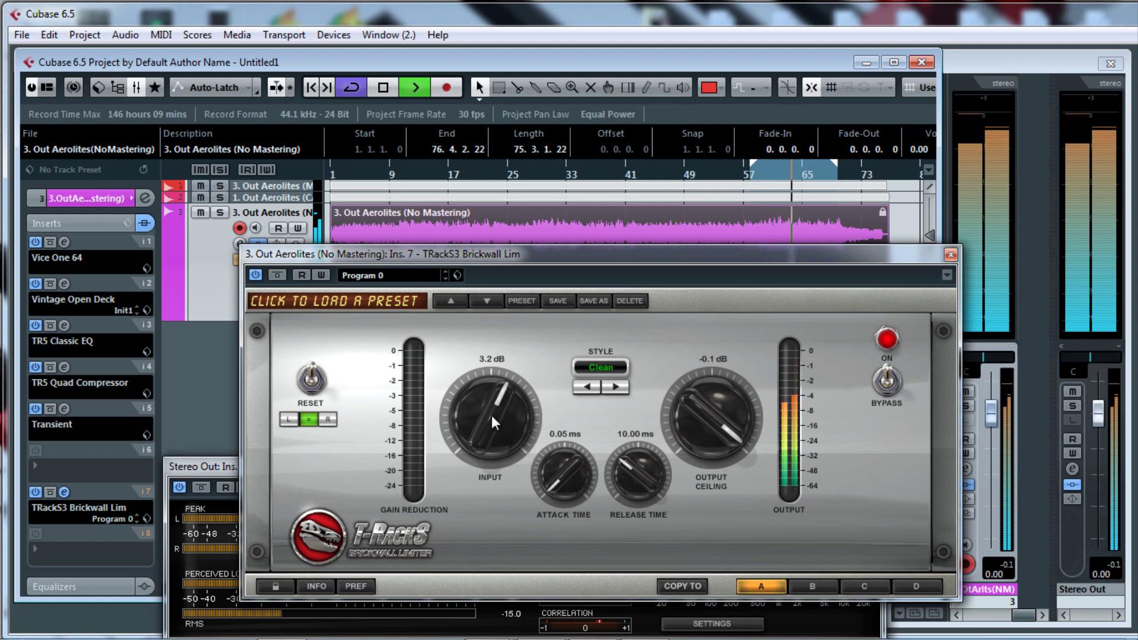
pyautogui.moveTo(492, 415); pyautogui.dragTo(499, 363)
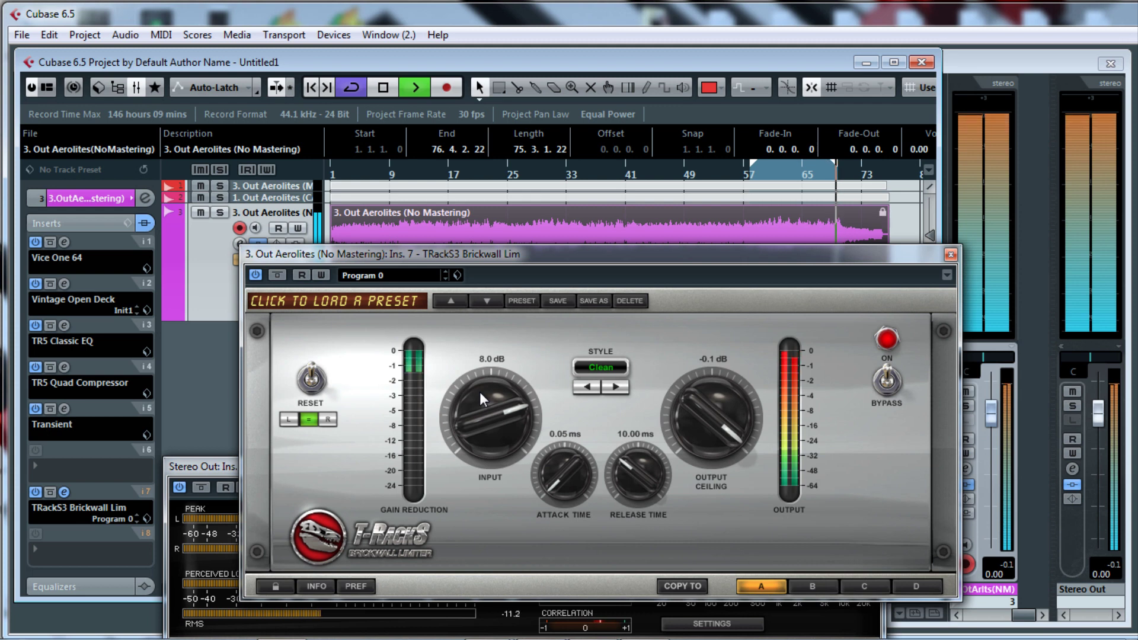
# Lower the Stereo Out fader to -15.63 dB and move the Brickwall Limiter clear of the TRackS3 Metering display.
pyautogui.click(1101, 411)
pyautogui.moveTo(1098, 426); pyautogui.dragTo(1094, 485)
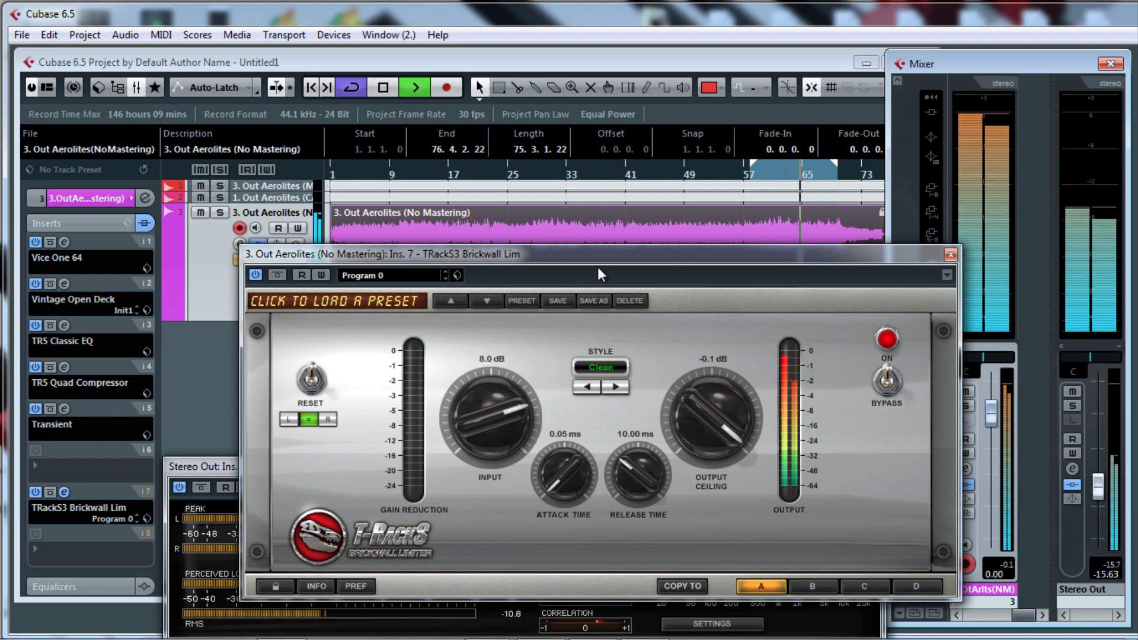
pyautogui.moveTo(597, 255); pyautogui.dragTo(568, 54)
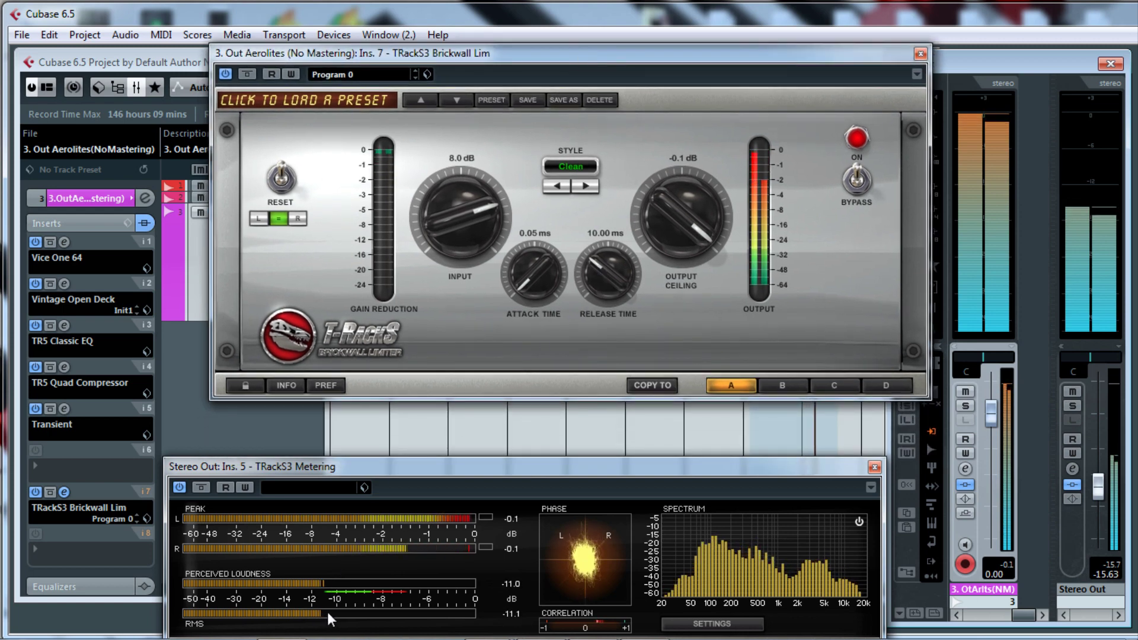
# Bring the SLM 128 loudness meter into view and raise the Brickwall Limiter's input to 8.5 dB.
pyautogui.moveTo(1137, 112); pyautogui.dragTo(196, 151)
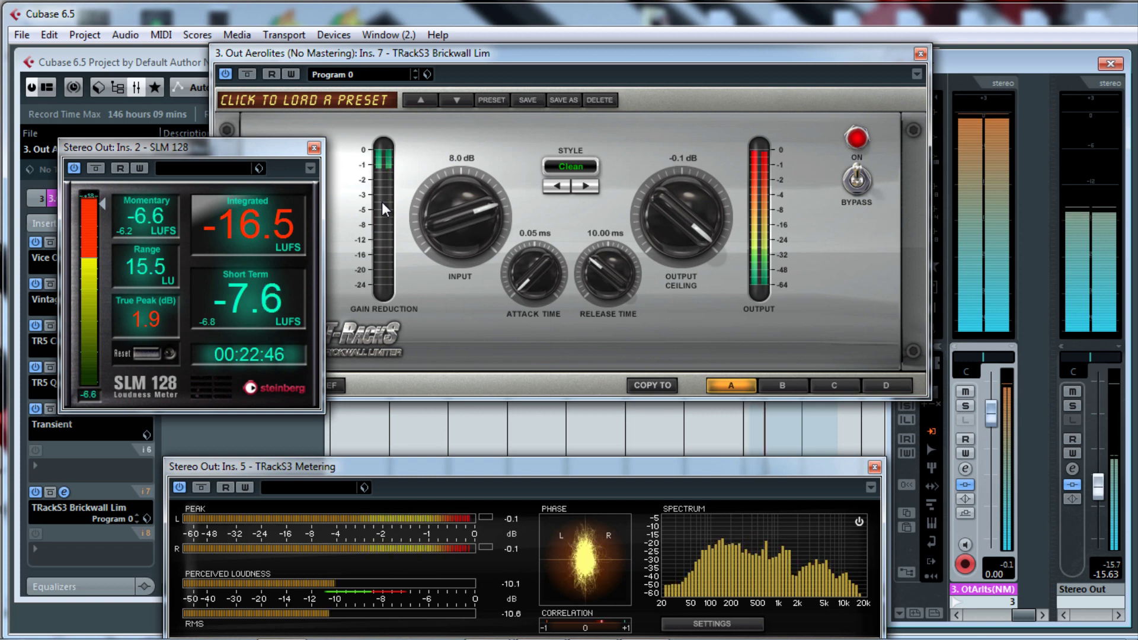
pyautogui.click(443, 230)
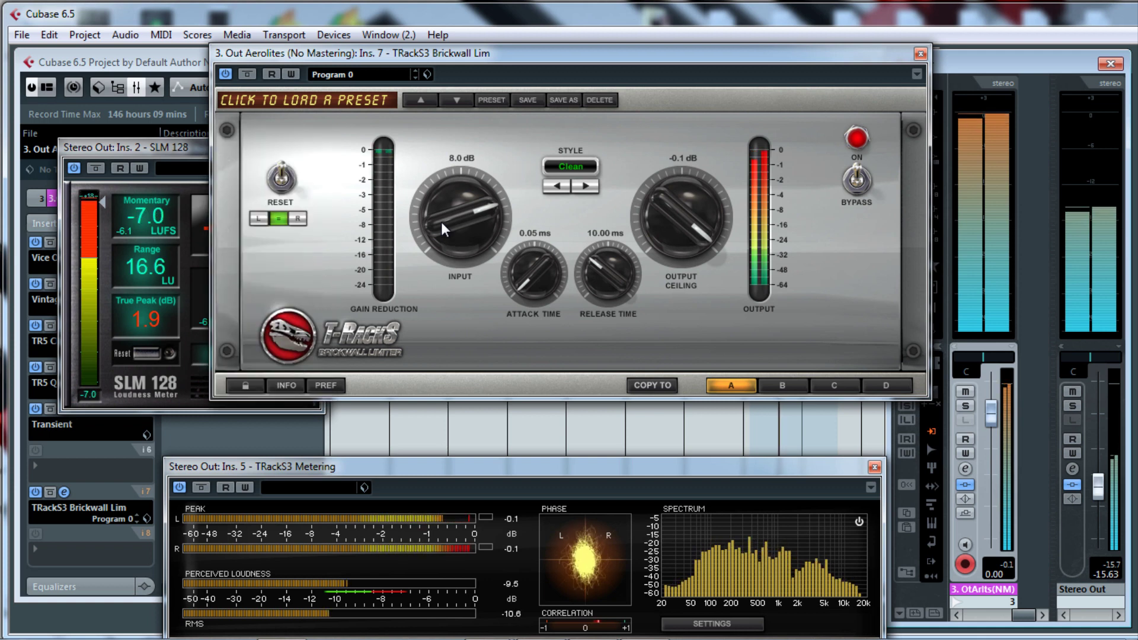
pyautogui.scroll(1, 444, 230)
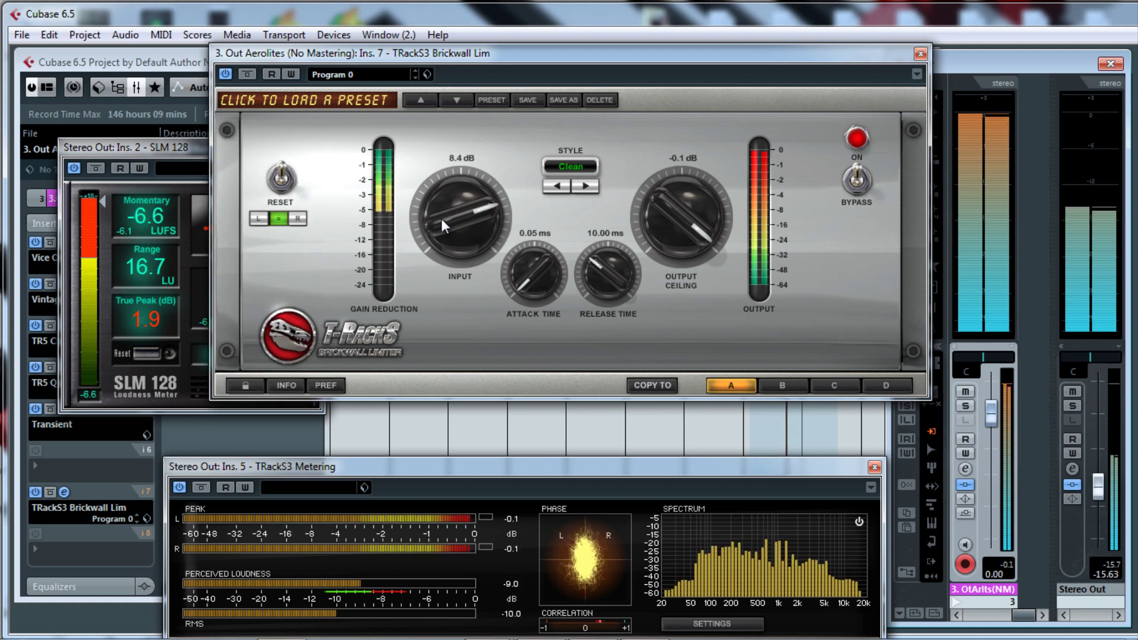
pyautogui.scroll(2, 444, 227)
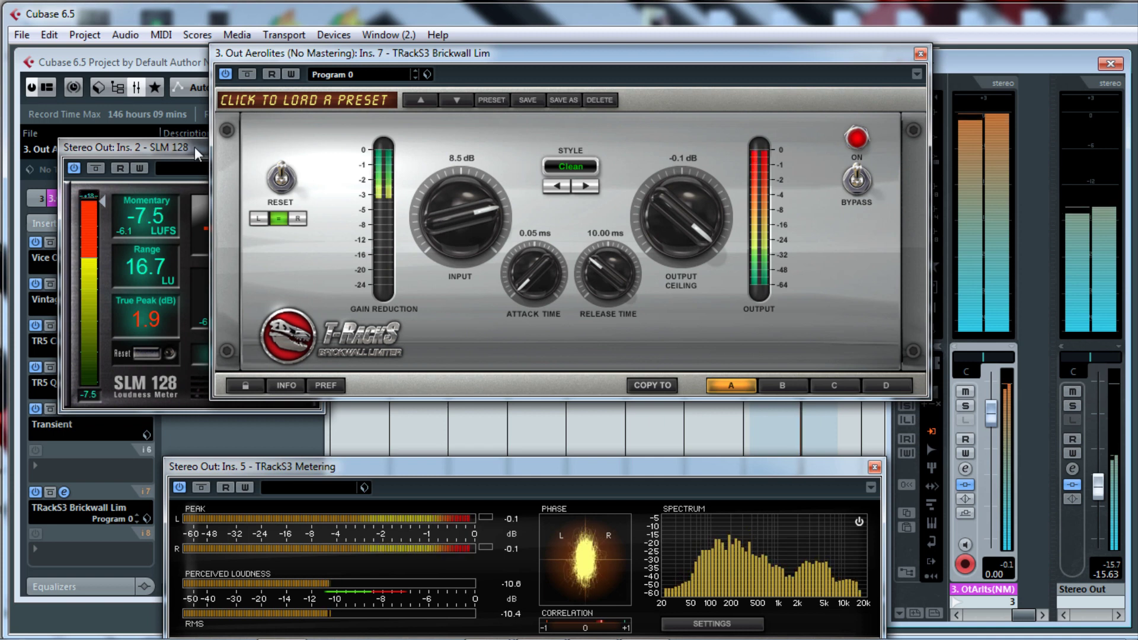
# Reset the SLM 128 meter, check the integrated loudness of the looped section, and move the meter out of view.
pyautogui.moveTo(197, 154); pyautogui.dragTo(233, 143)
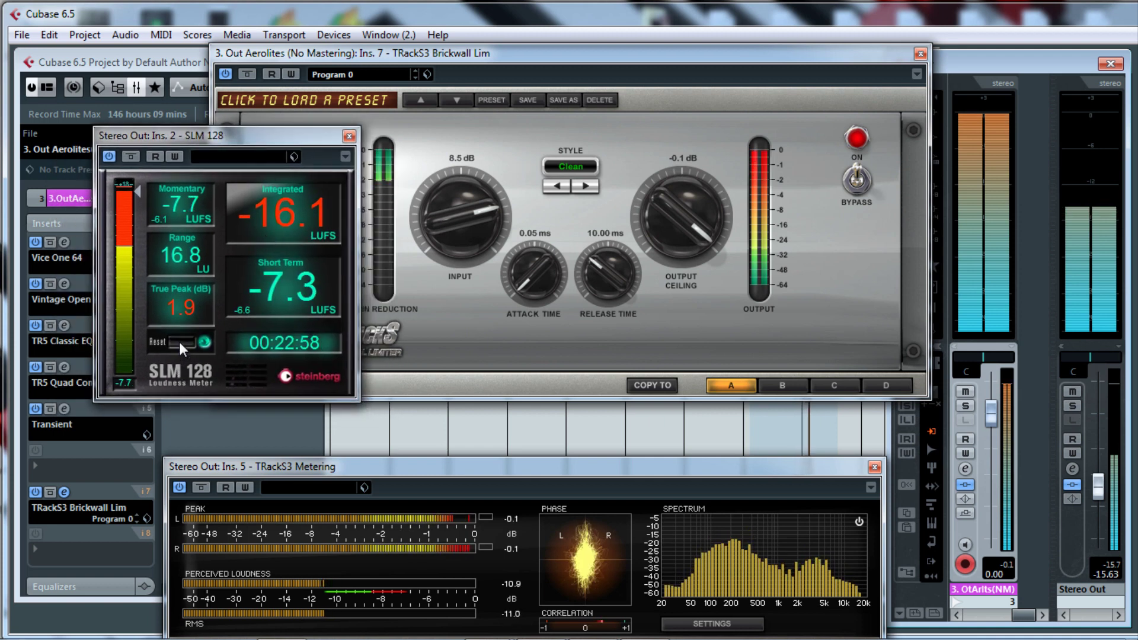
pyautogui.click(180, 343)
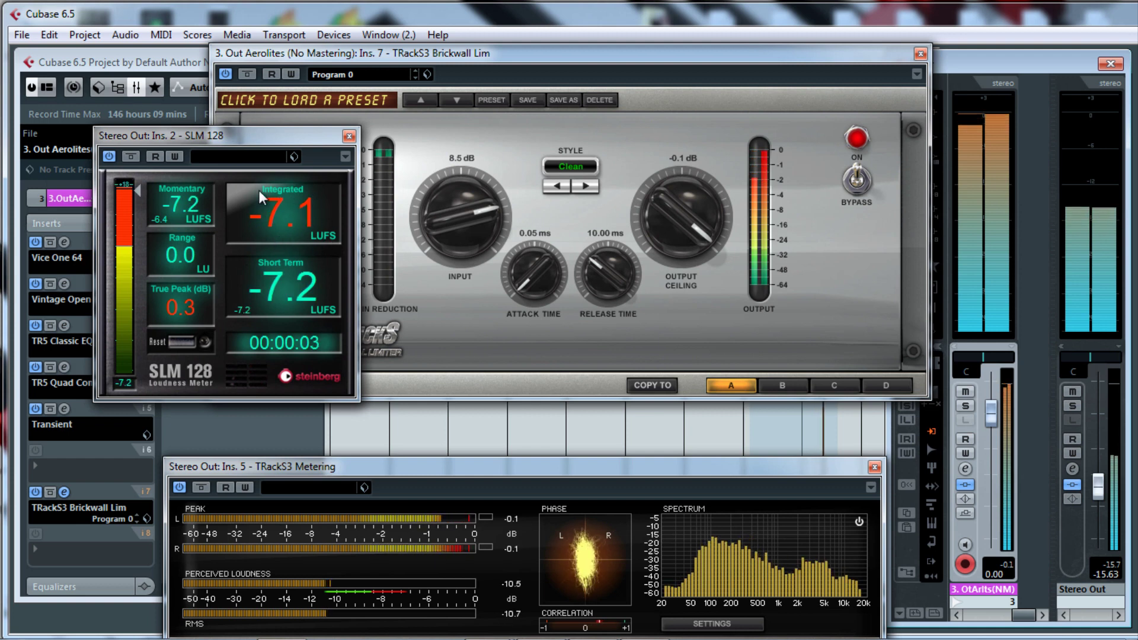
pyautogui.moveTo(290, 221)
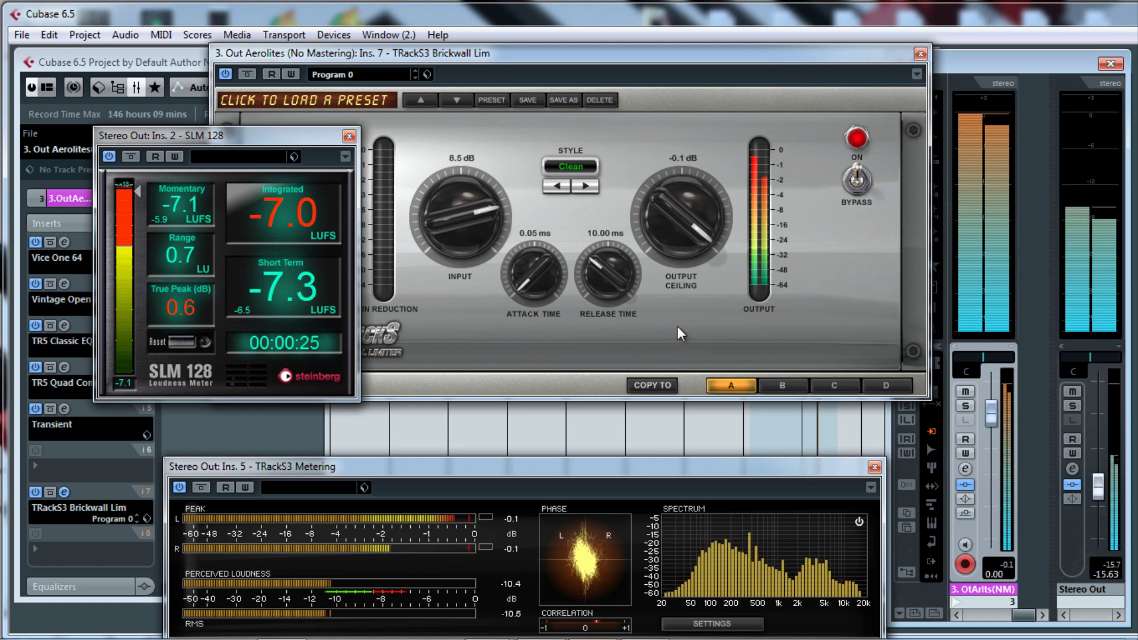
pyautogui.moveTo(310, 139); pyautogui.dragTo(1137, 160)
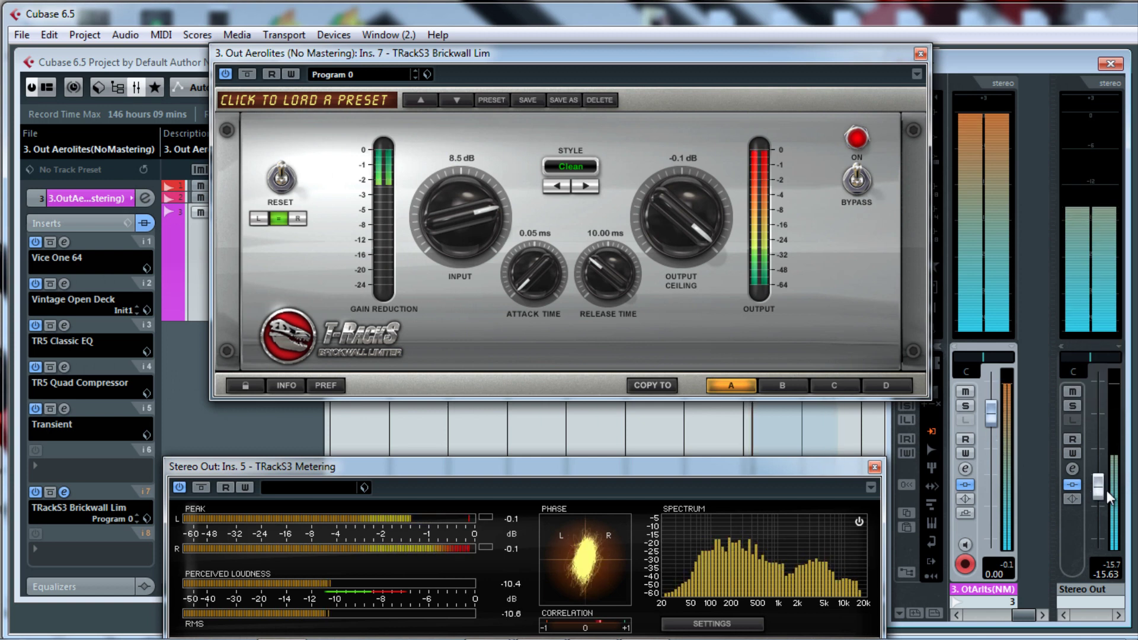
# Raise the Stereo Out fader to -13.52 dB, then pause and resume playback of the looped section.
pyautogui.moveTo(1098, 492); pyautogui.dragTo(1099, 487)
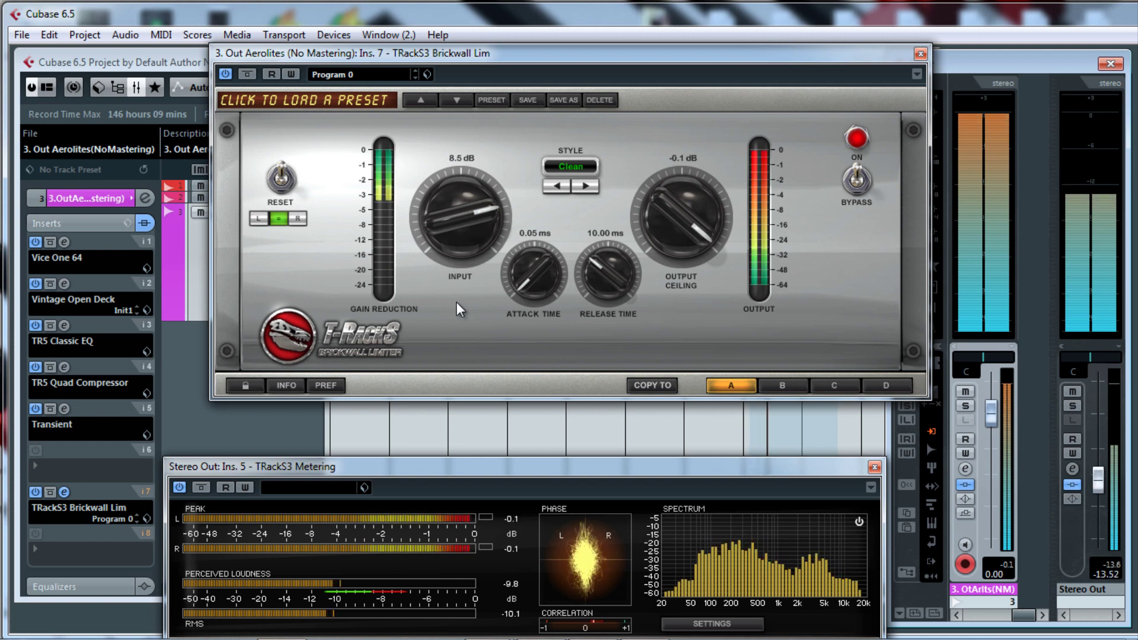
pyautogui.press('space')
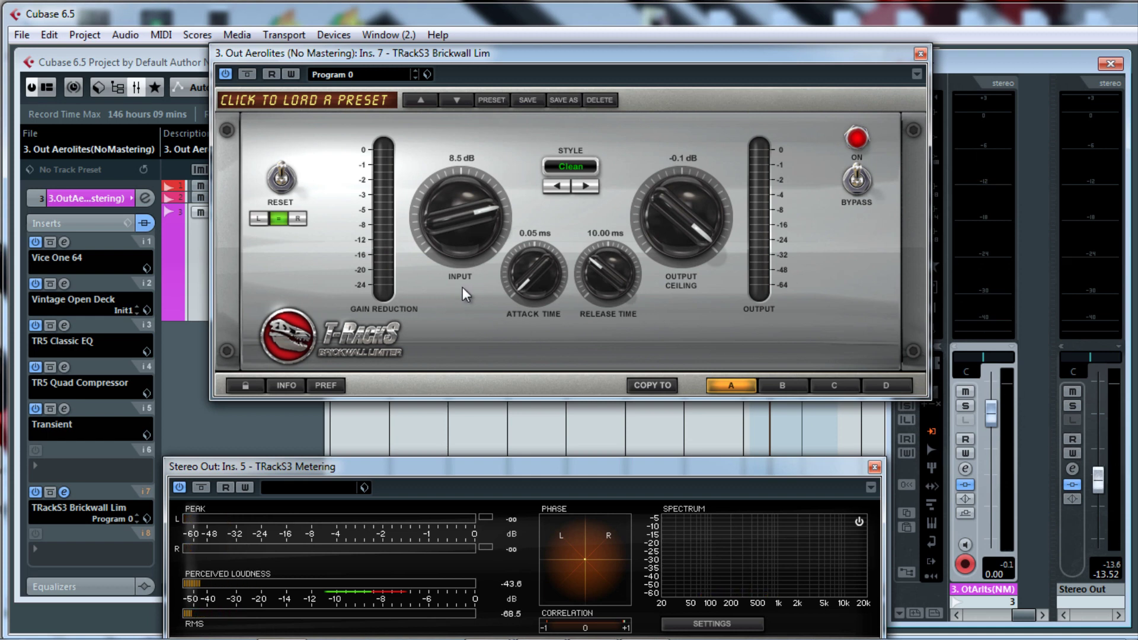
pyautogui.press('space')
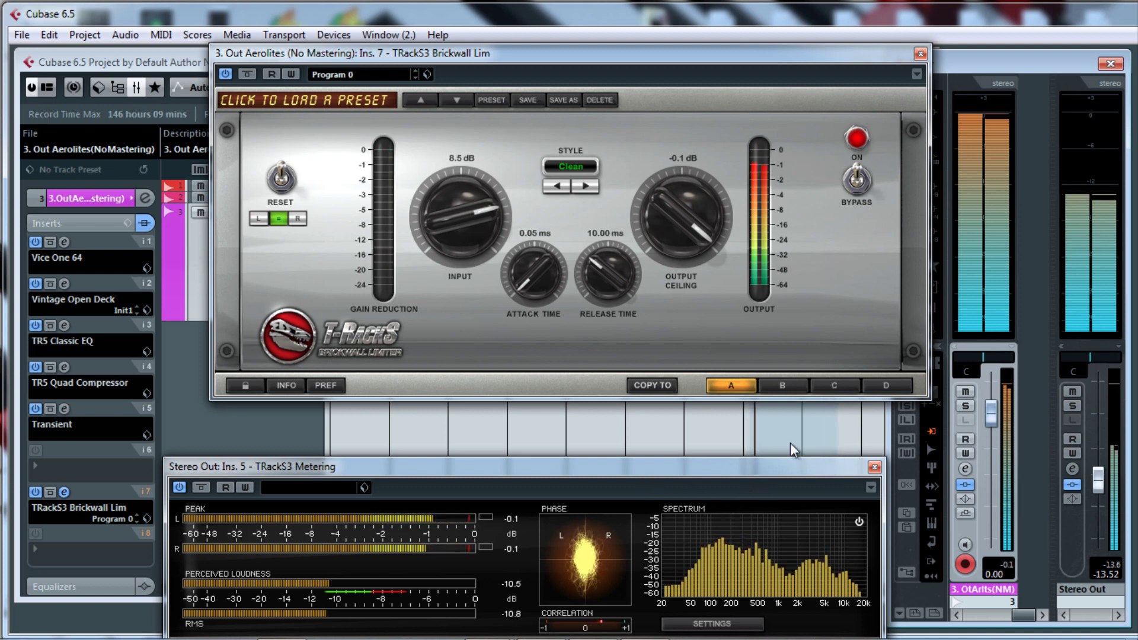
# Compare the loudness with the limiter insert bypassed and active, and reset the SLM 128 meter for a fresh reading.
pyautogui.moveTo(1137, 128); pyautogui.dragTo(694, 240)
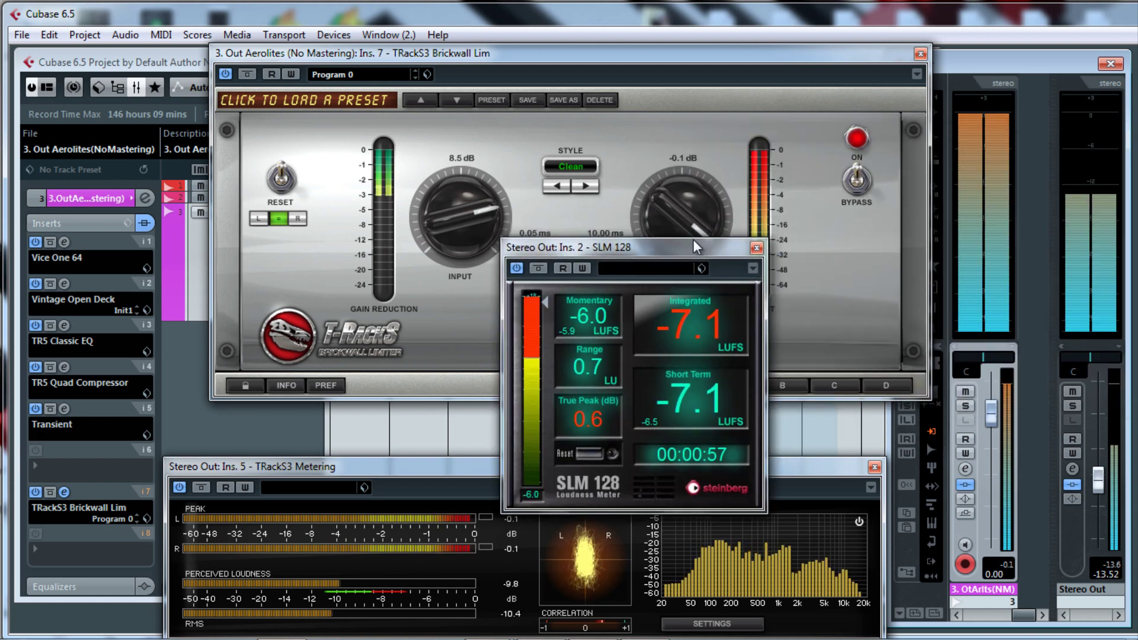
pyautogui.click(249, 76)
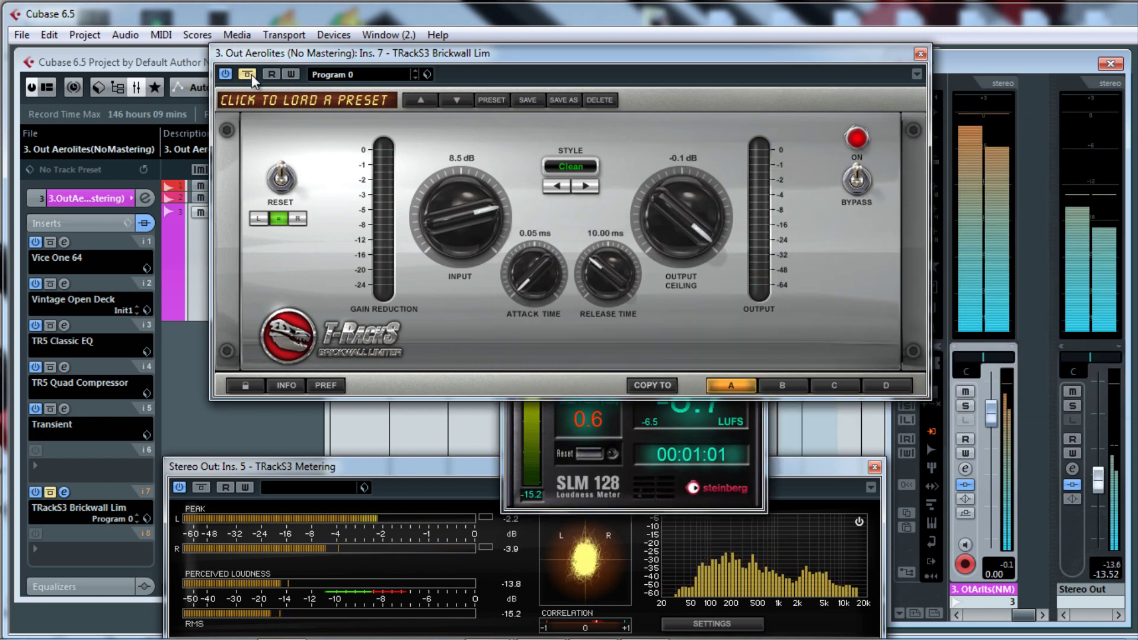
pyautogui.click(249, 75)
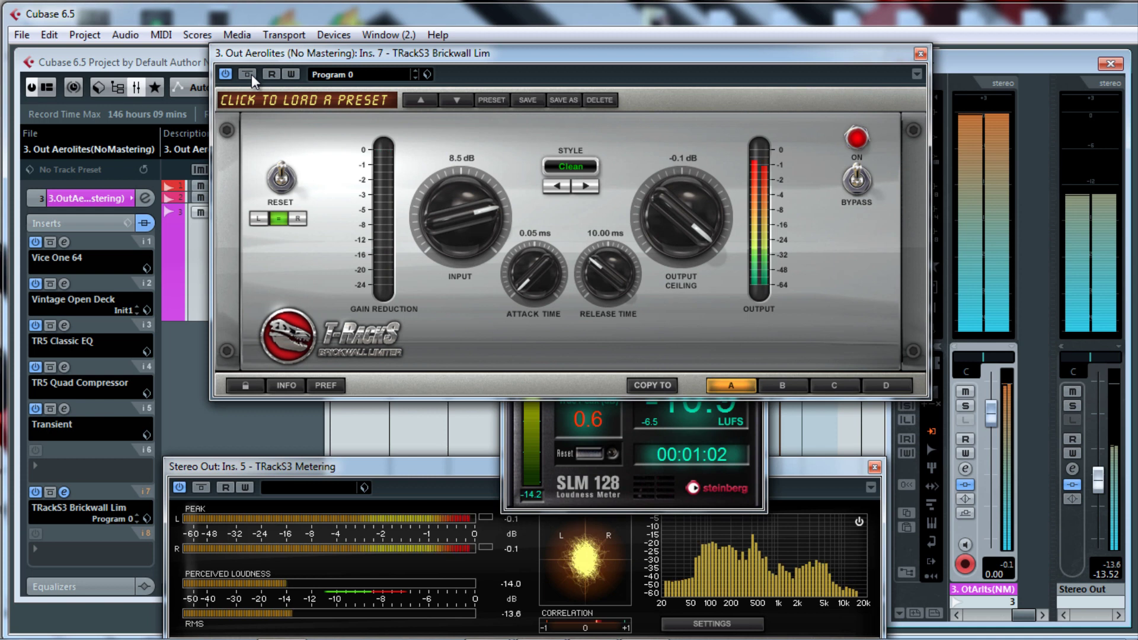
pyautogui.click(603, 456)
pyautogui.moveTo(674, 252); pyautogui.dragTo(668, 224)
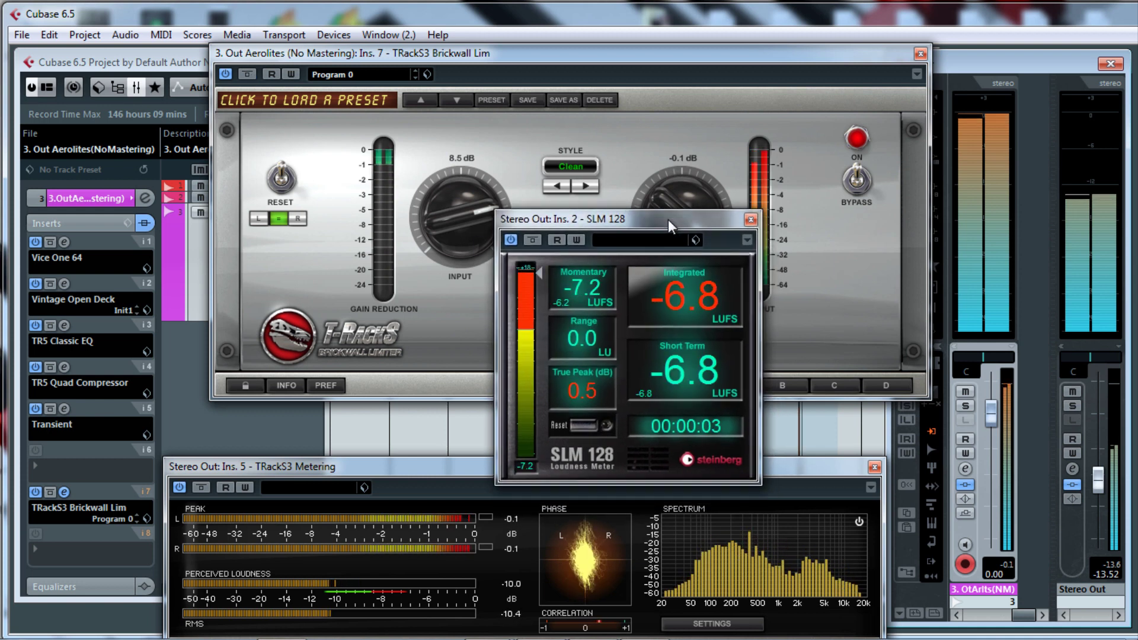
pyautogui.moveTo(669, 224); pyautogui.dragTo(743, 295)
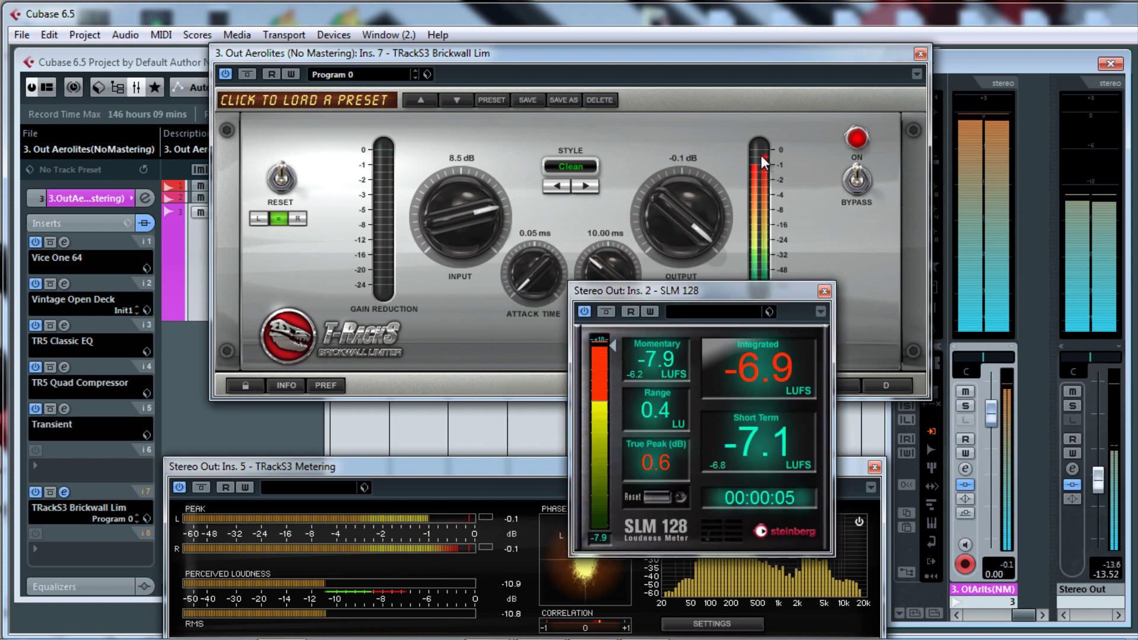
# Compare the loudness using the Brickwall Limiter's own bypass switch, re-engage it, and close the SLM 128 meter.
pyautogui.click(854, 189)
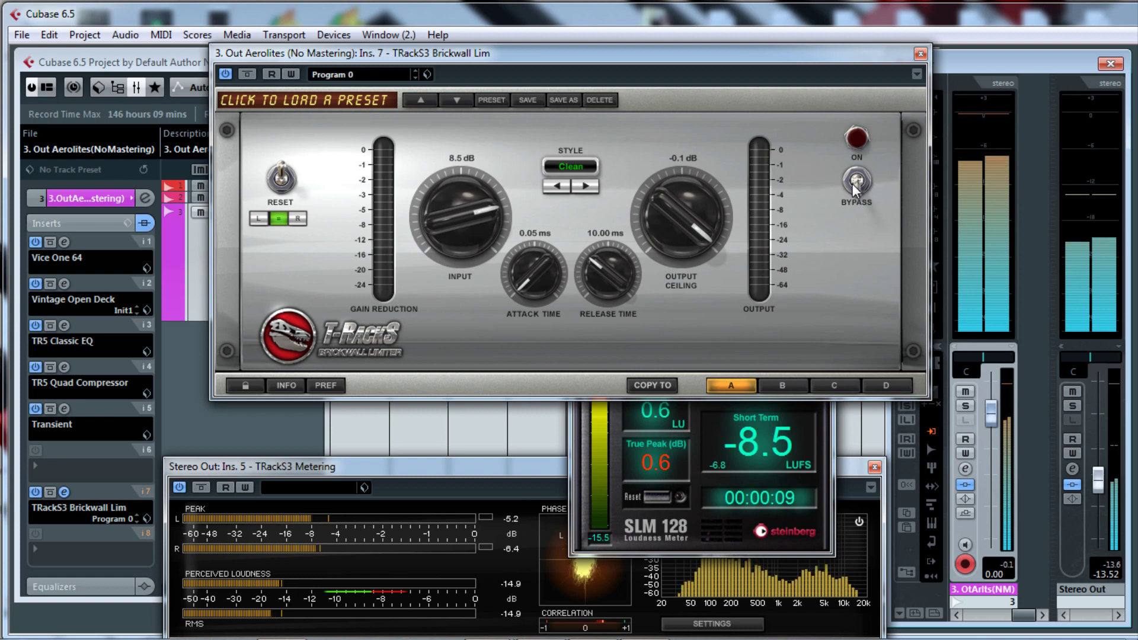
pyautogui.click(857, 190)
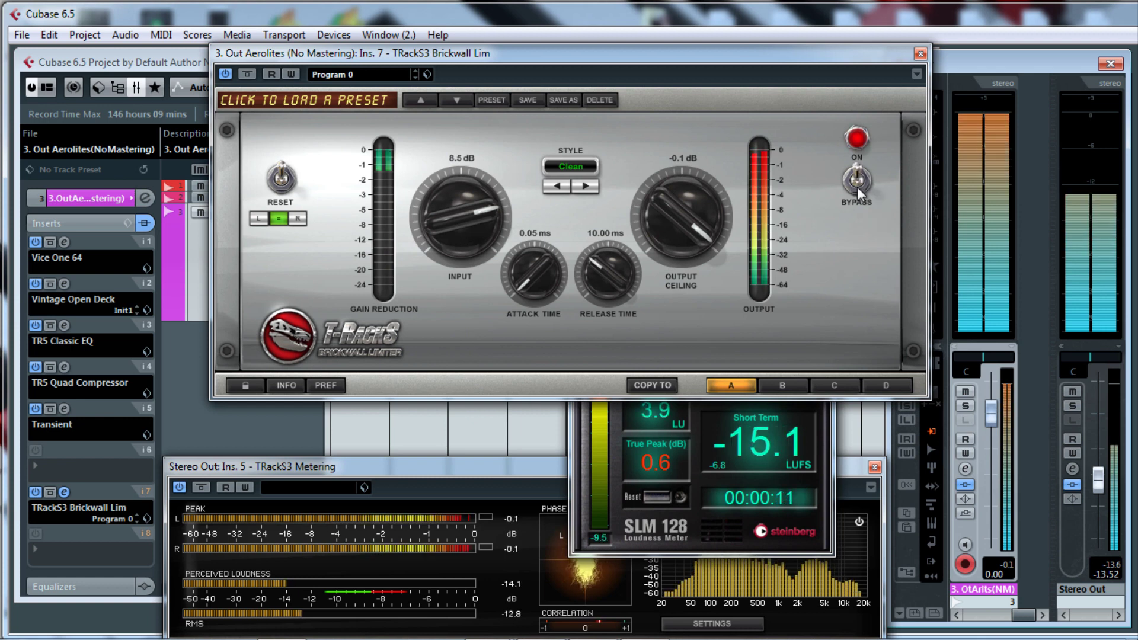
pyautogui.click(824, 412)
pyautogui.moveTo(769, 292); pyautogui.dragTo(760, 238)
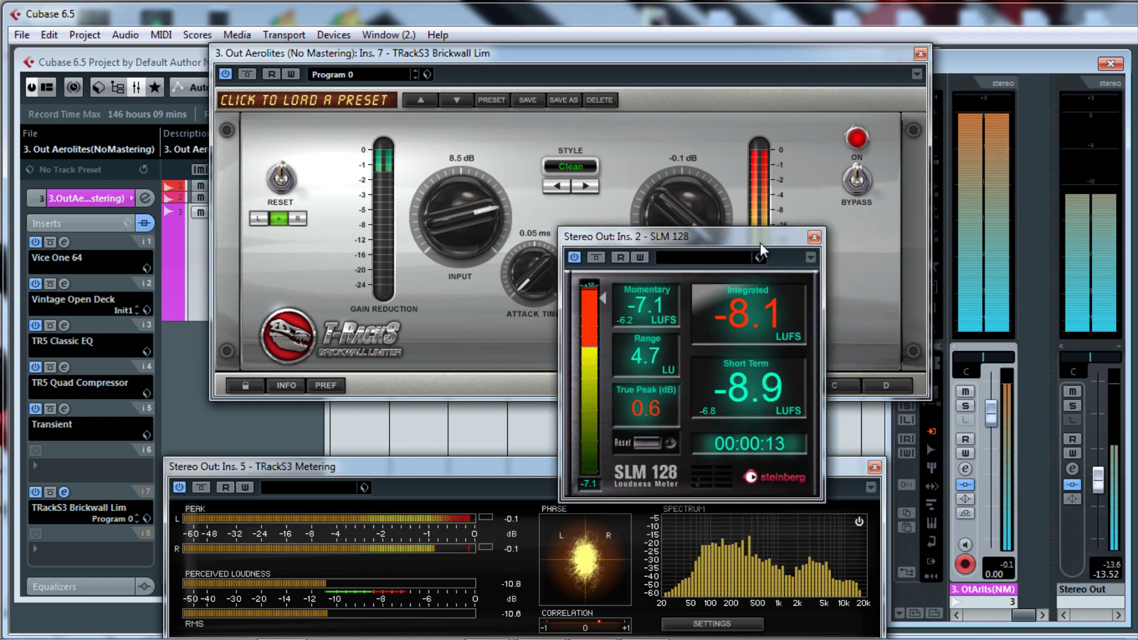
pyautogui.click(814, 237)
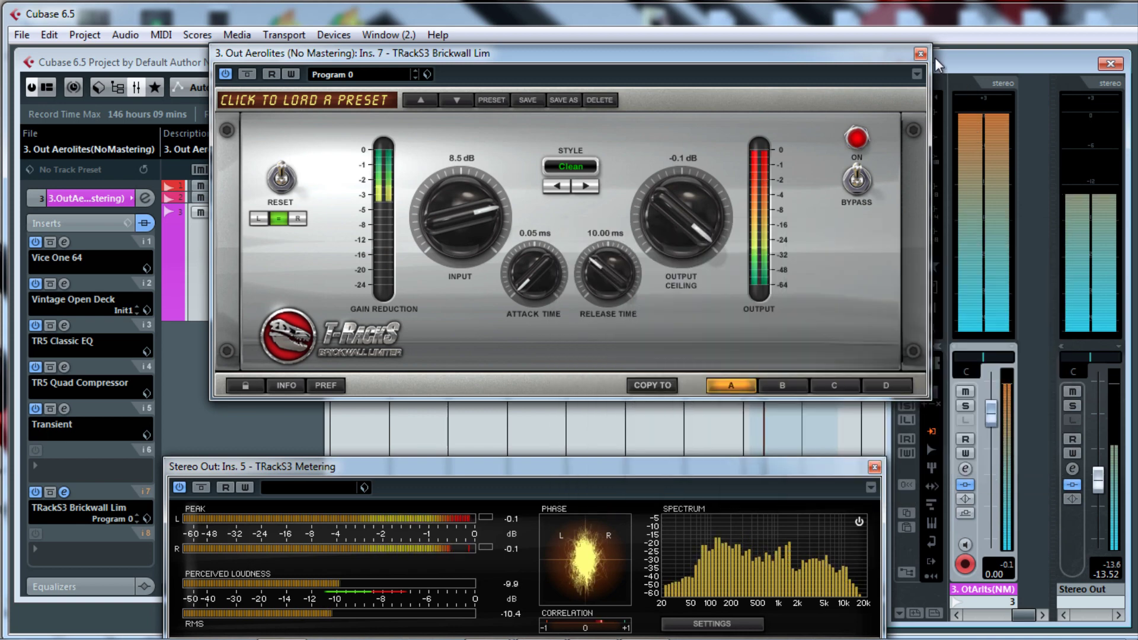
# Uncover the timeline, set the loop range to the whole No Mastering audio event, and play it from bar 1.
pyautogui.moveTo(913, 51); pyautogui.dragTo(1137, 84)
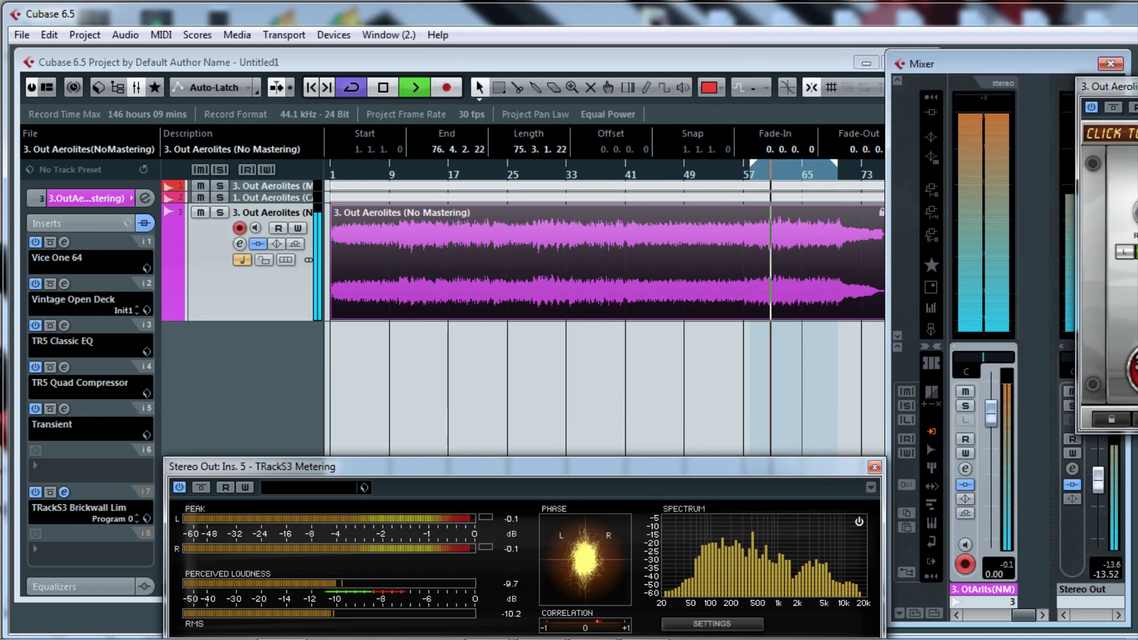
pyautogui.click(688, 253)
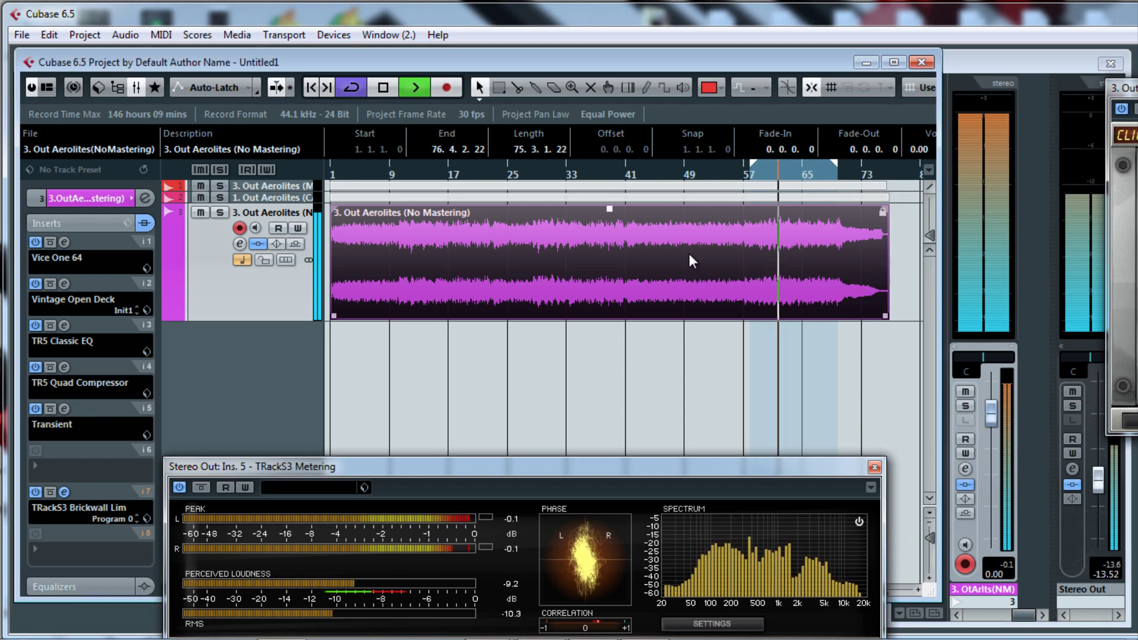
pyautogui.press('p')
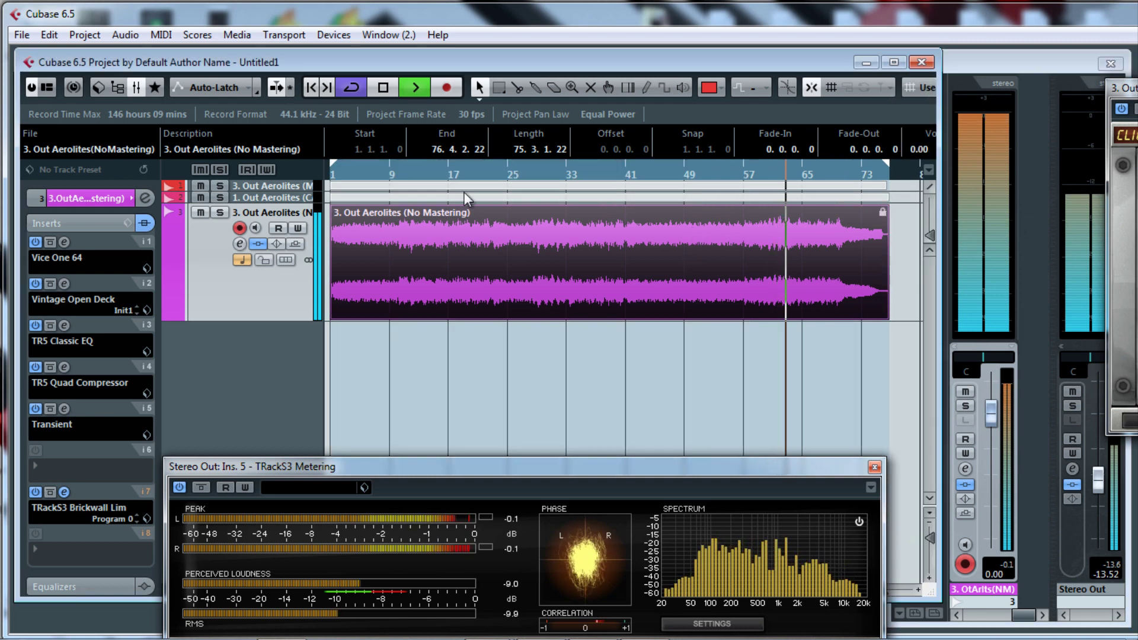
pyautogui.moveTo(371, 169); pyautogui.dragTo(330, 170)
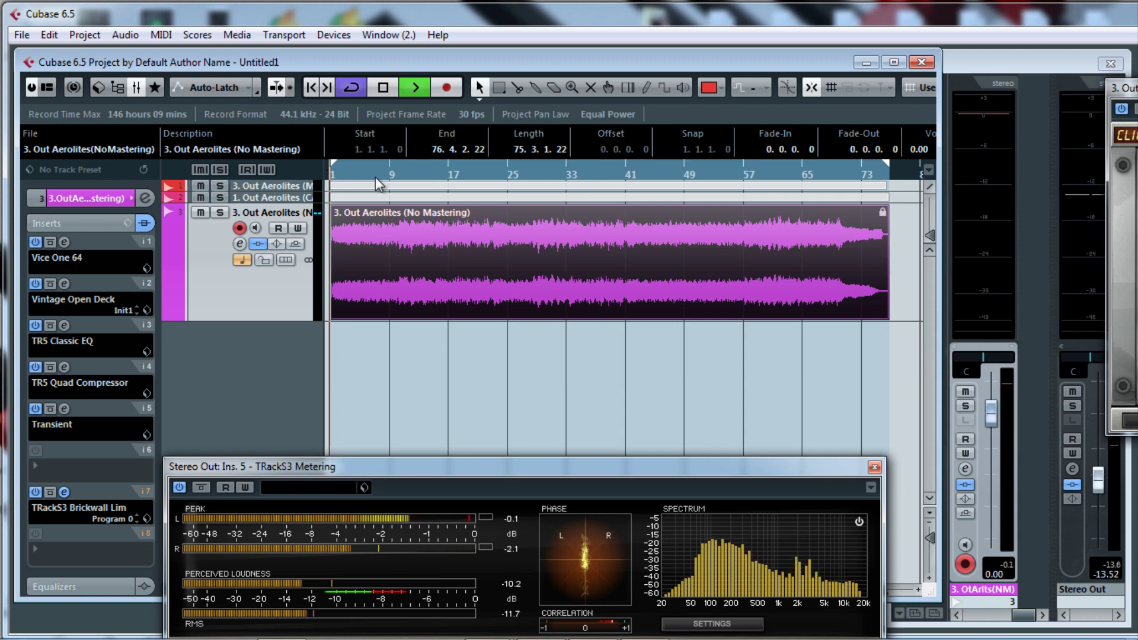
# Bring the Brickwall Limiter back into view, raise the Stereo Out fader to -11.87 dB, and set the limiter's input to 8.4 dB.
pyautogui.moveTo(1134, 87); pyautogui.dragTo(548, 95)
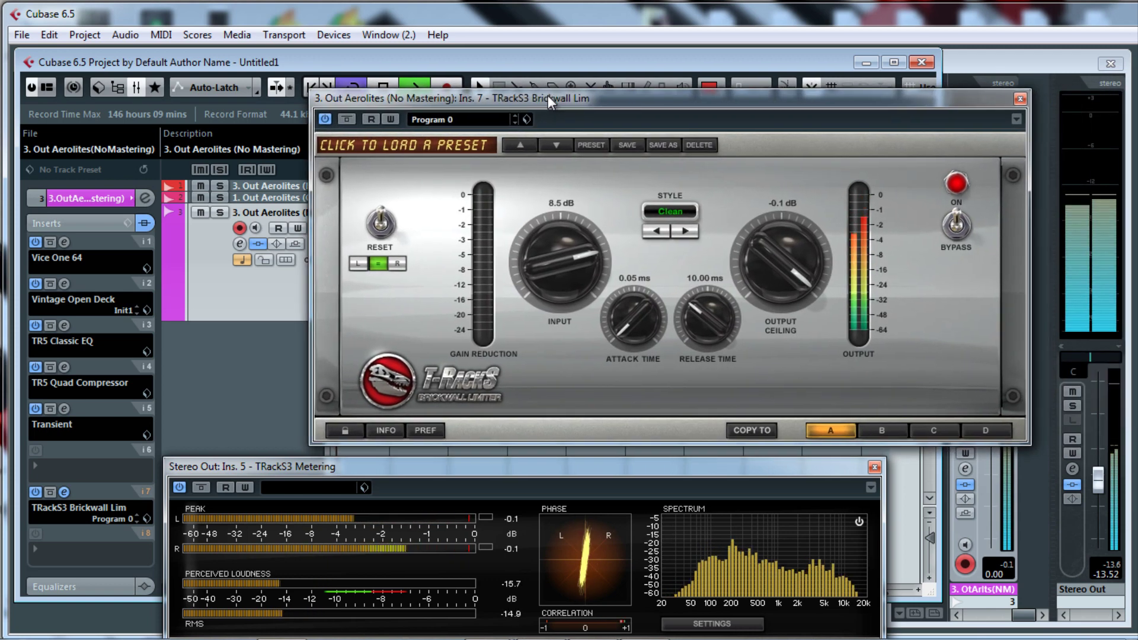
pyautogui.click(1099, 483)
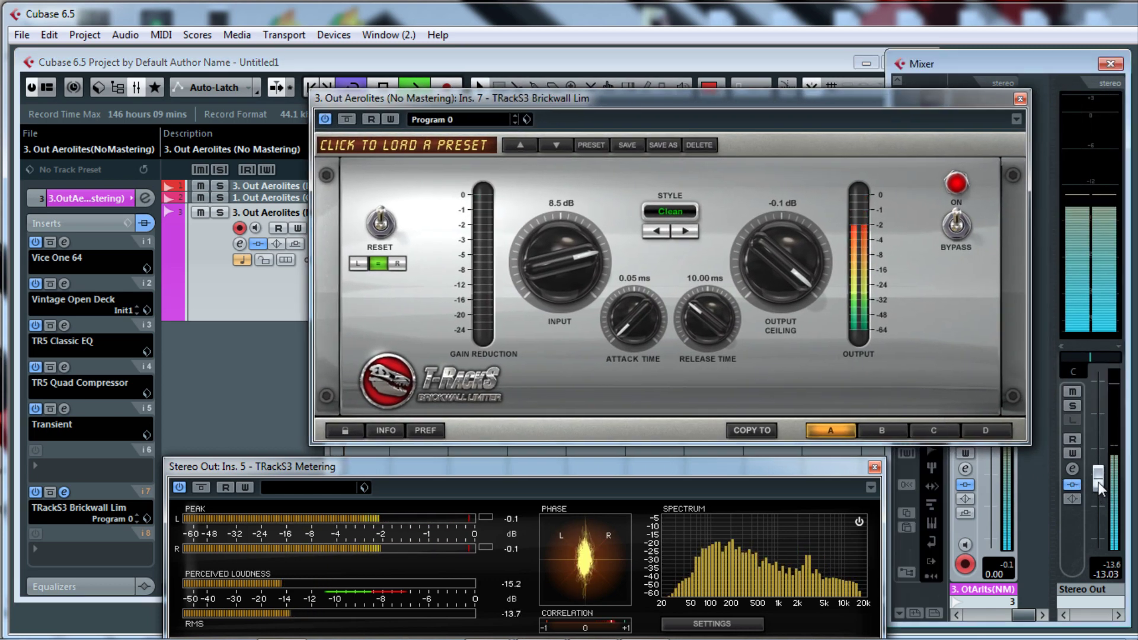
pyautogui.moveTo(1098, 482); pyautogui.dragTo(1098, 477)
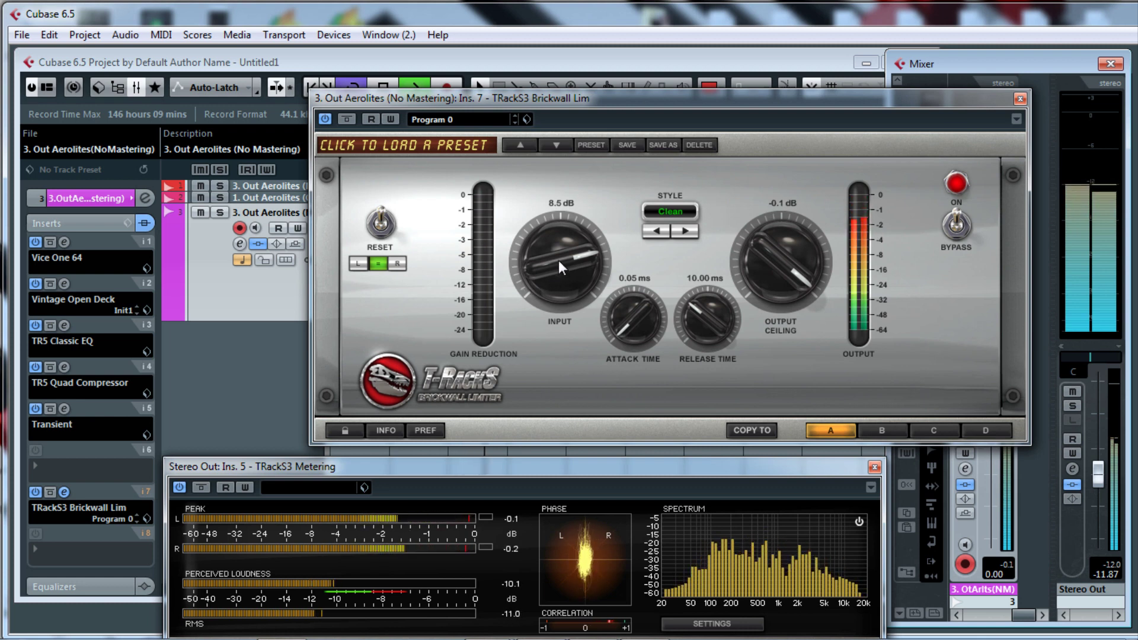
pyautogui.scroll(-1, 559, 261)
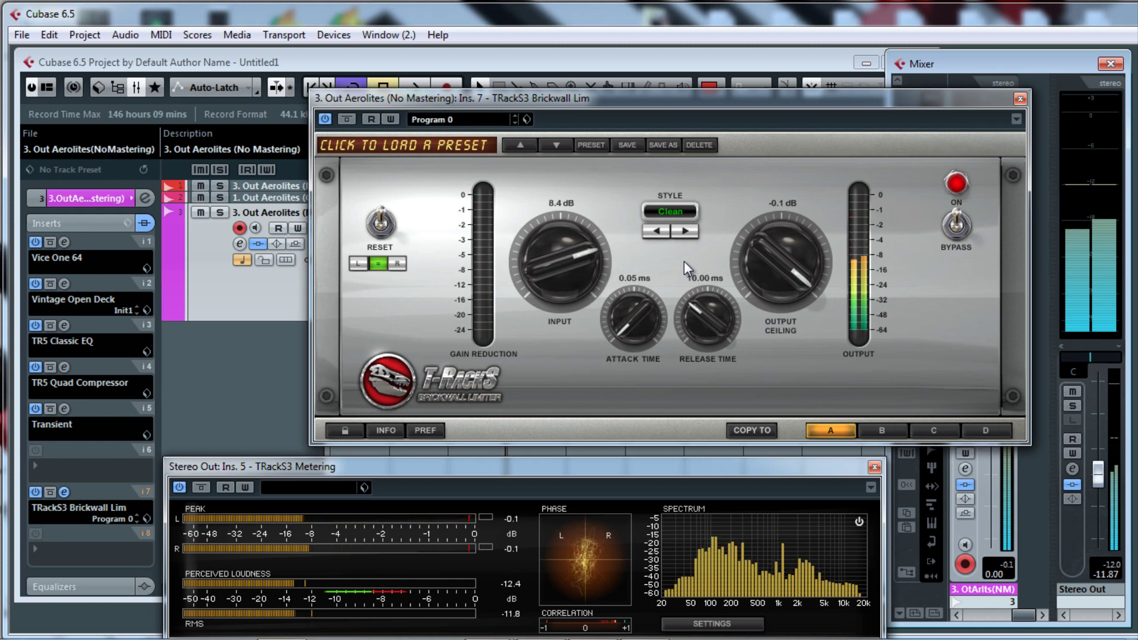
# Compare the playing track with all its inserts bypassed and active, raising the Stereo Out fader to -6.48 dB for the unprocessed sound.
pyautogui.moveTo(930, 102); pyautogui.dragTo(872, 98)
pyautogui.press('space')
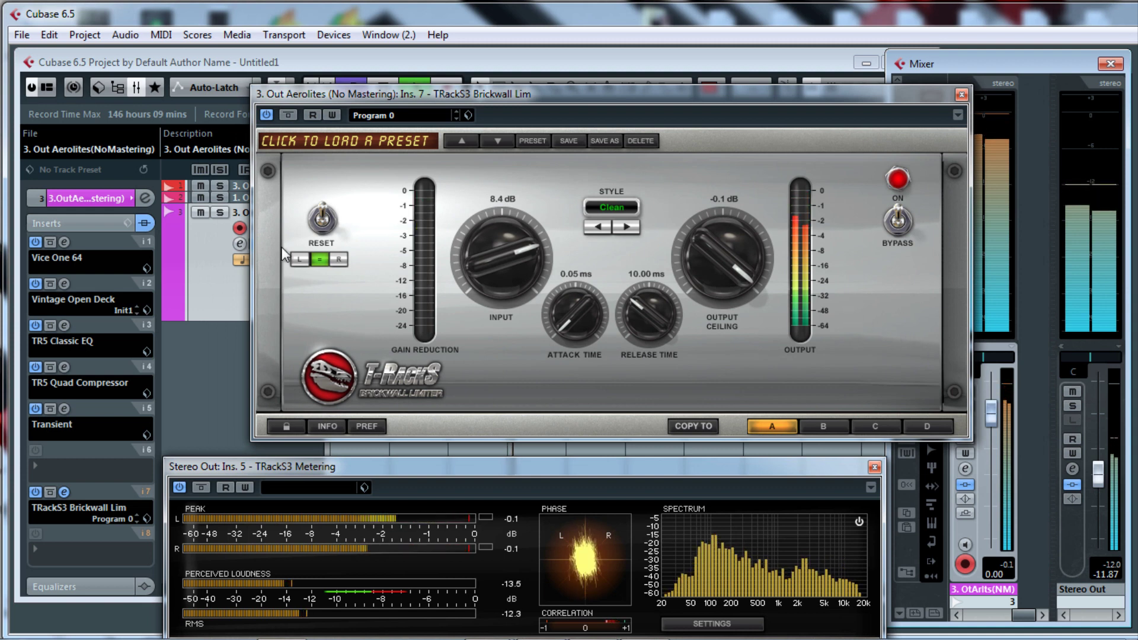
pyautogui.click(146, 225)
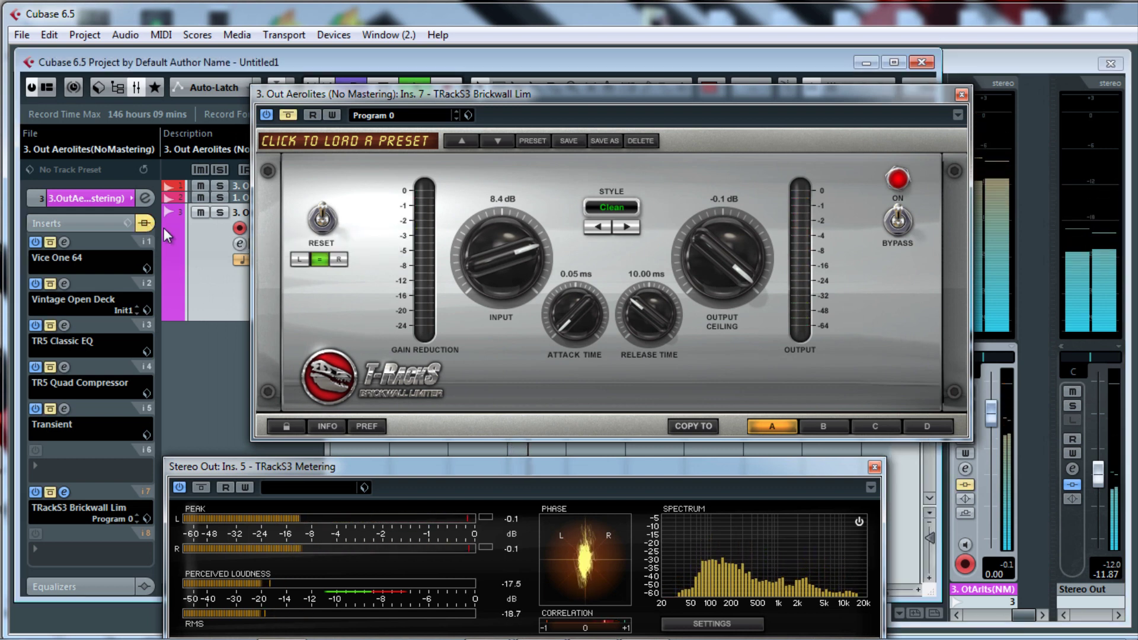
pyautogui.moveTo(1099, 474); pyautogui.dragTo(1096, 451)
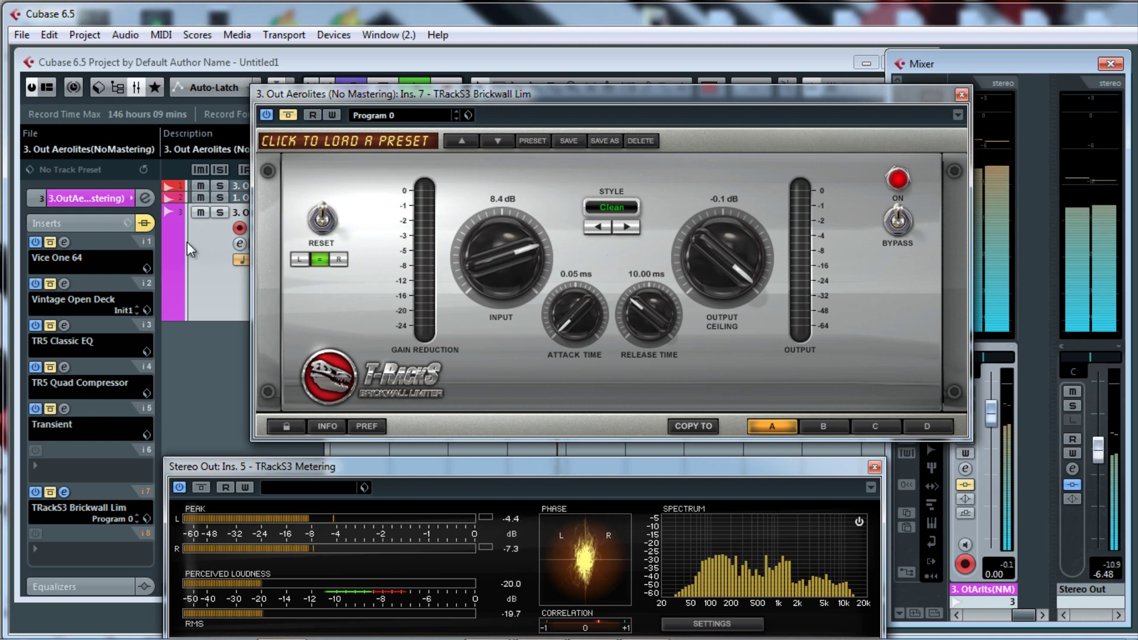
pyautogui.click(149, 224)
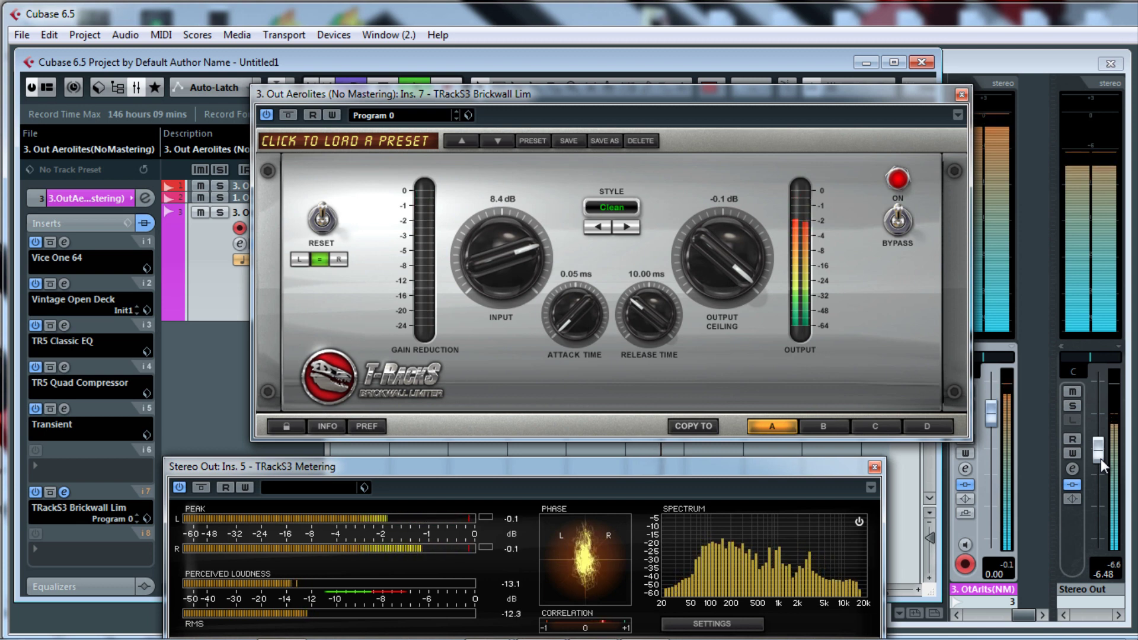
# Lower the Stereo Out fader to -8.22 dB, stop playback, and close the Brickwall Limiter.
pyautogui.moveTo(1100, 447); pyautogui.dragTo(1098, 457)
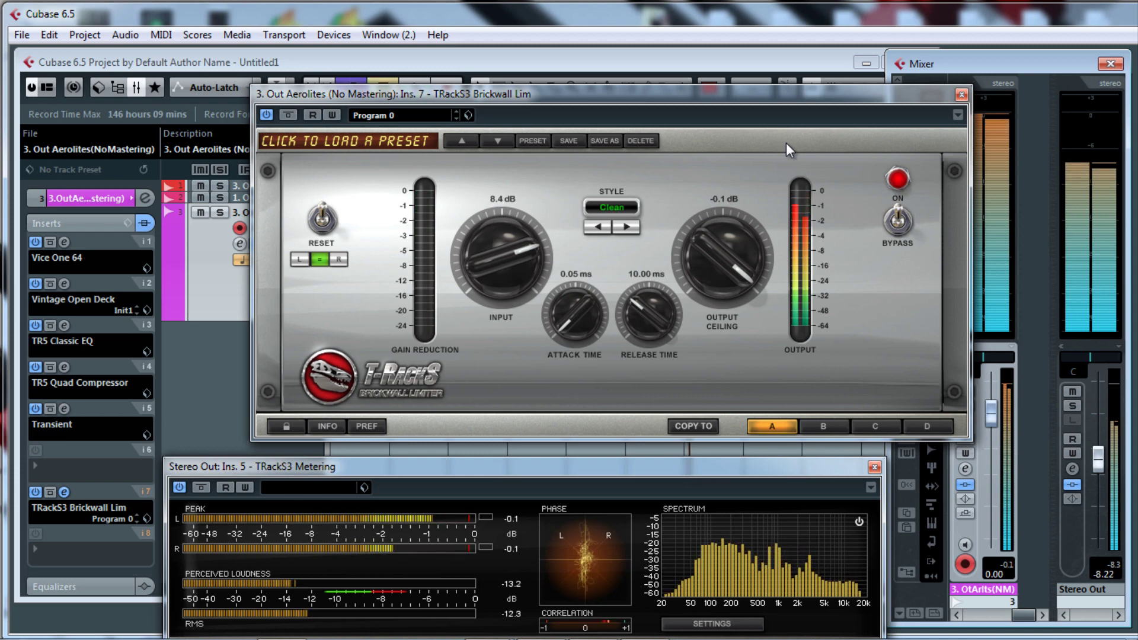
pyautogui.moveTo(756, 95); pyautogui.dragTo(721, 110)
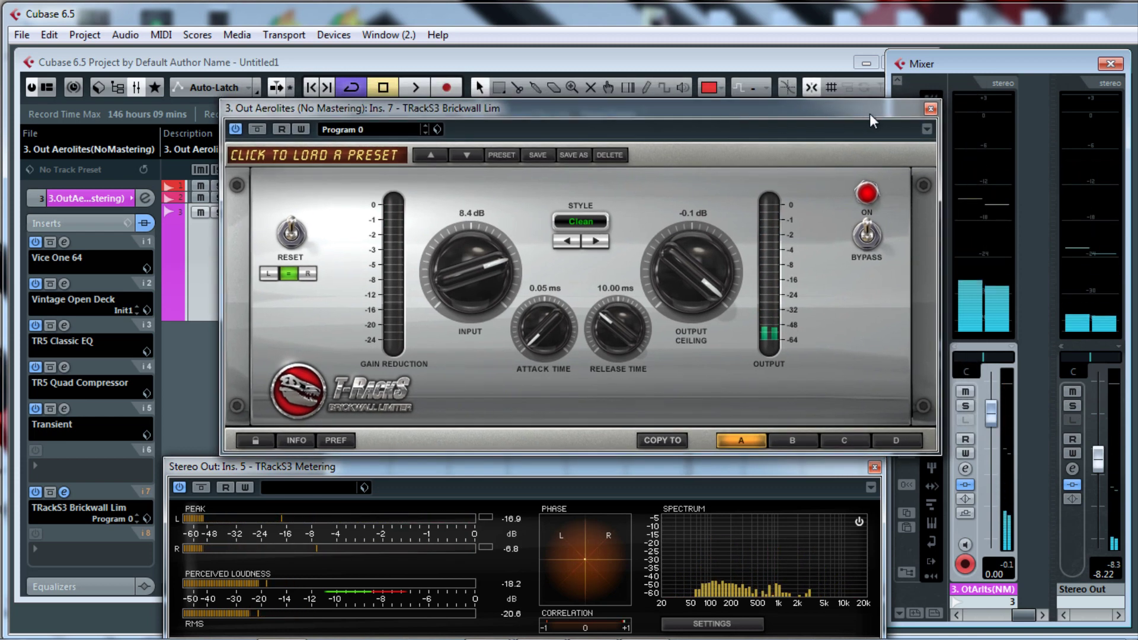
pyautogui.click(930, 109)
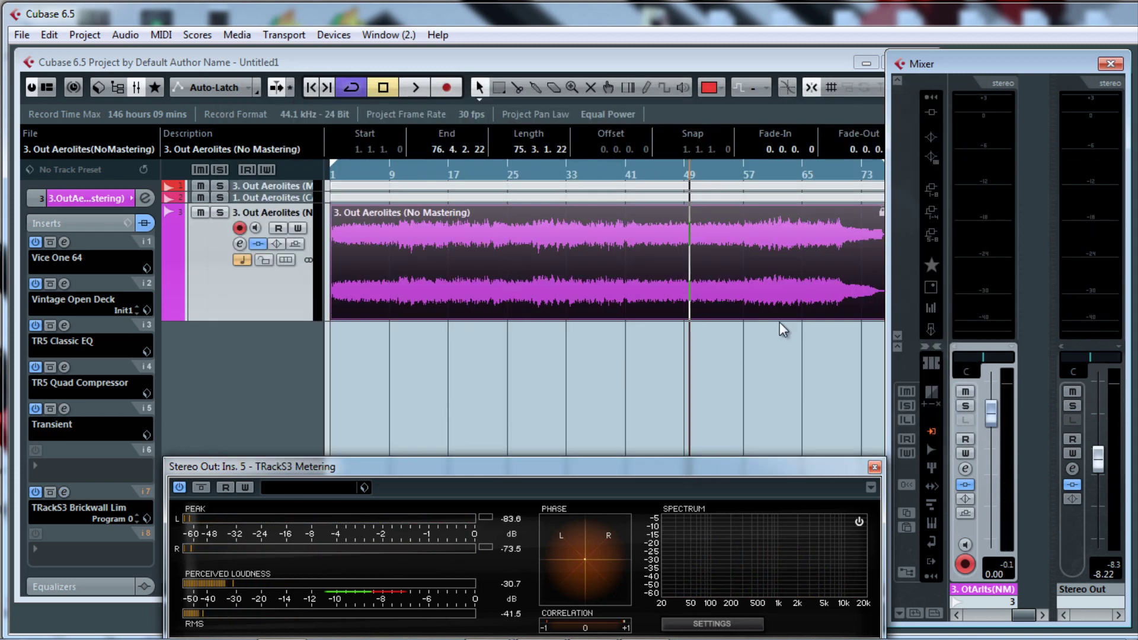
# Shift the metering window slightly, then enlarge the Mastering and CADENA DE MASTERIZACION BASICA tracks to show their controls and waveforms.
pyautogui.moveTo(594, 467); pyautogui.dragTo(585, 464)
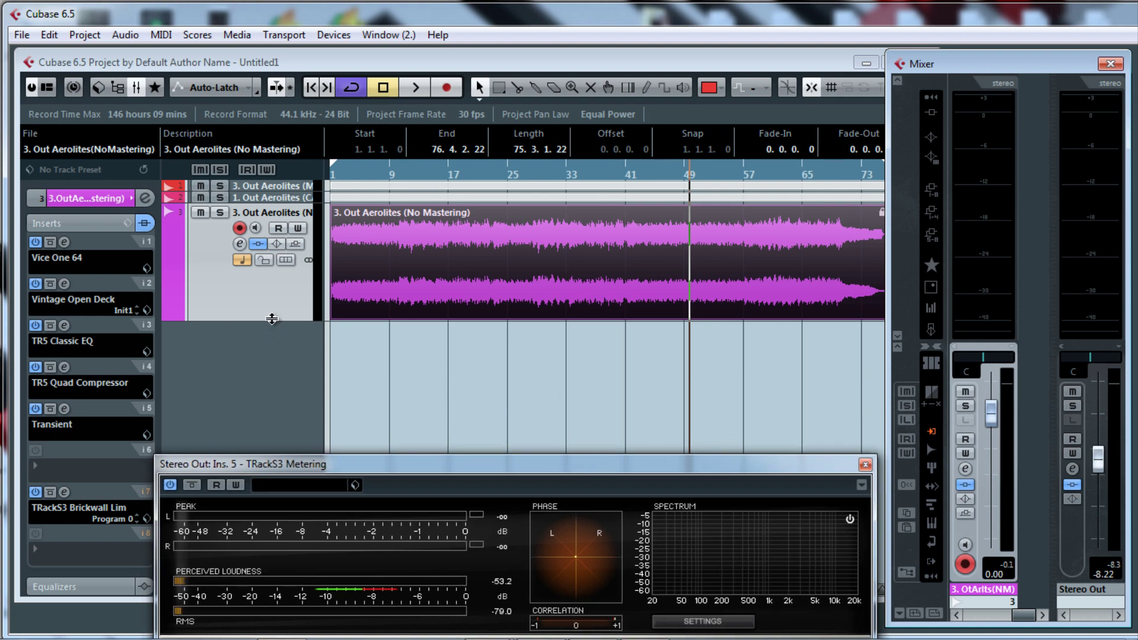
pyautogui.click(272, 319)
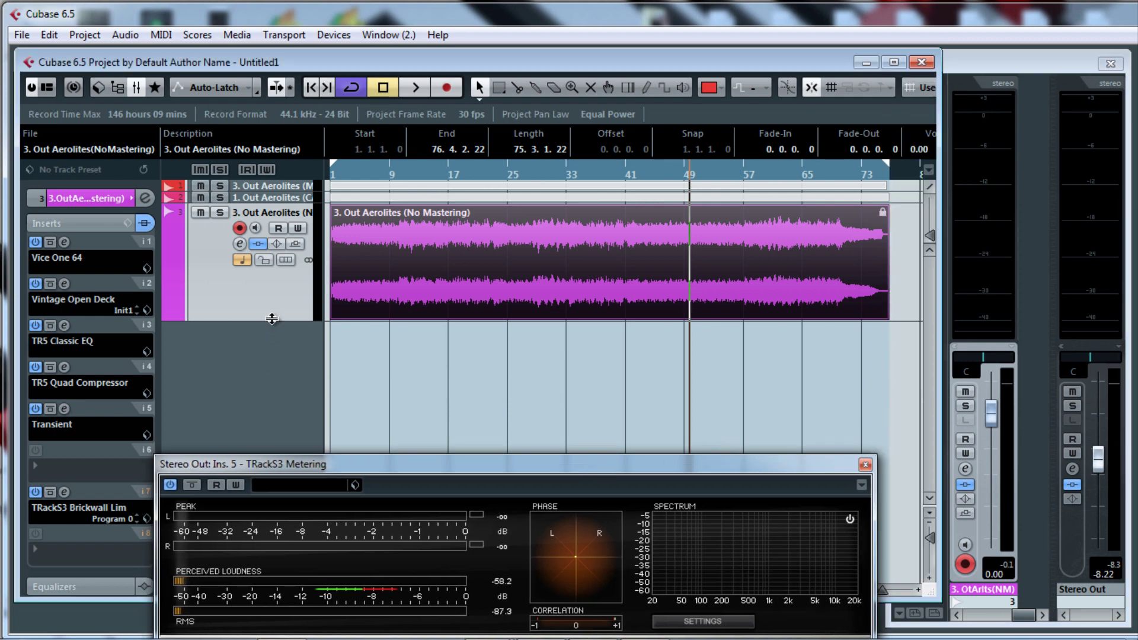
pyautogui.click(288, 198)
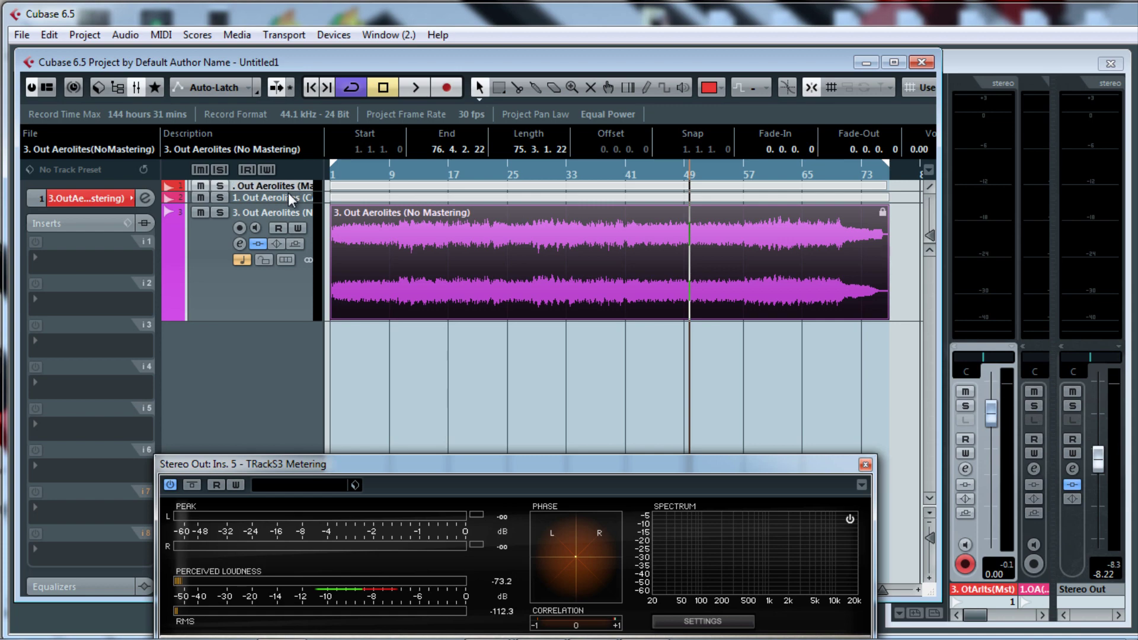
pyautogui.click(288, 196)
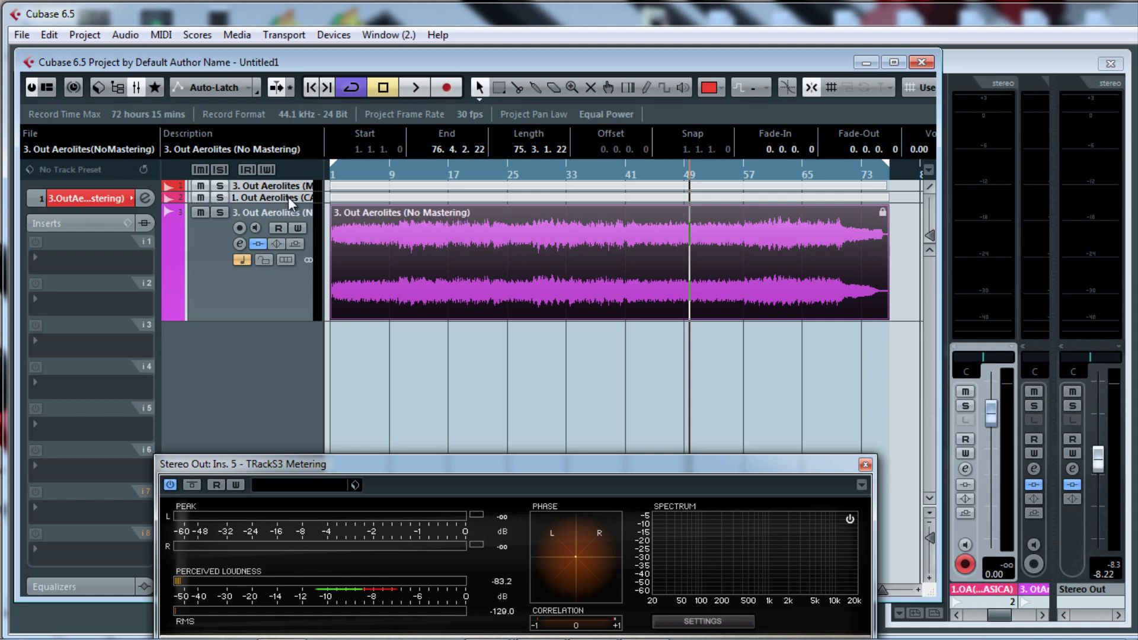
pyautogui.moveTo(288, 200); pyautogui.dragTo(285, 257)
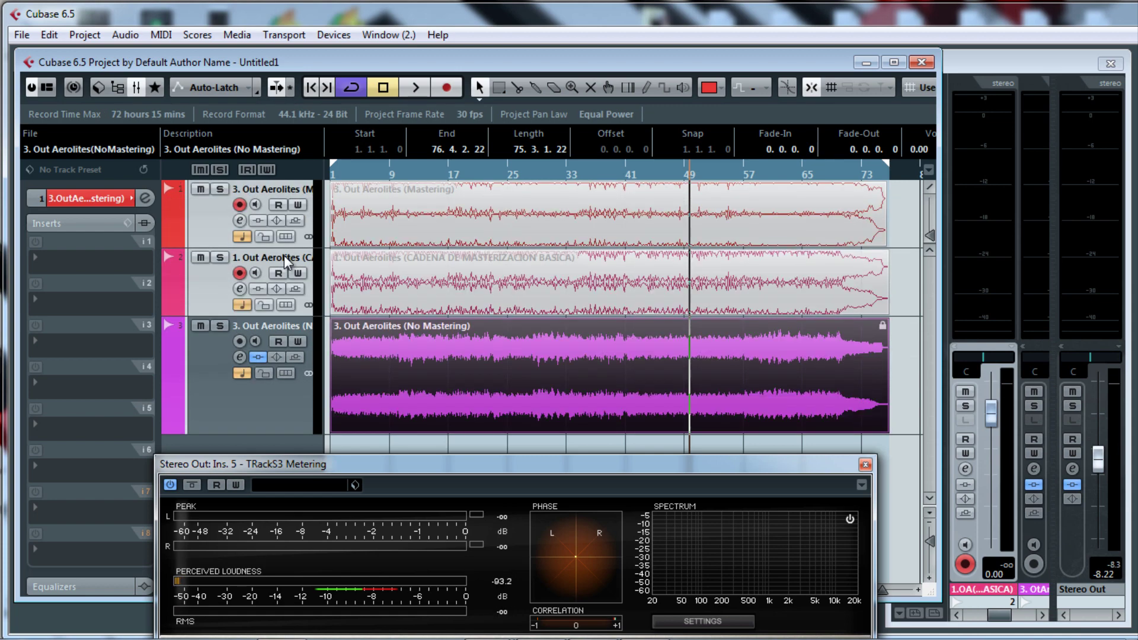
# Use the Mute tool to unmute the CADENA DE MASTERIZACION BASICA event and mute the No Mastering event.
pyautogui.click(566, 270)
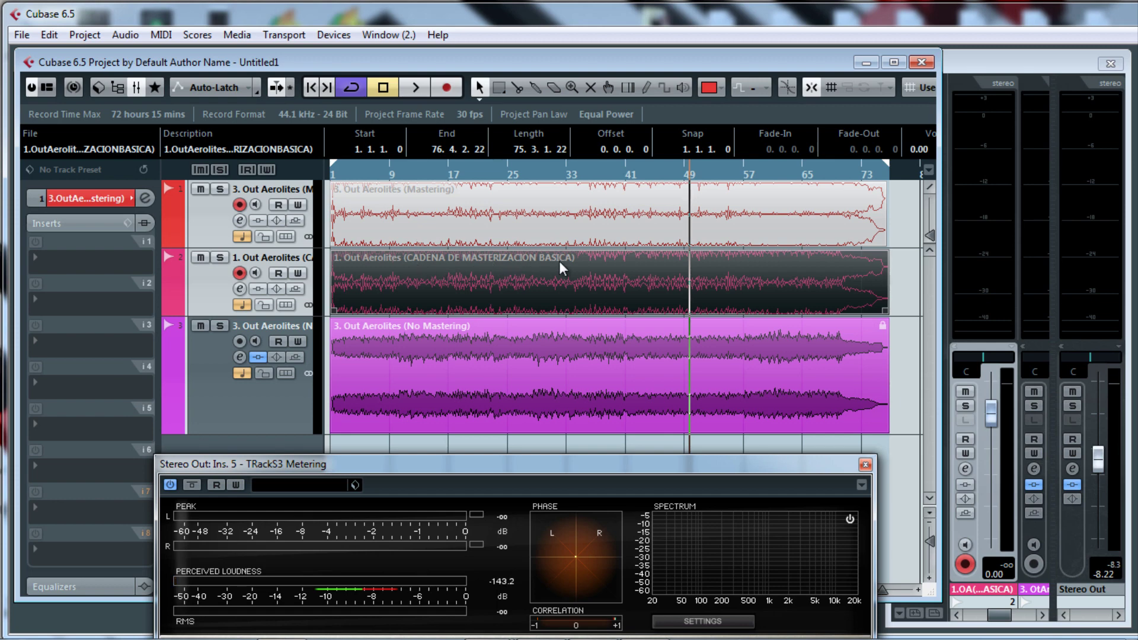
pyautogui.click(492, 343)
pyautogui.rightClick(588, 283)
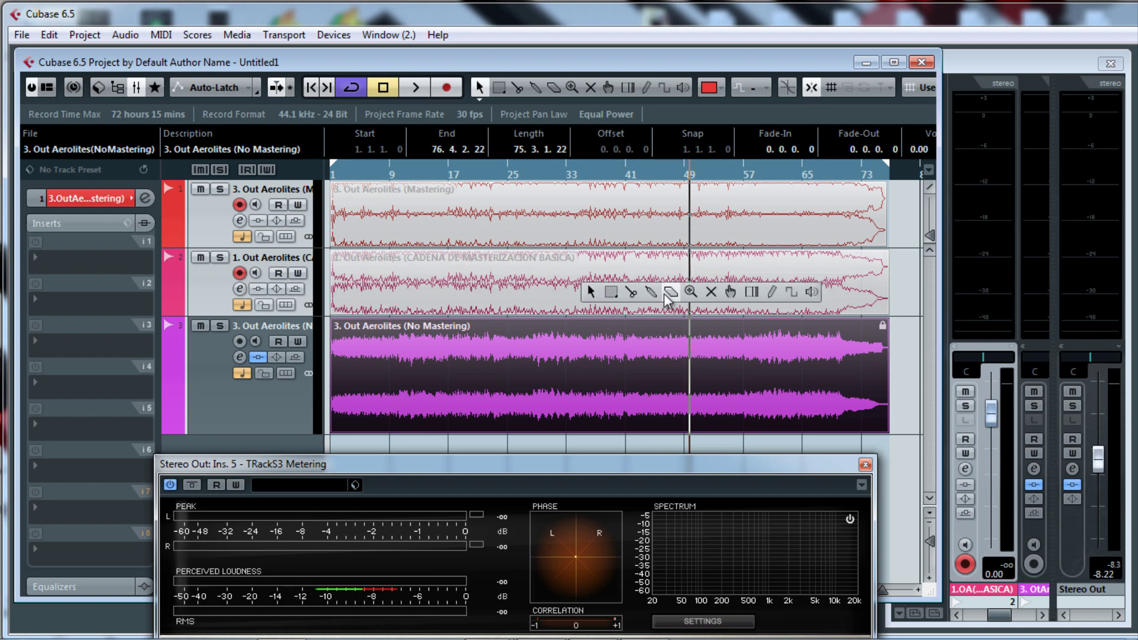
pyautogui.click(702, 295)
pyautogui.click(576, 274)
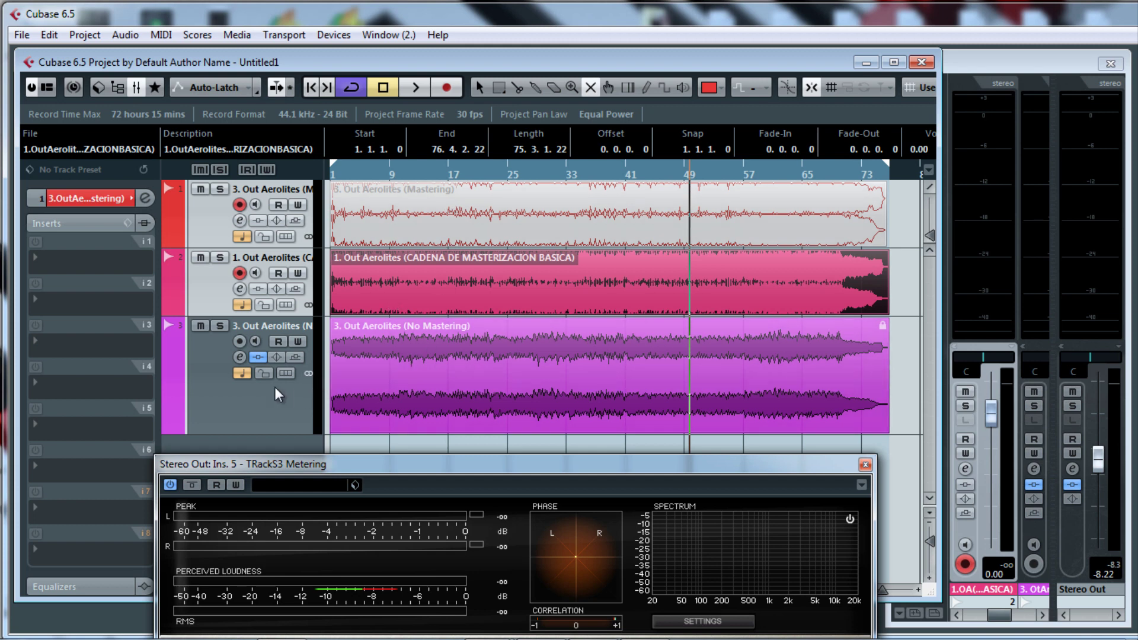
pyautogui.click(368, 380)
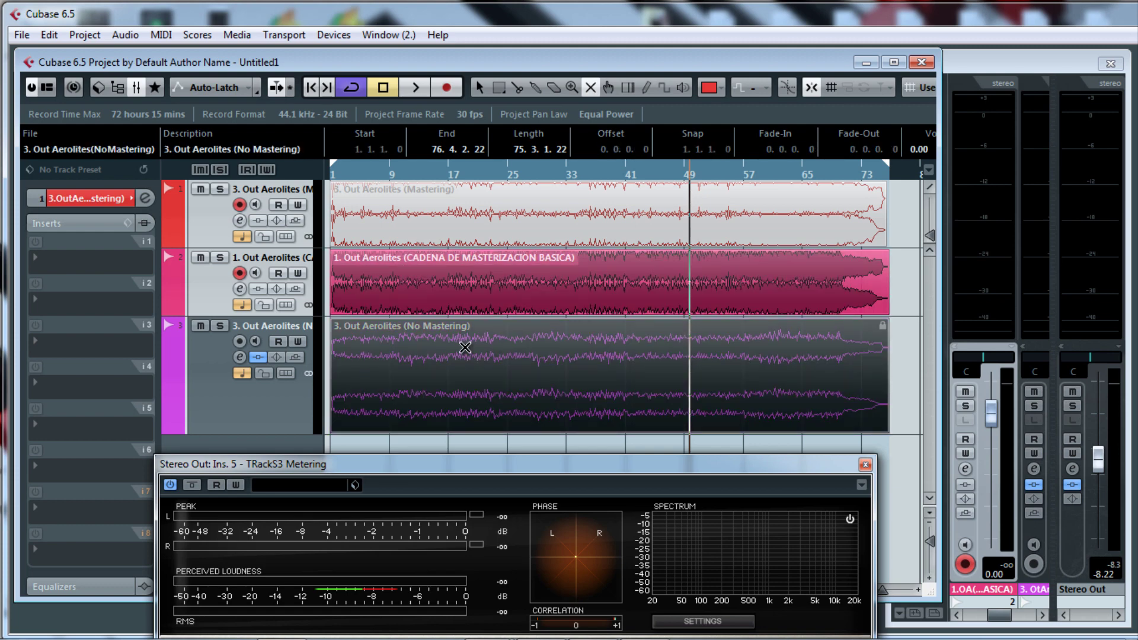
# Play from bar 49 and compare the CADENA DE MASTERIZACION BASICA event with the No Mastering event by swapping their mutes.
pyautogui.press('space')
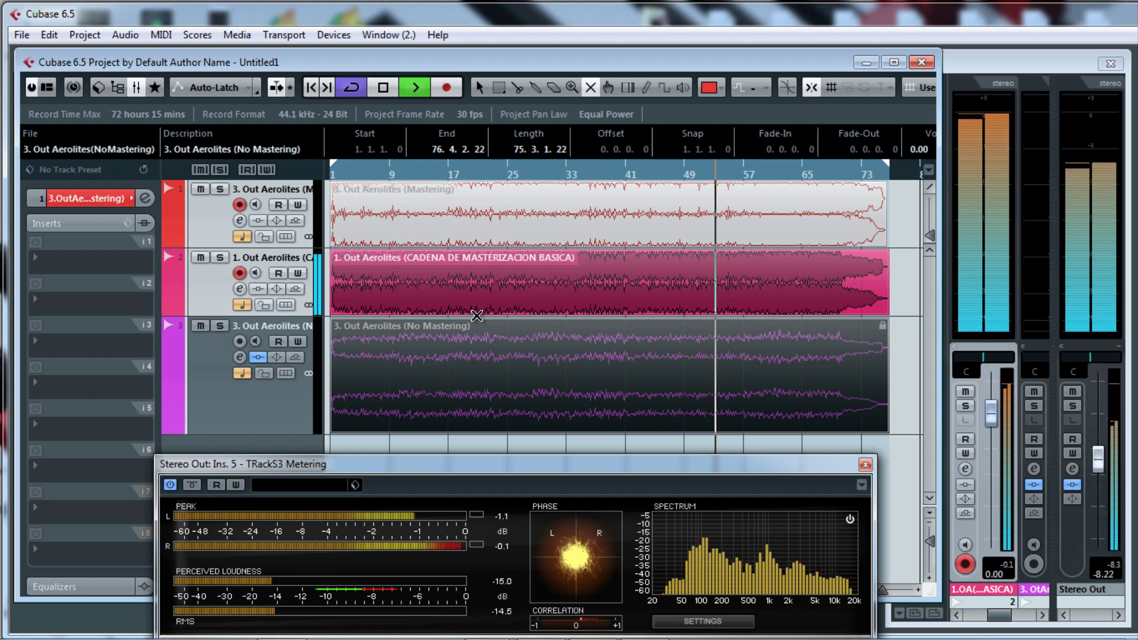
pyautogui.click(499, 297)
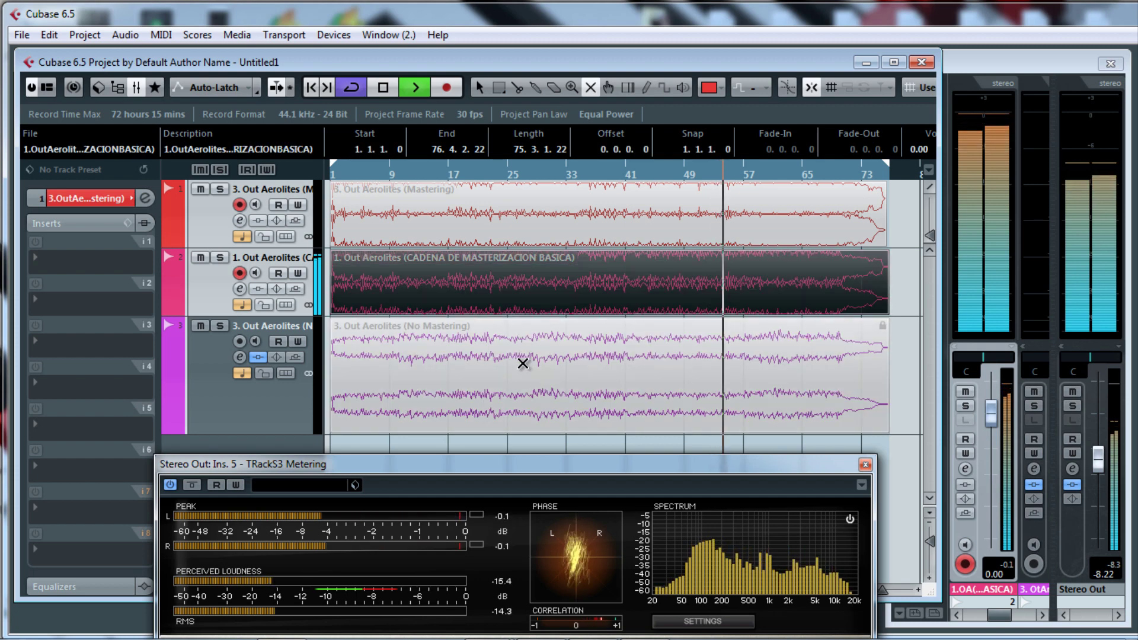
pyautogui.click(522, 364)
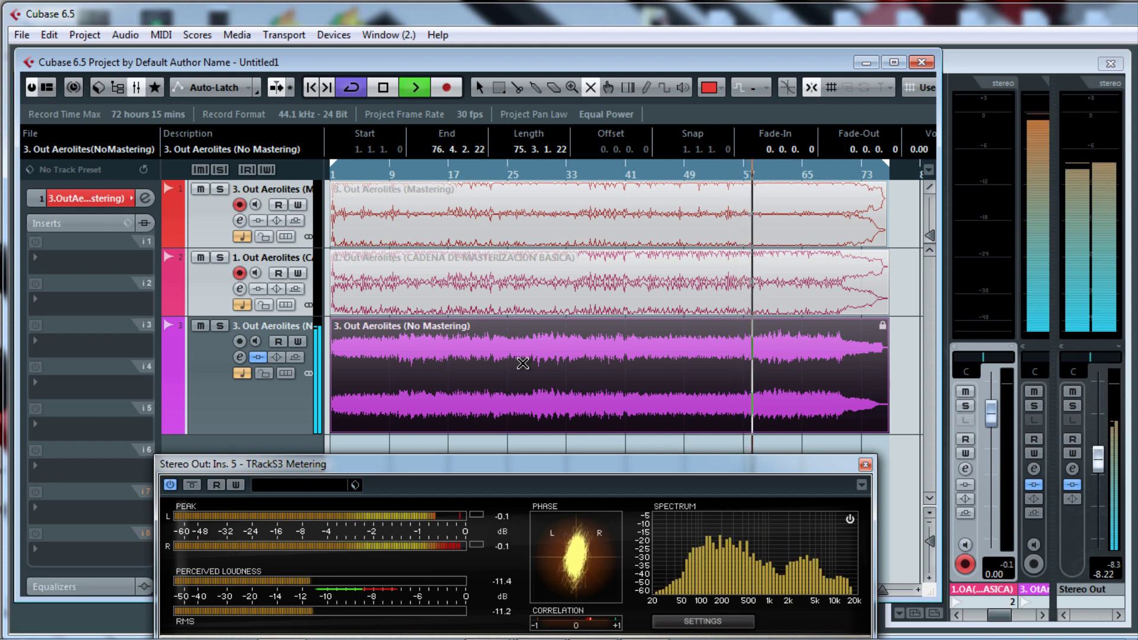
pyautogui.press('space')
# Make the CADENA DE MASTERIZACION BASICA event audible instead of No Mastering and measure its loudness with a freshly reset SLM 128 meter.
pyautogui.click(465, 297)
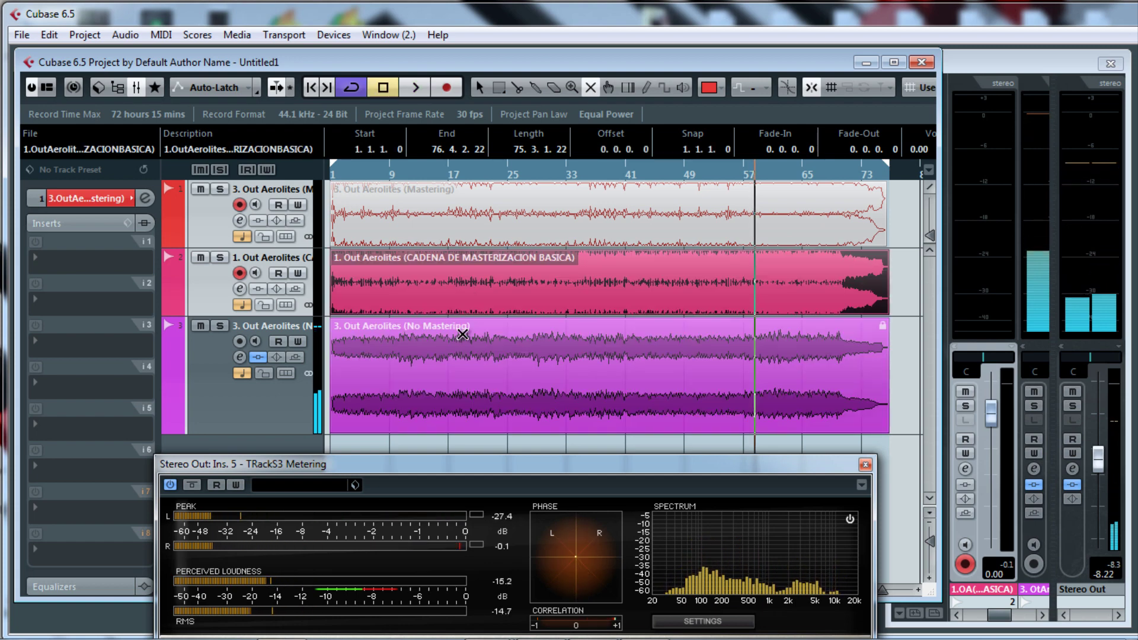
pyautogui.click(399, 368)
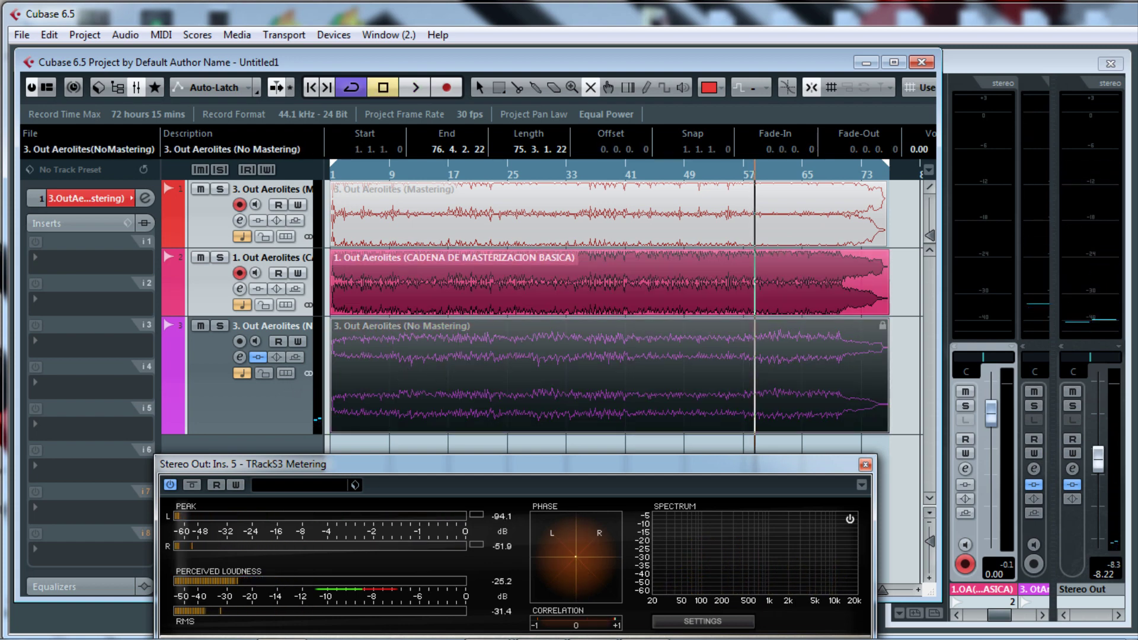
pyautogui.moveTo(584, 155); pyautogui.dragTo(623, 176)
pyautogui.press('space')
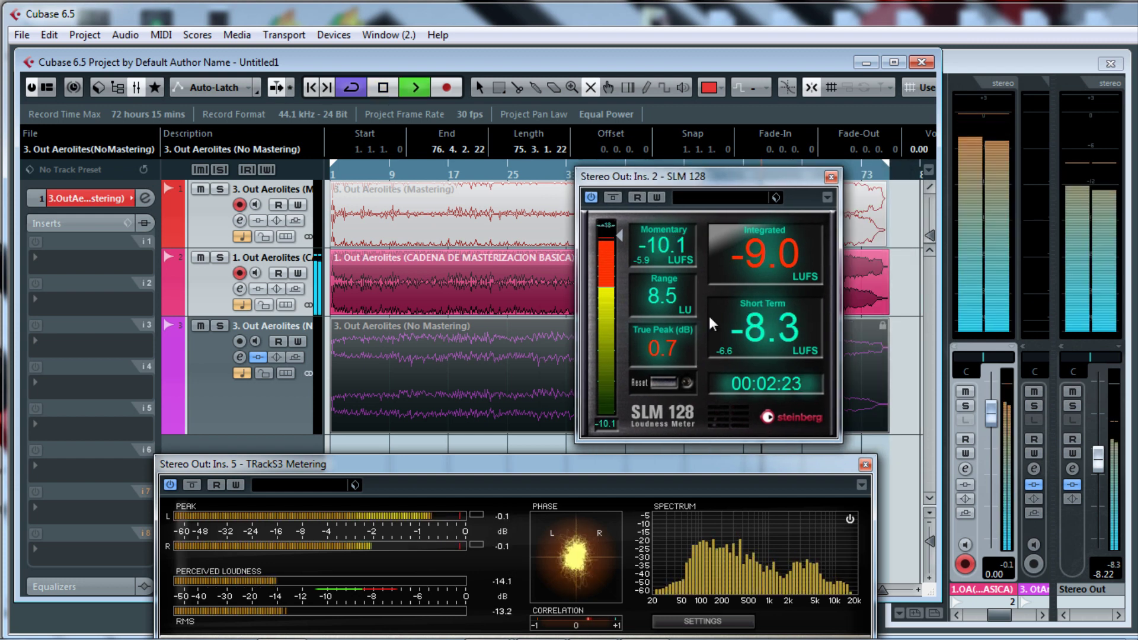
pyautogui.click(665, 383)
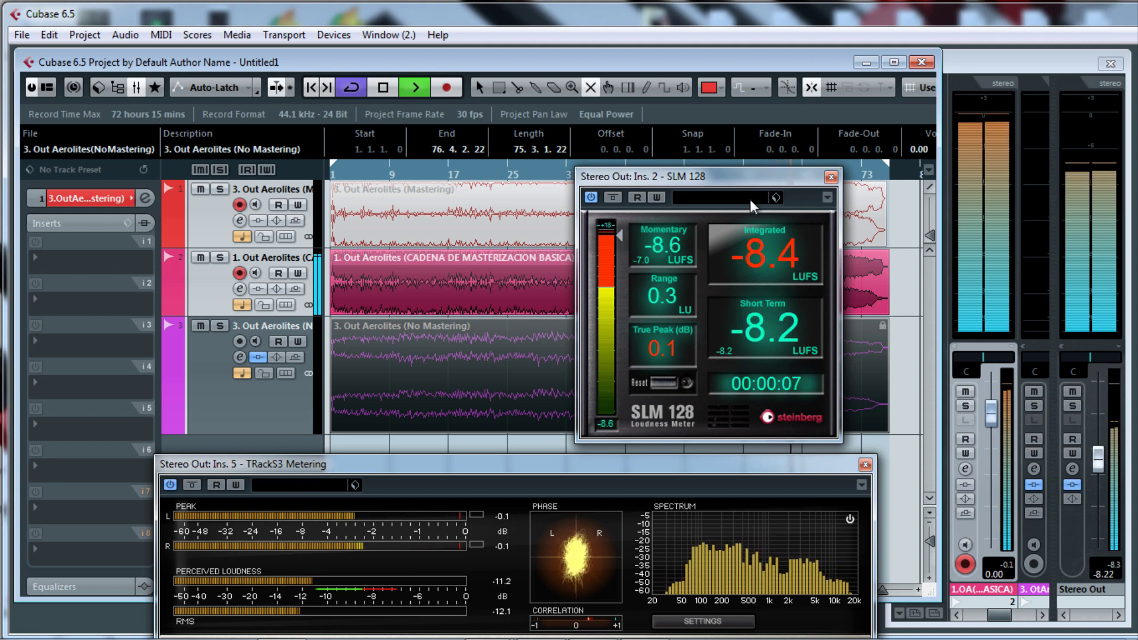
pyautogui.moveTo(745, 179); pyautogui.dragTo(202, 141)
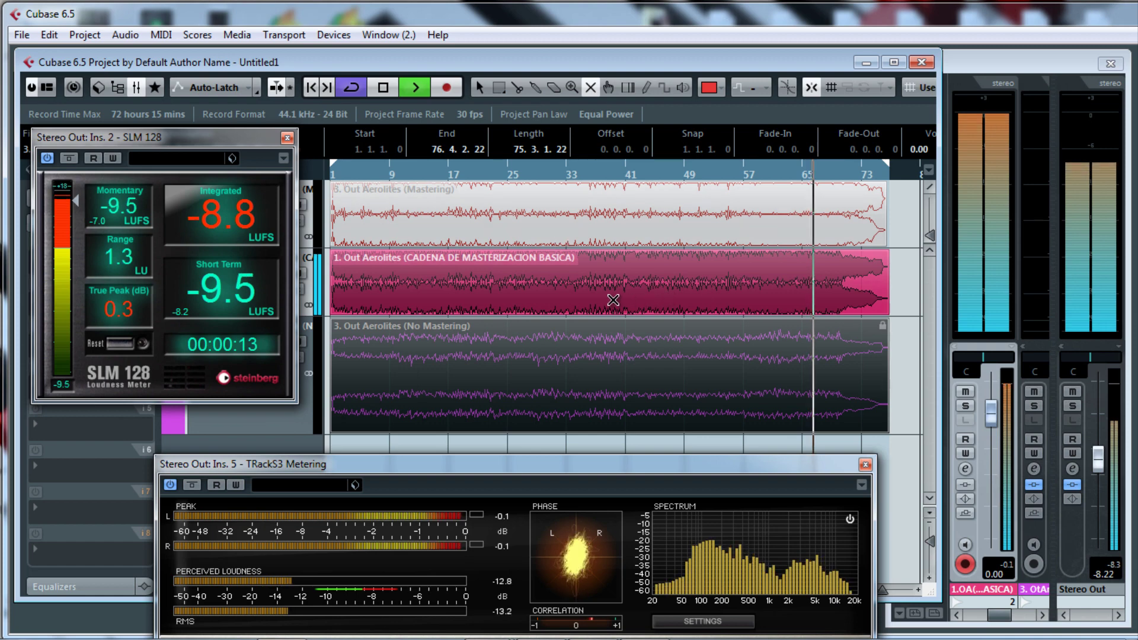
pyautogui.press('space')
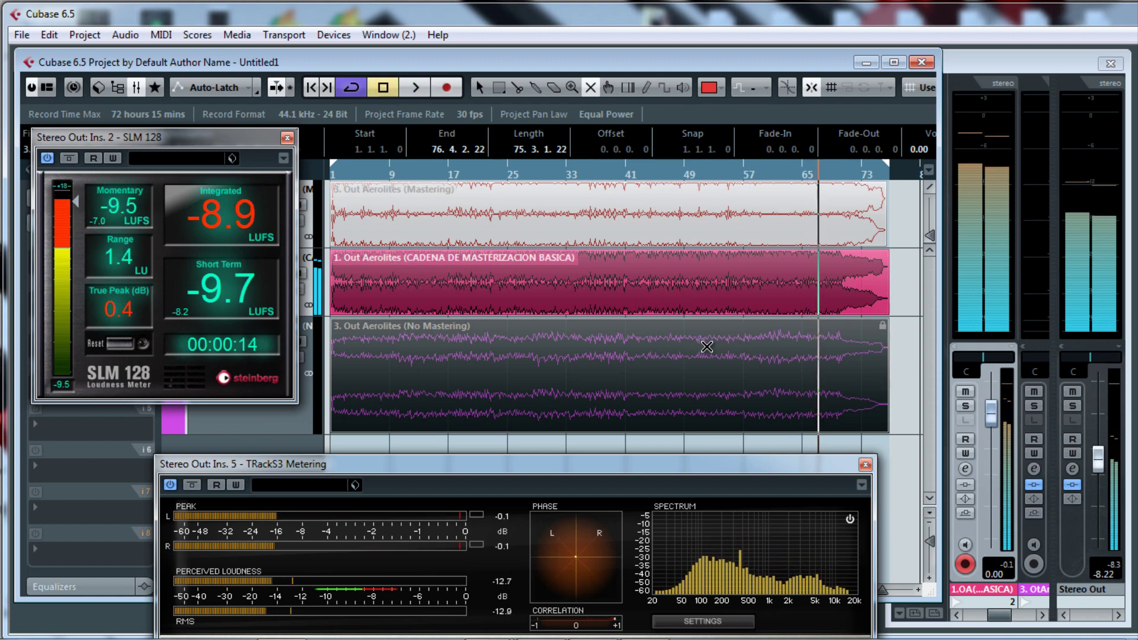
# Mute the CADENA DE MASTERIZACION BASICA event, unmute No Mastering, and play it from about bar 57 with the SLM 128 reset.
pyautogui.click(698, 350)
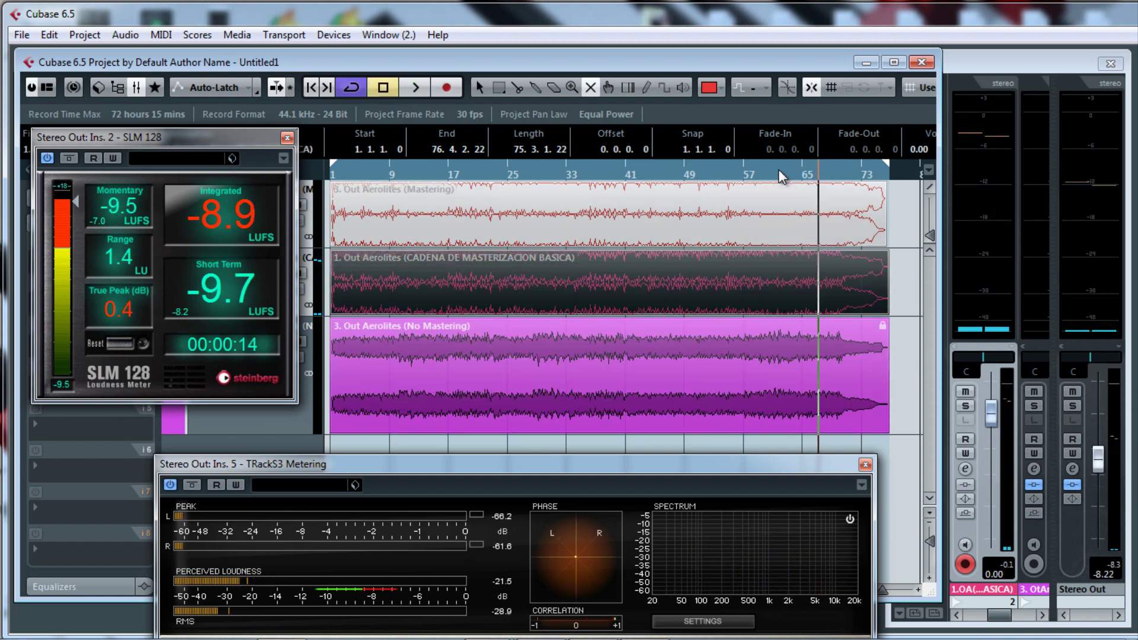
pyautogui.click(779, 173)
pyautogui.moveTo(767, 170); pyautogui.dragTo(745, 172)
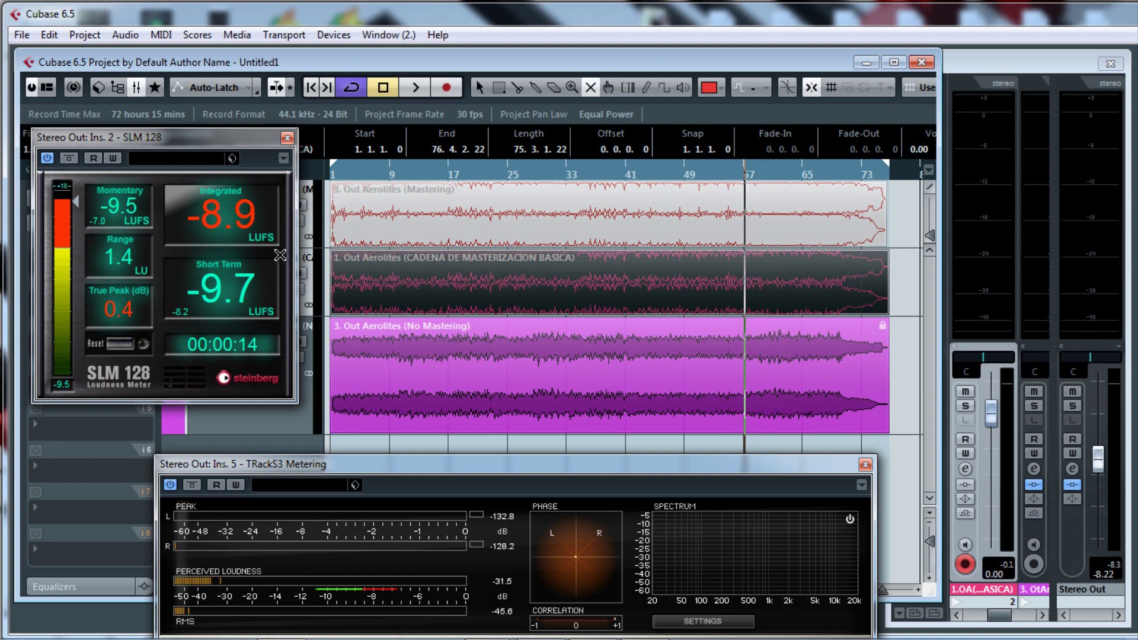
pyautogui.click(121, 344)
pyautogui.press('space')
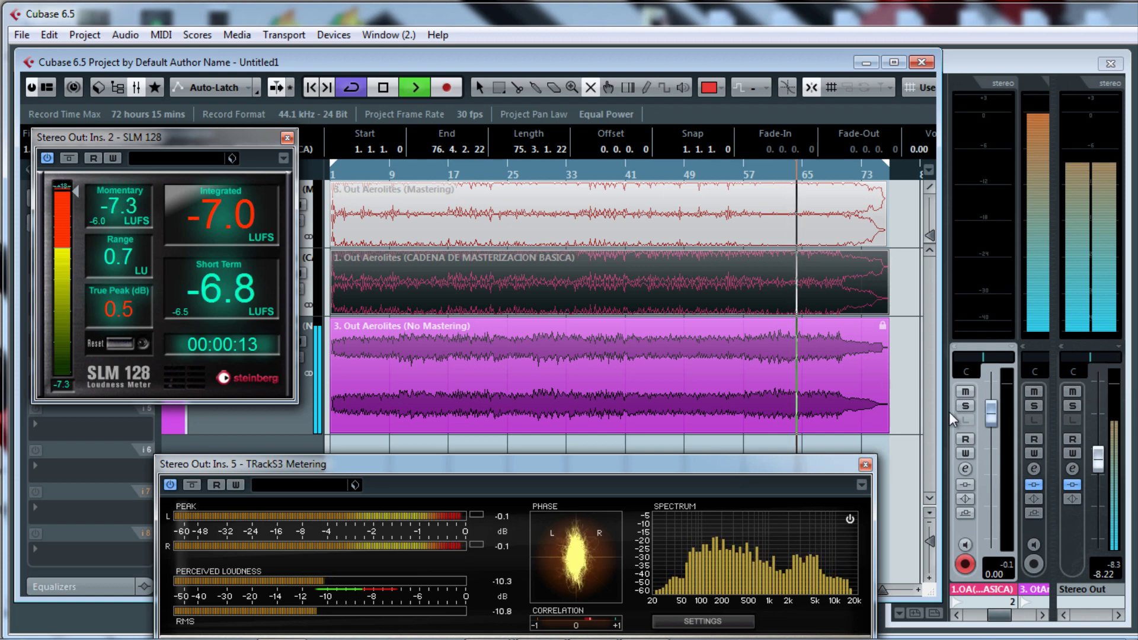
# Set the No Mastering track's Brickwall Limiter input to 8.2 dB and close the limiter.
pyautogui.click(207, 422)
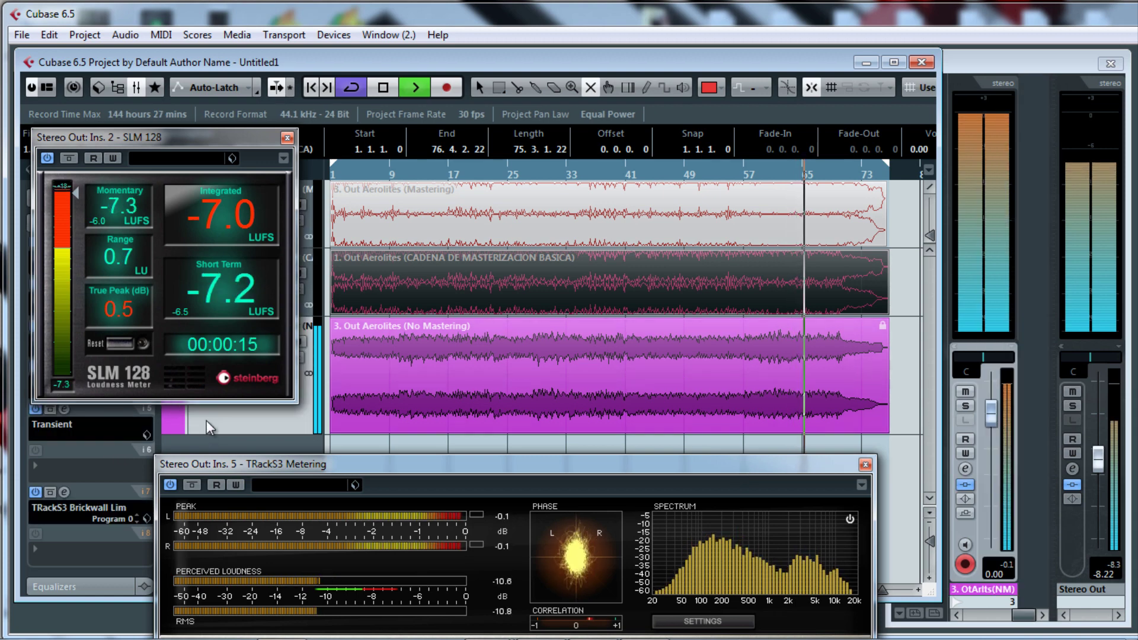
pyautogui.click(64, 492)
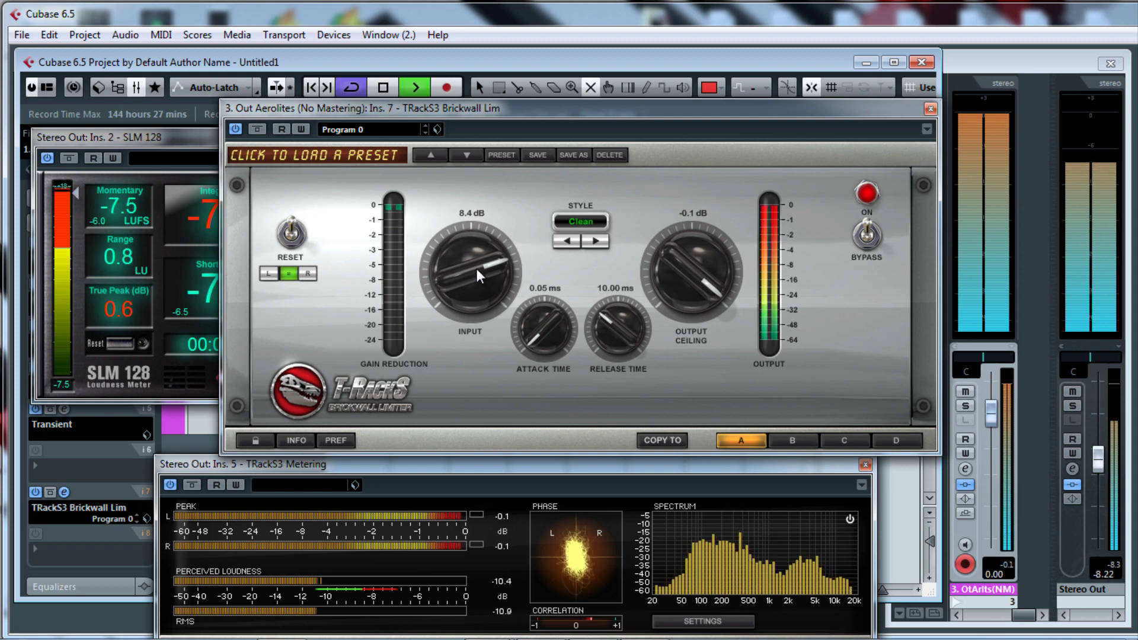
pyautogui.moveTo(476, 269); pyautogui.dragTo(471, 270)
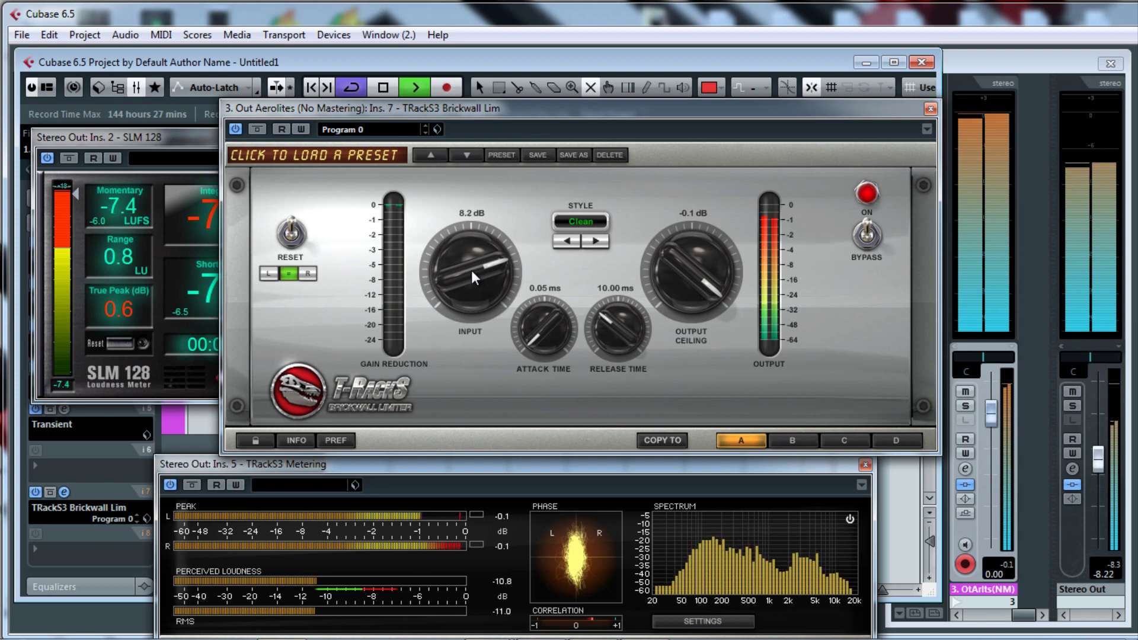
pyautogui.click(931, 108)
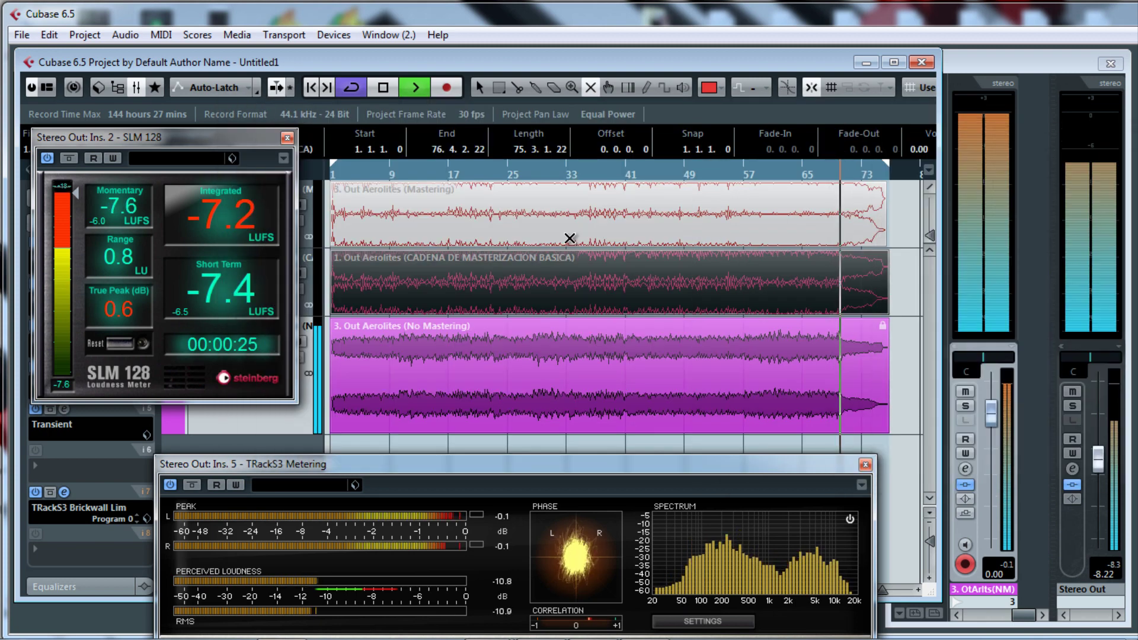
# Replay the No Mastering event from bar 57 with the SLM 128 reset to measure its loudness, then stop playback.
pyautogui.click(121, 340)
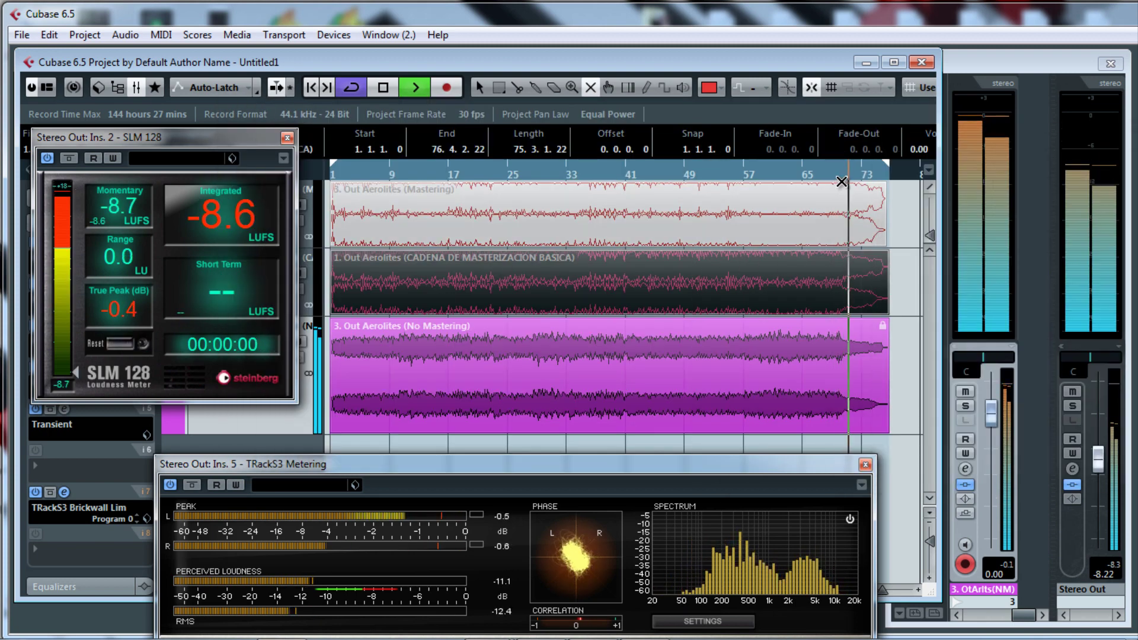
pyautogui.click(120, 342)
pyautogui.press('space')
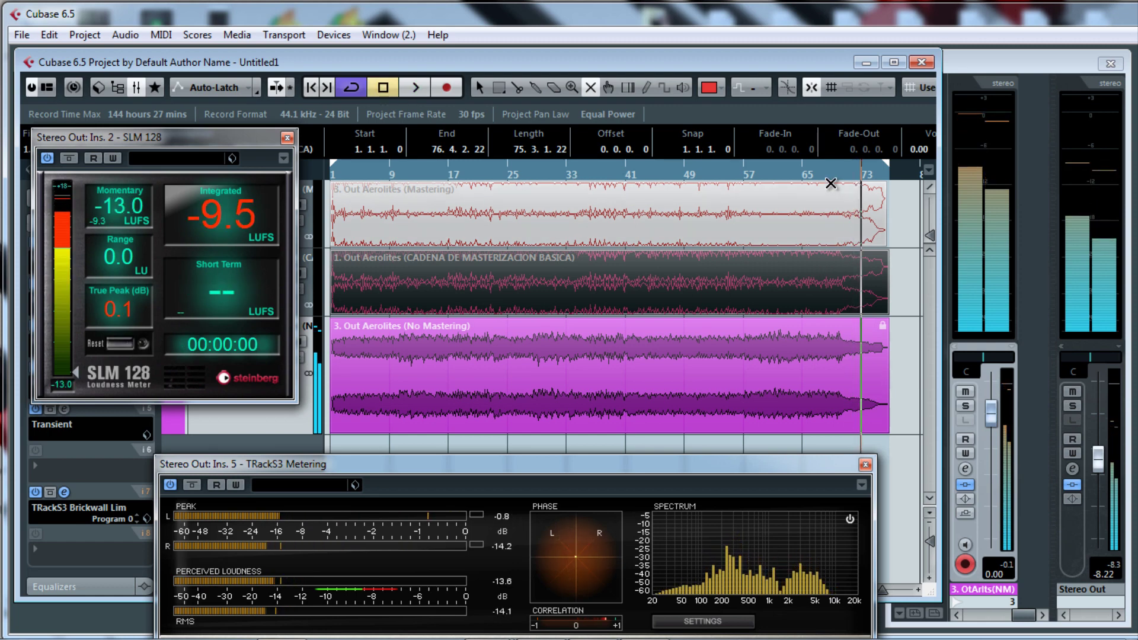
pyautogui.press('1')
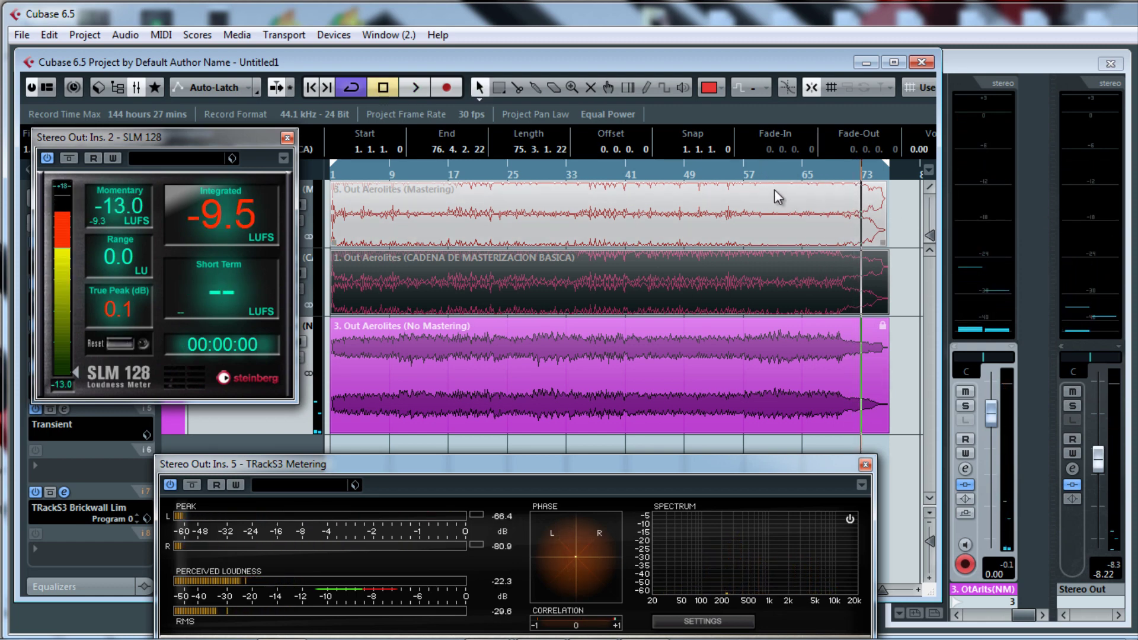
pyautogui.click(749, 175)
pyautogui.press('space')
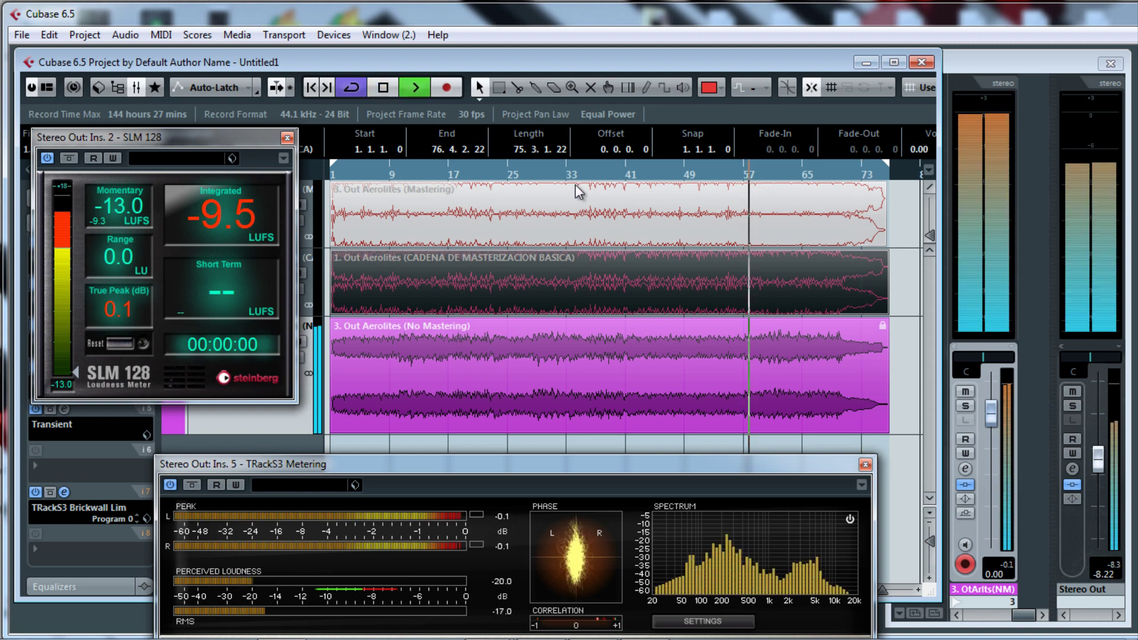
pyautogui.click(120, 344)
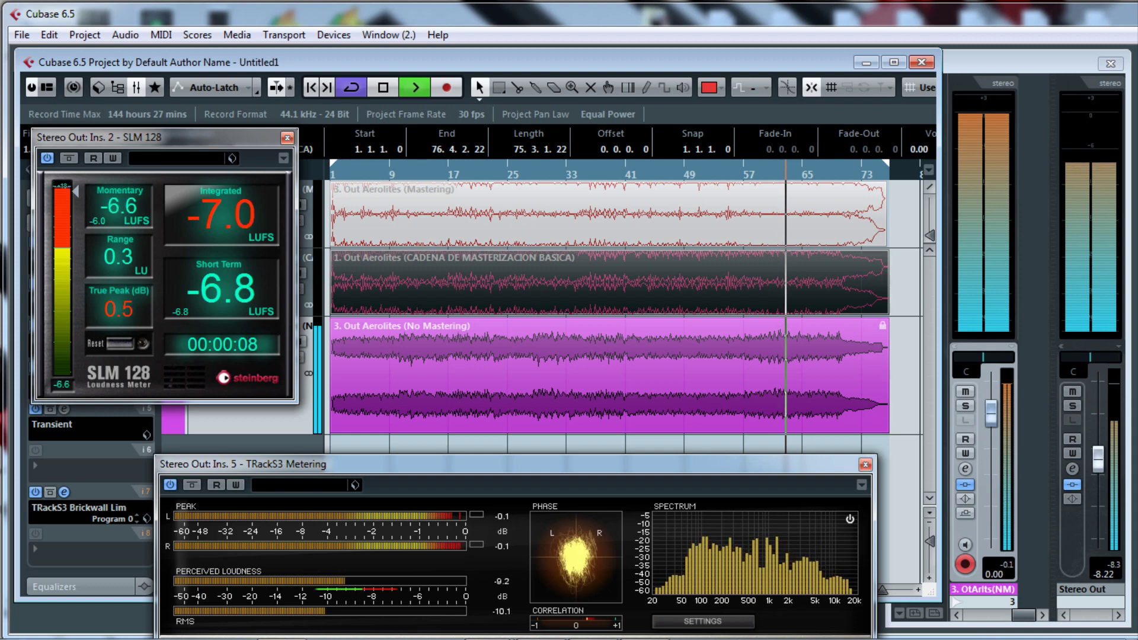
pyautogui.moveTo(1137, 141)
pyautogui.mouseDown()
pyautogui.moveTo(434, 141)
pyautogui.moveTo(1137, 140)
pyautogui.mouseUp()
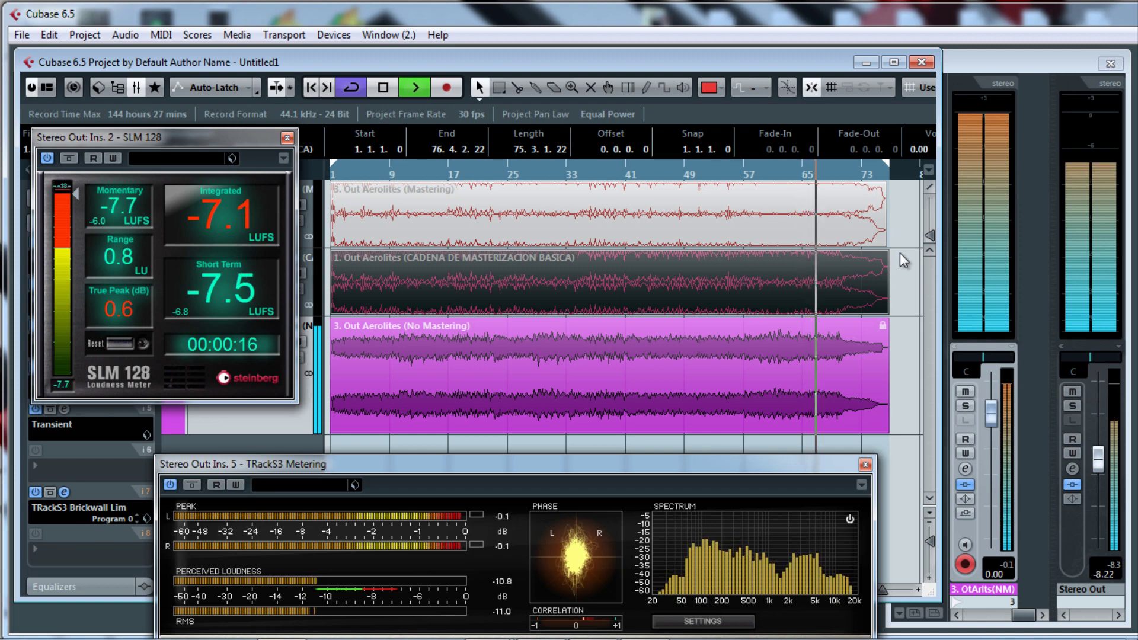
pyautogui.press('space')
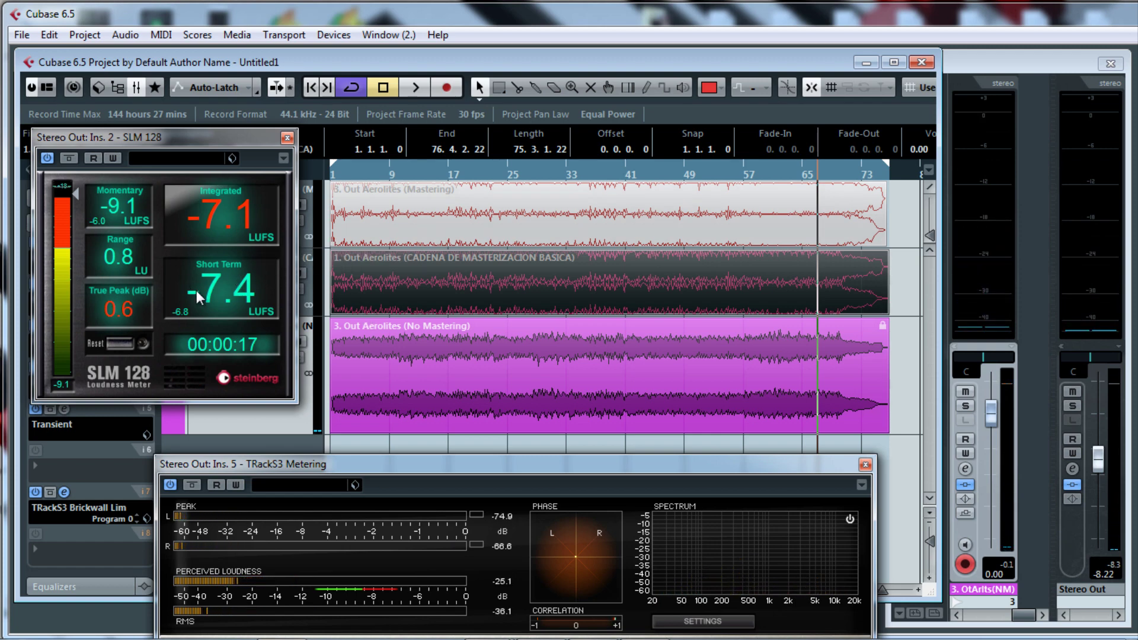
# Select the No Mastering event, play it from about bar 55, and reset the SLM 128 for another loudness measurement.
pyautogui.click(556, 386)
pyautogui.press('space')
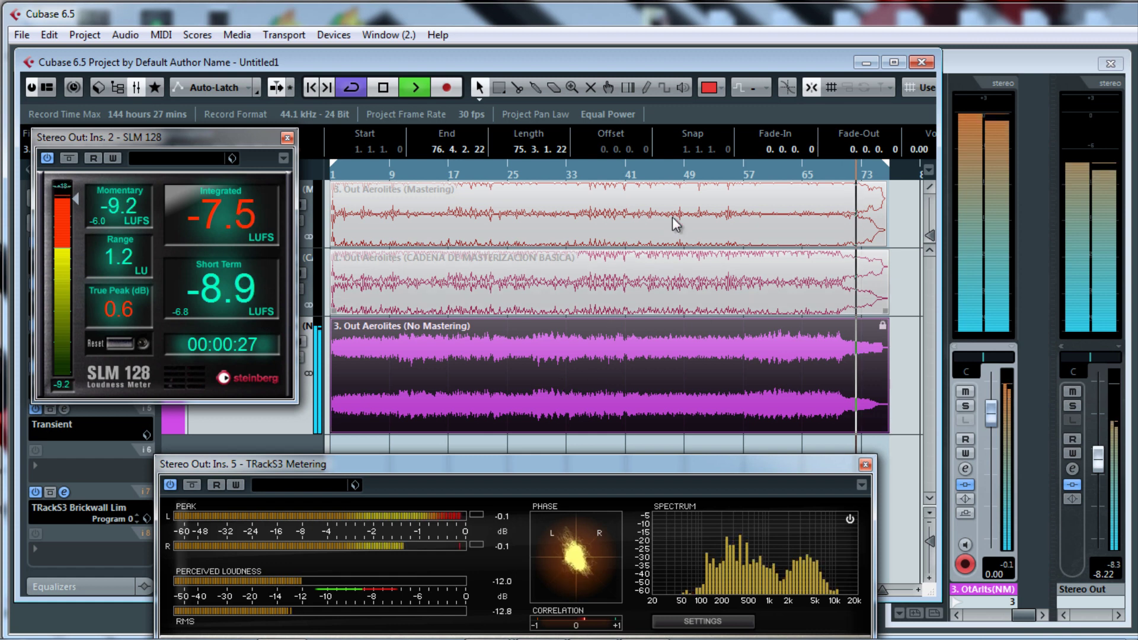
pyautogui.click(731, 169)
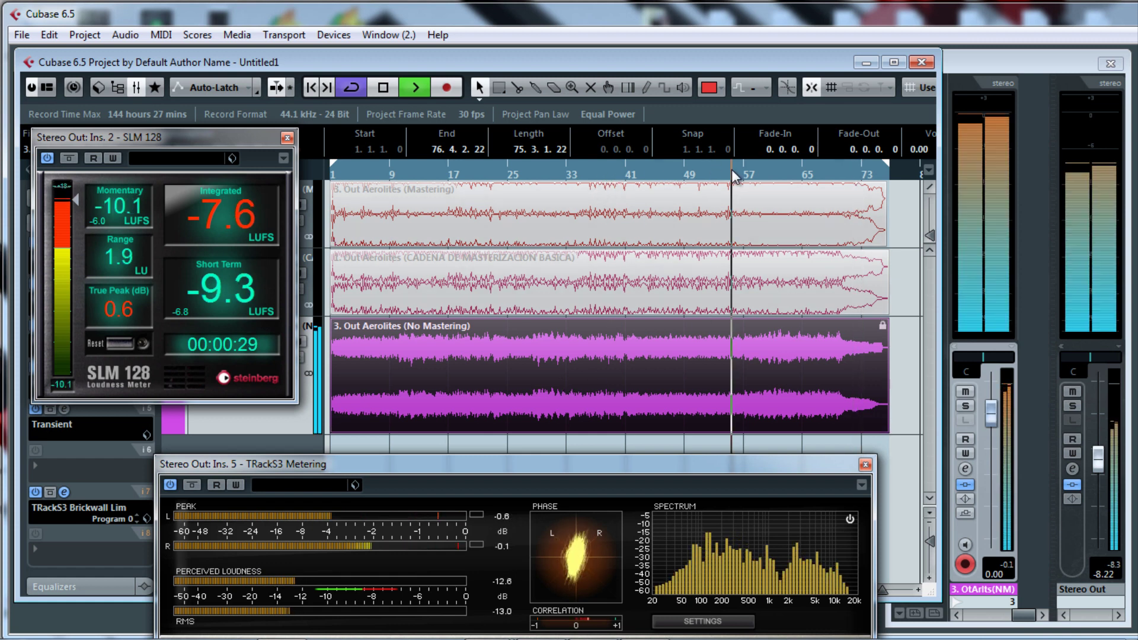
pyautogui.click(119, 339)
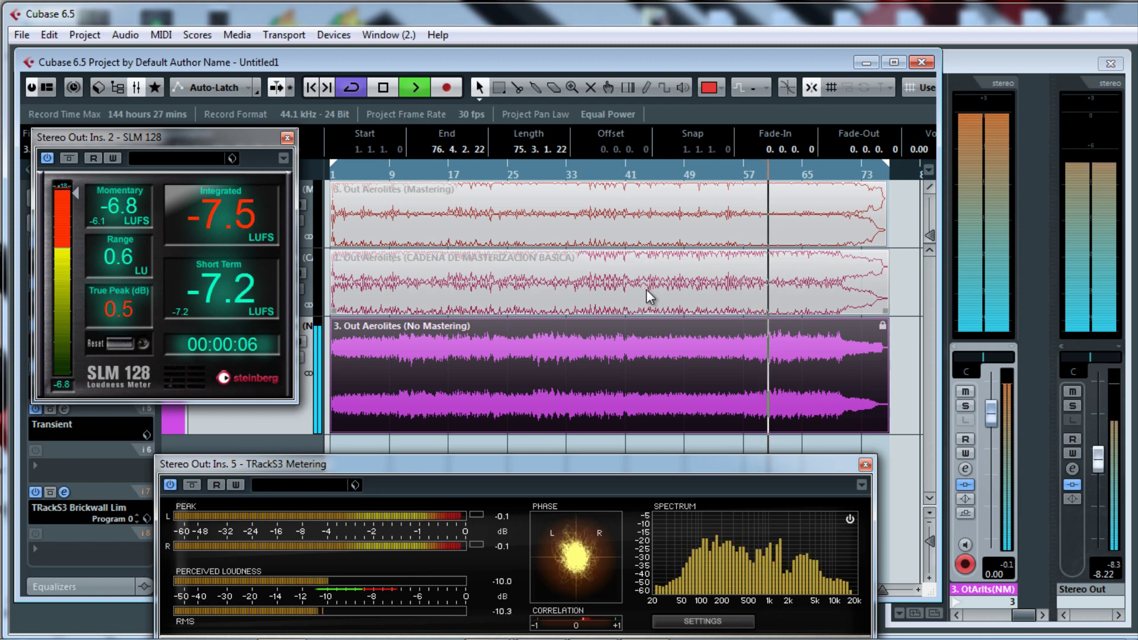
# Unmute the CADENA DE MASTERIZACION BASICA event, mute No Mastering, and measure its loudness from about bar 60 with the SLM 128 reset.
pyautogui.rightClick(663, 354)
pyautogui.click(774, 353)
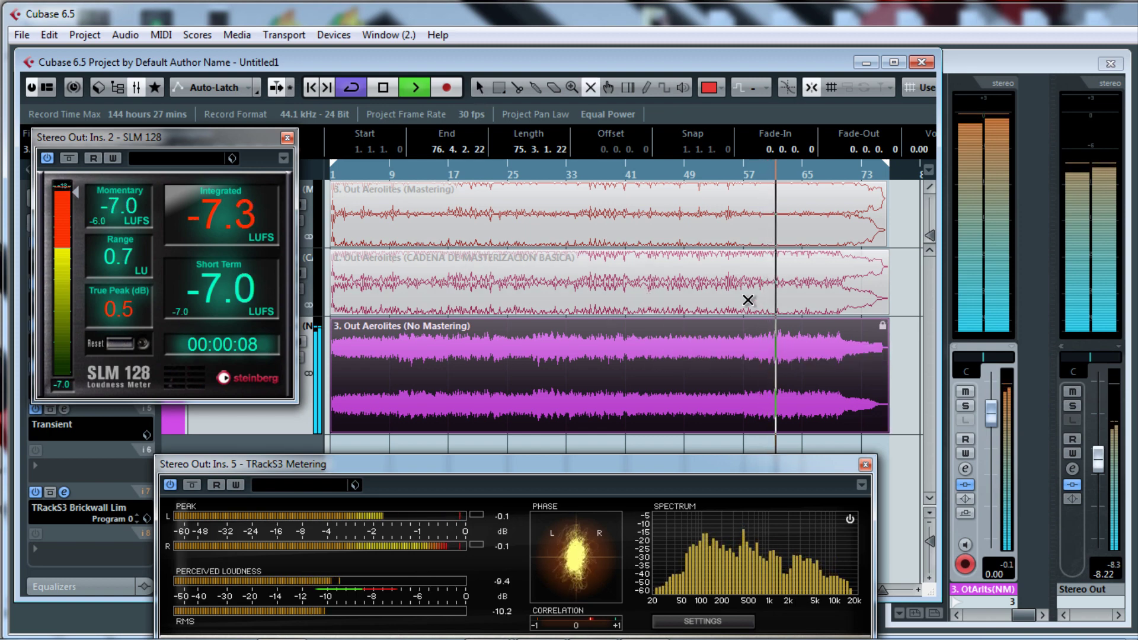
pyautogui.click(727, 283)
pyautogui.click(704, 361)
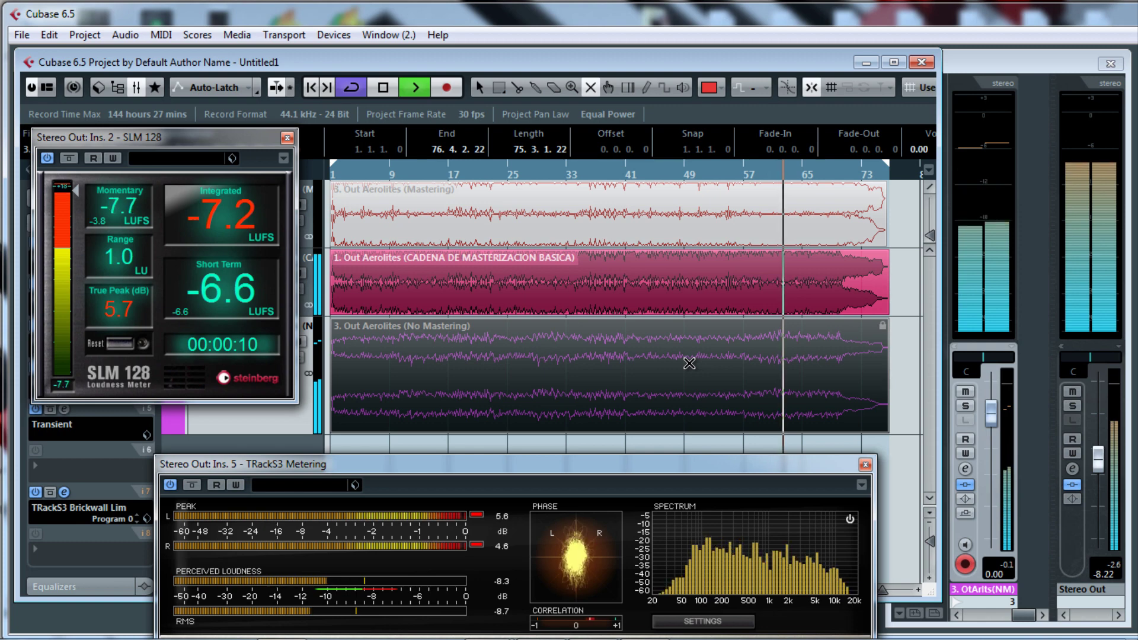
pyautogui.click(125, 343)
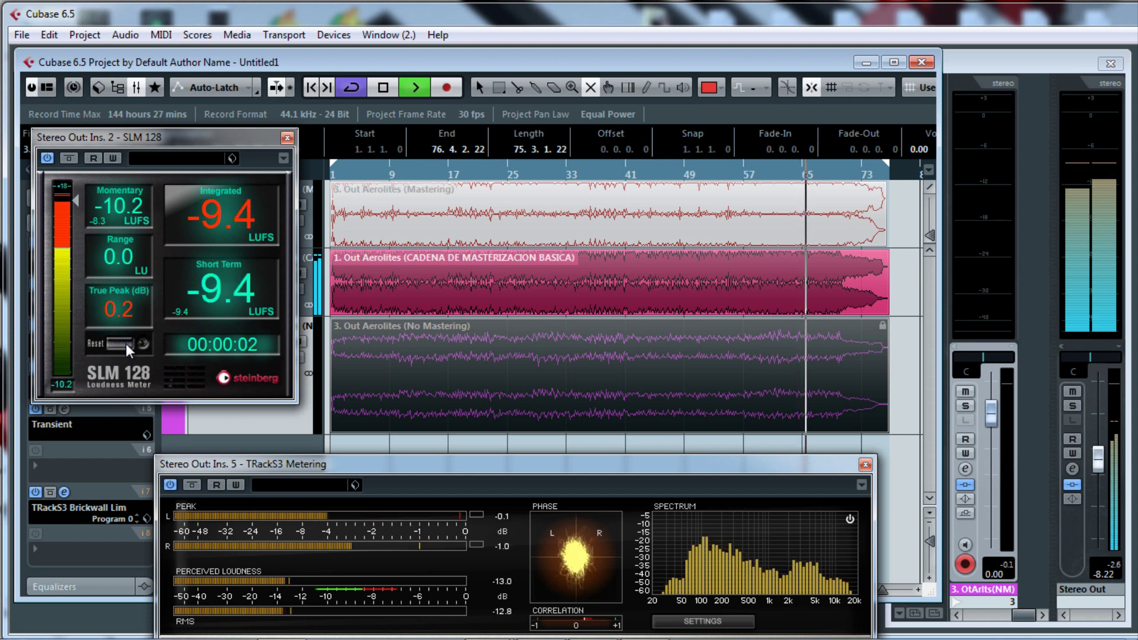
pyautogui.click(770, 171)
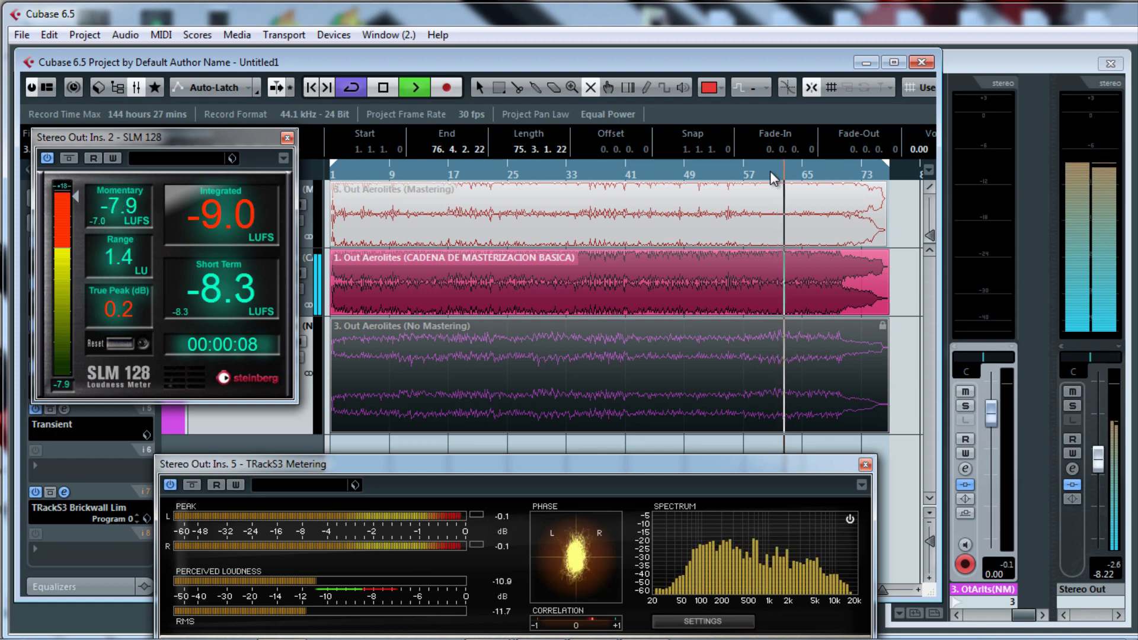
pyautogui.press('space')
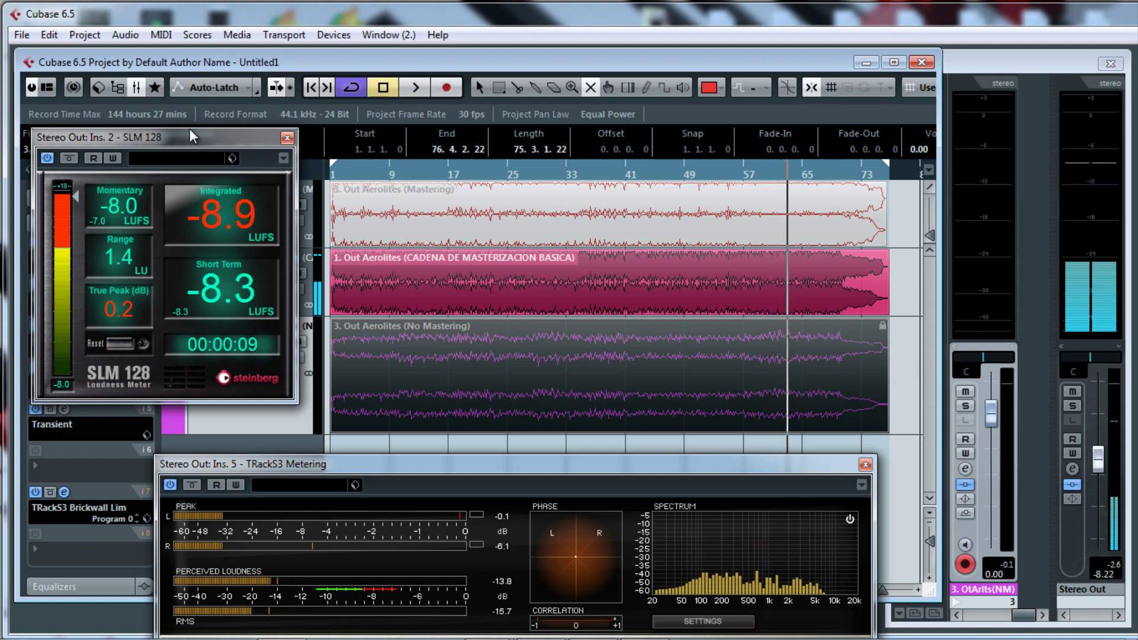
# Move the SLM 128 meter clear of the project, then play from about bar 26, switching playback from the CADENA event to No Mastering.
pyautogui.moveTo(189, 131); pyautogui.dragTo(1137, 137)
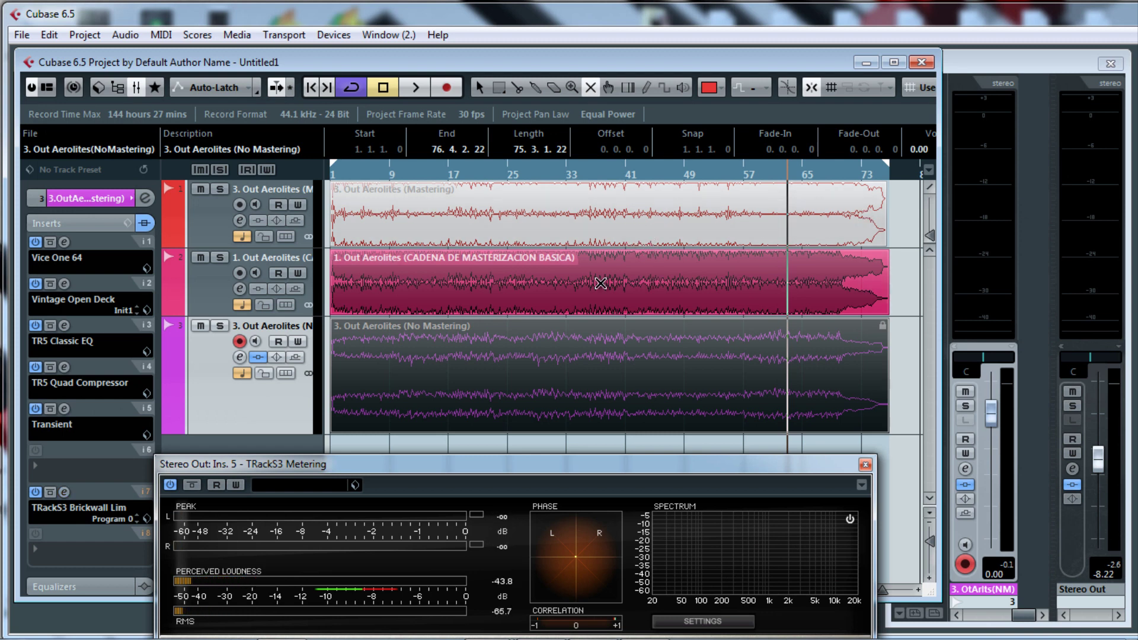
pyautogui.click(517, 172)
pyautogui.press('space')
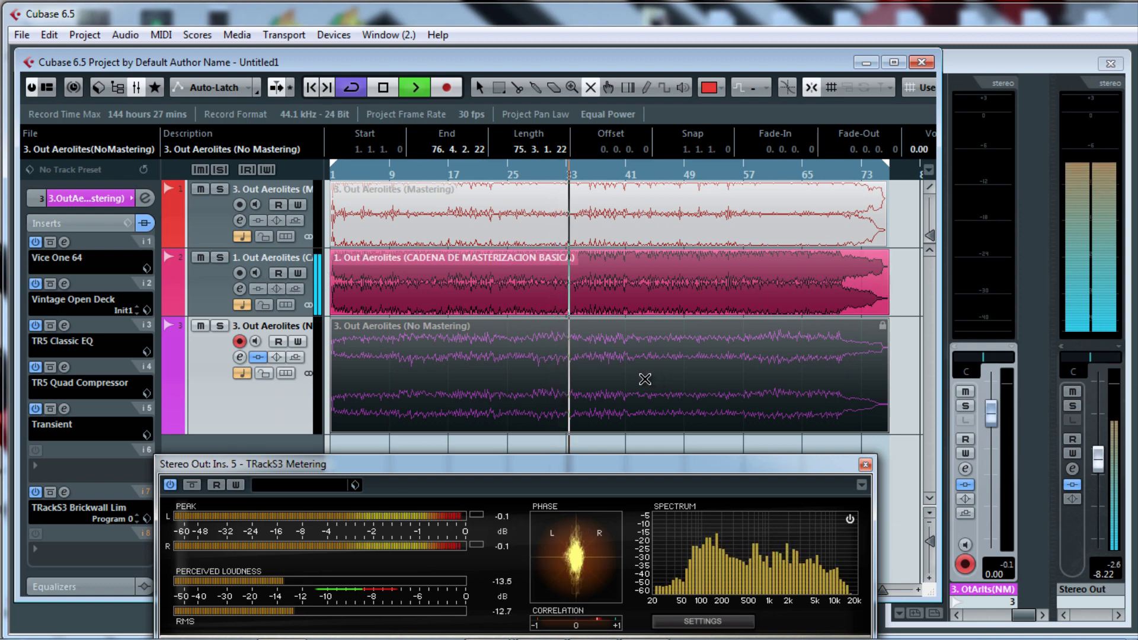
pyautogui.click(547, 375)
pyautogui.click(586, 305)
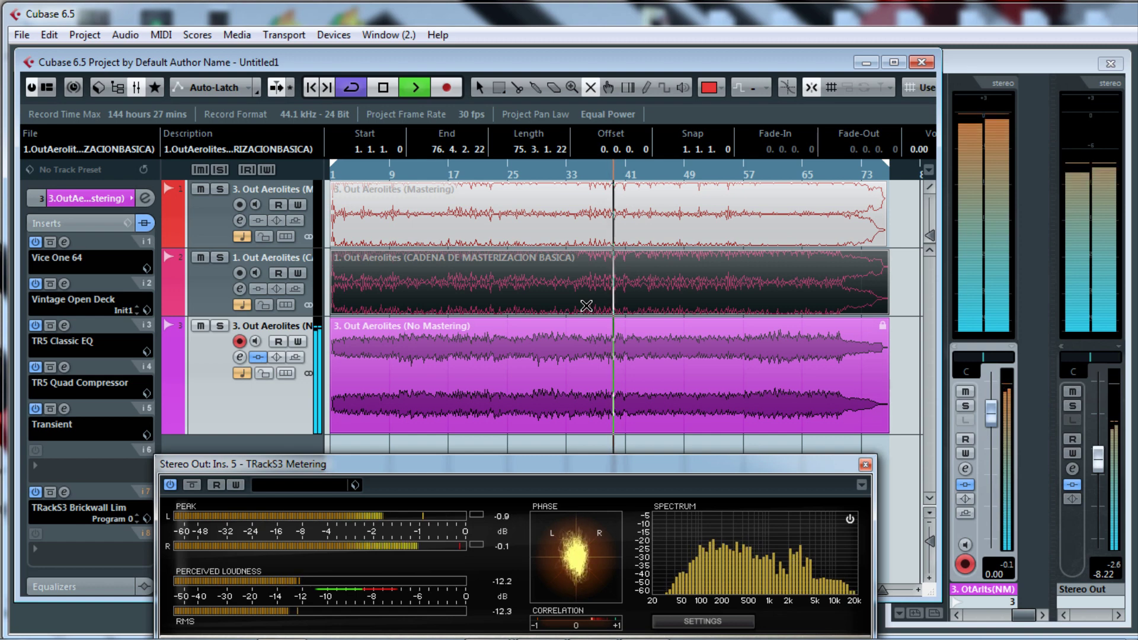
# Mute the No Mastering event, unmute the Mastering event, and resume playback to hear it from about bar 39.
pyautogui.click(564, 352)
pyautogui.press('space')
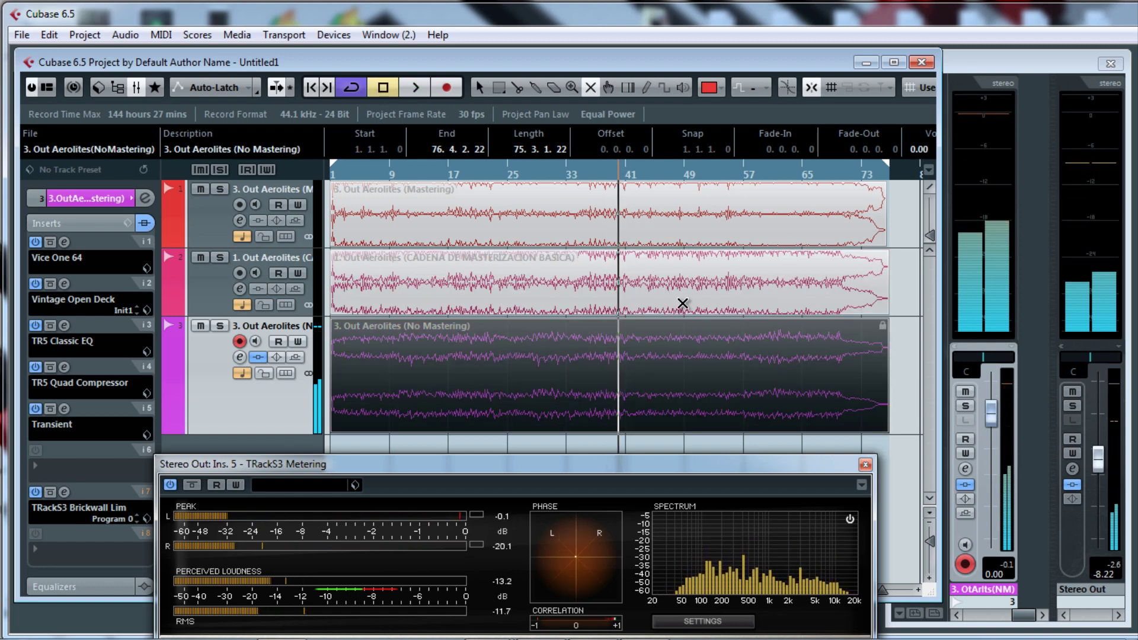
pyautogui.click(737, 212)
pyautogui.press('space')
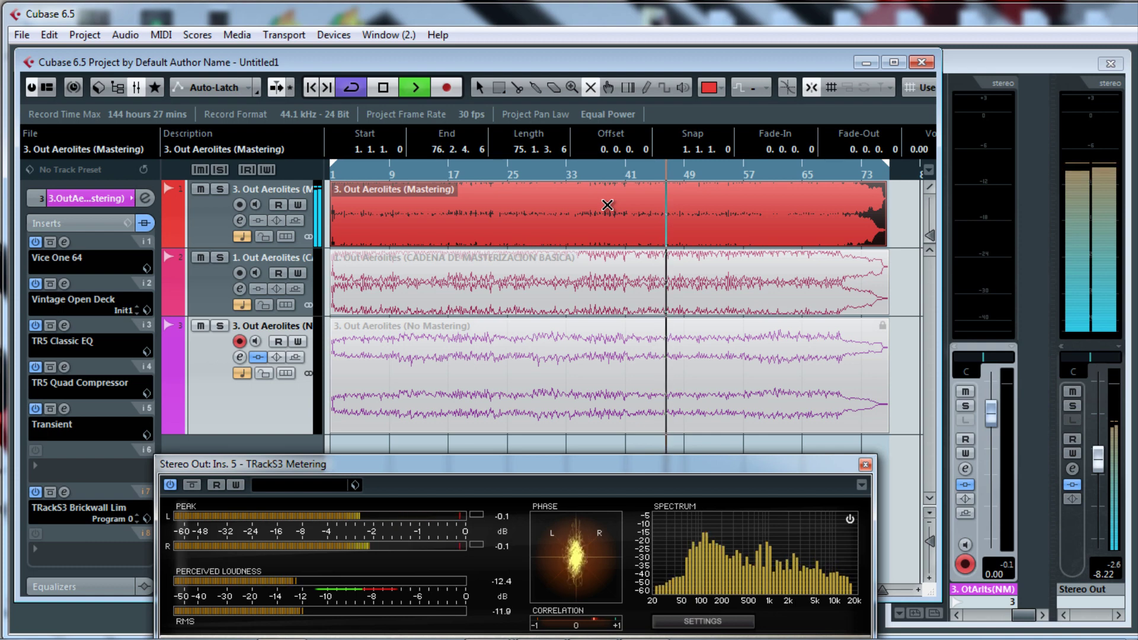
# Compare the versions during playback by leaving one event unmuted at a time: CADENA, No Mastering, Mastering, No Mastering, CADENA; stop playback.
pyautogui.click(658, 284)
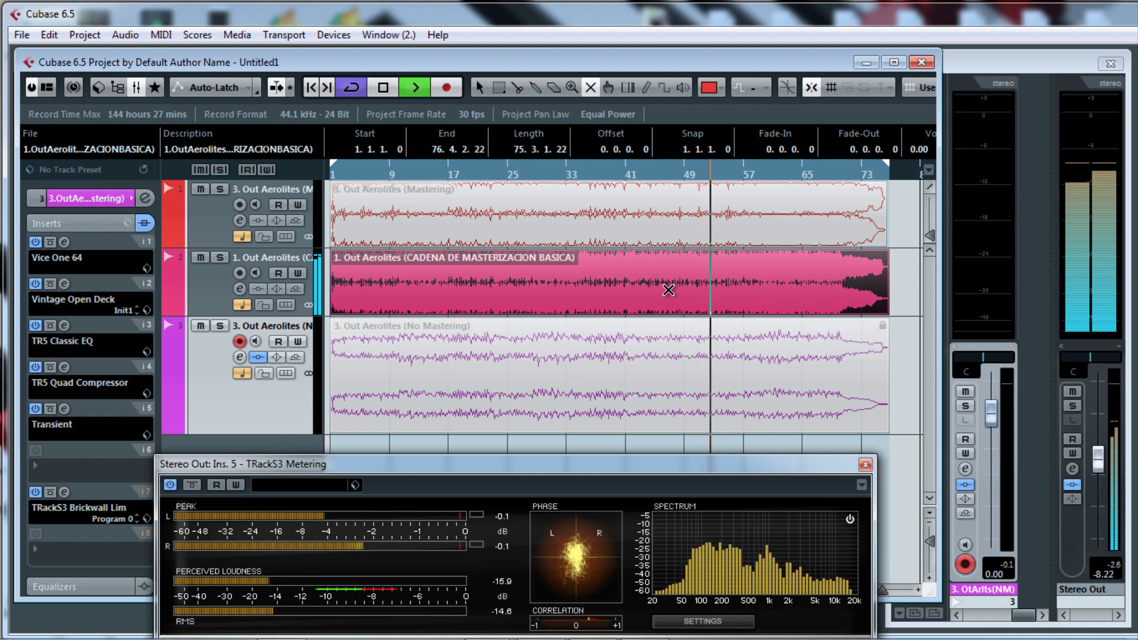
pyautogui.click(672, 332)
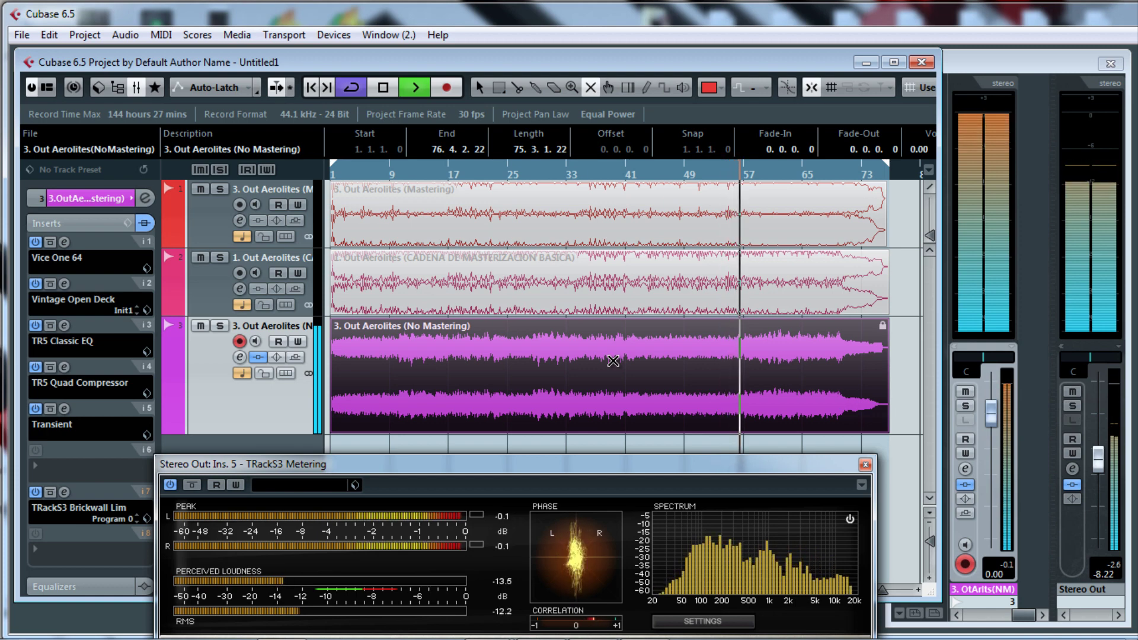
pyautogui.click(630, 236)
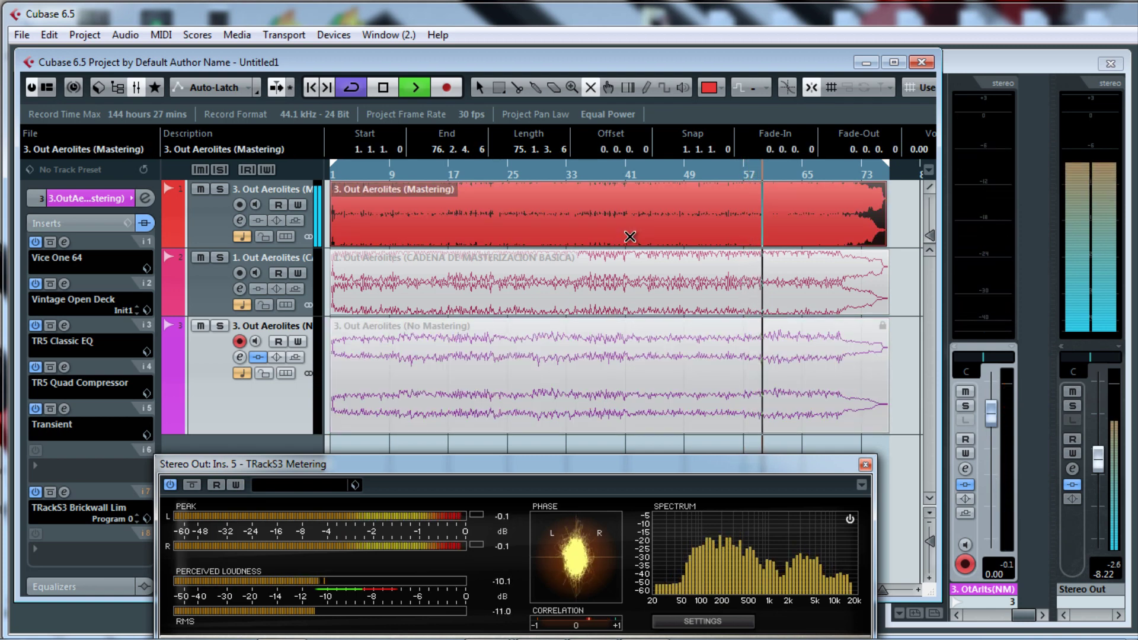
pyautogui.click(667, 364)
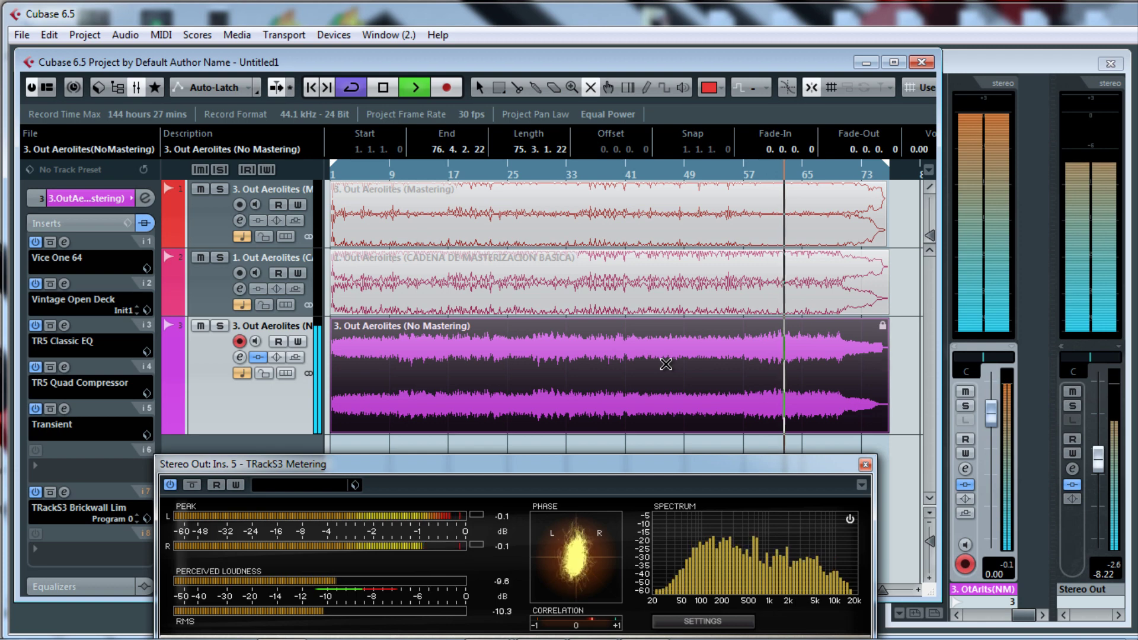
pyautogui.click(706, 282)
pyautogui.click(697, 374)
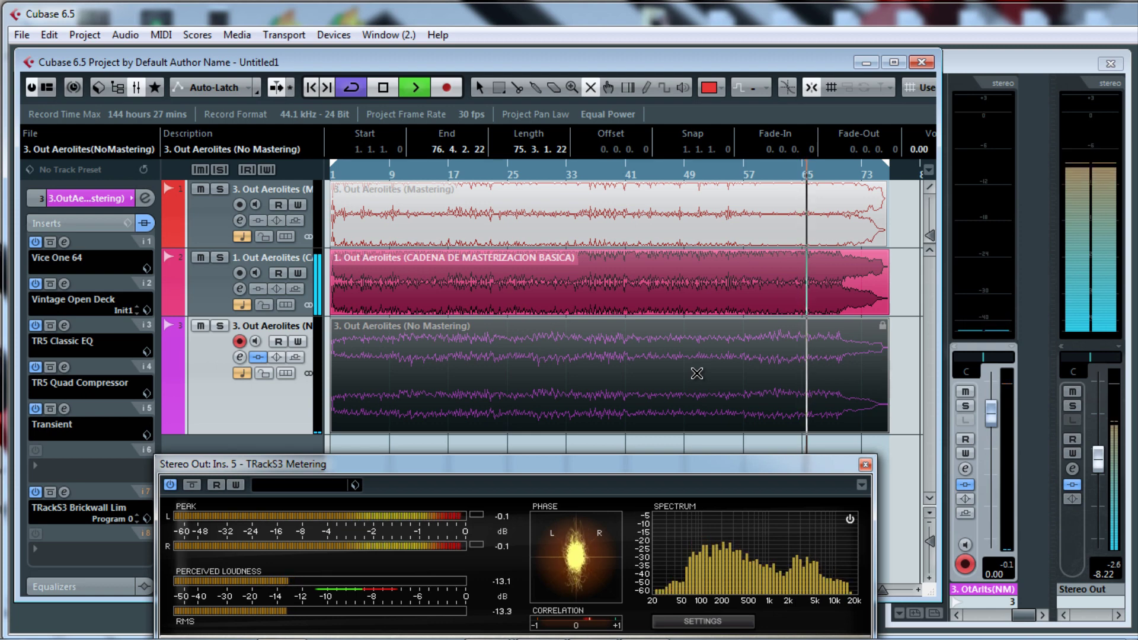
pyautogui.press('space')
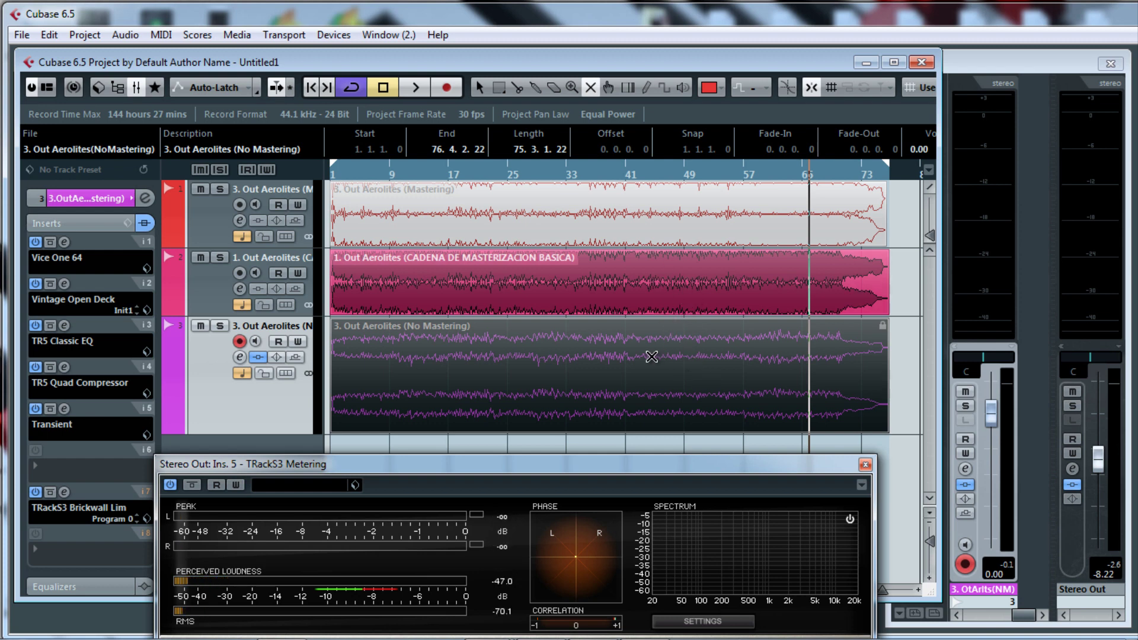
# Leave only the Mastering event unmuted and play a short passage of it from about bar 65.
pyautogui.click(673, 359)
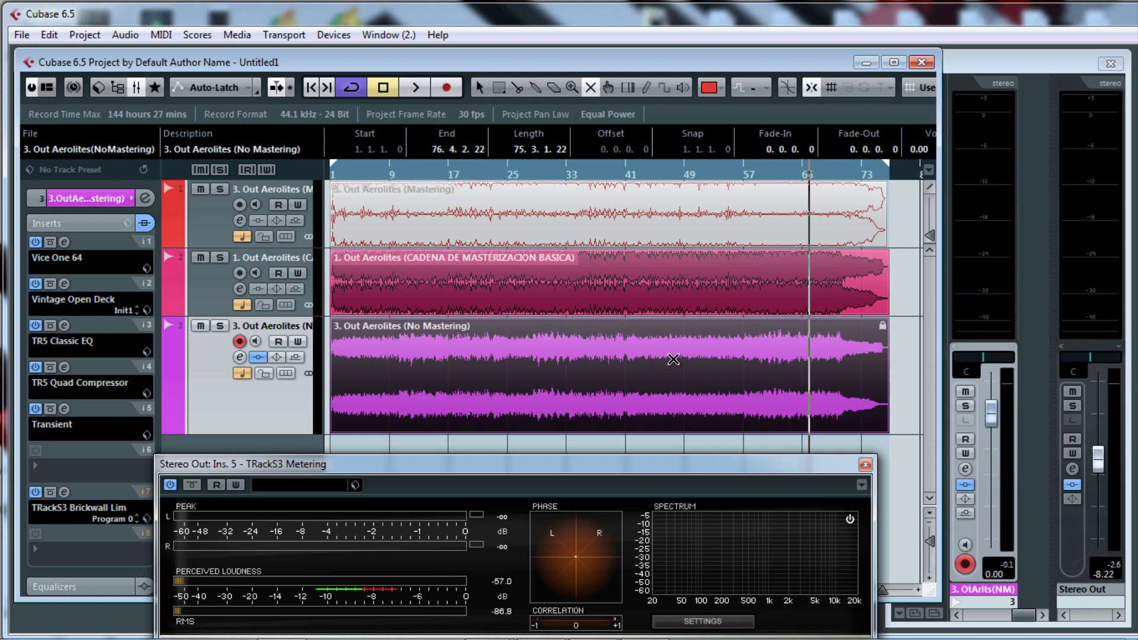
pyautogui.click(673, 285)
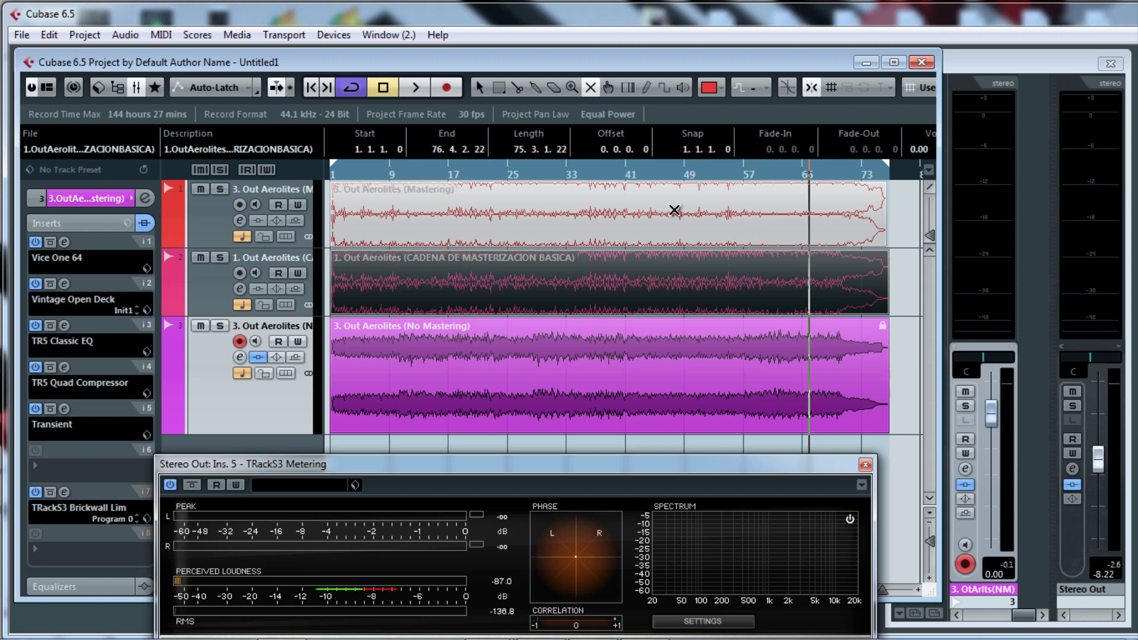
pyautogui.click(591, 366)
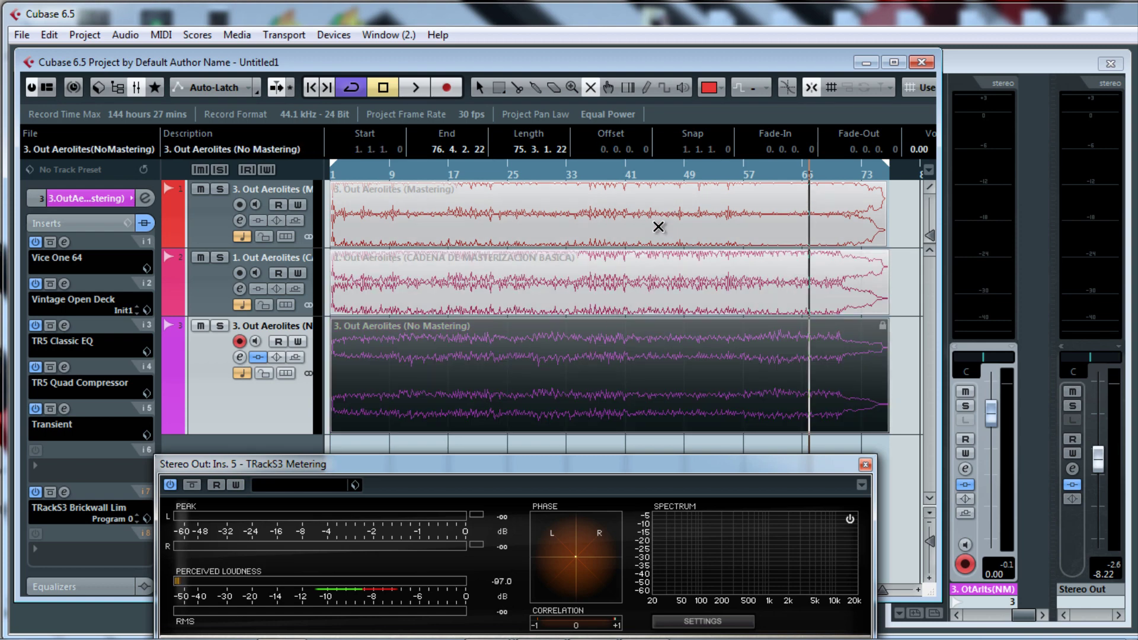
pyautogui.click(661, 211)
pyautogui.press('space')
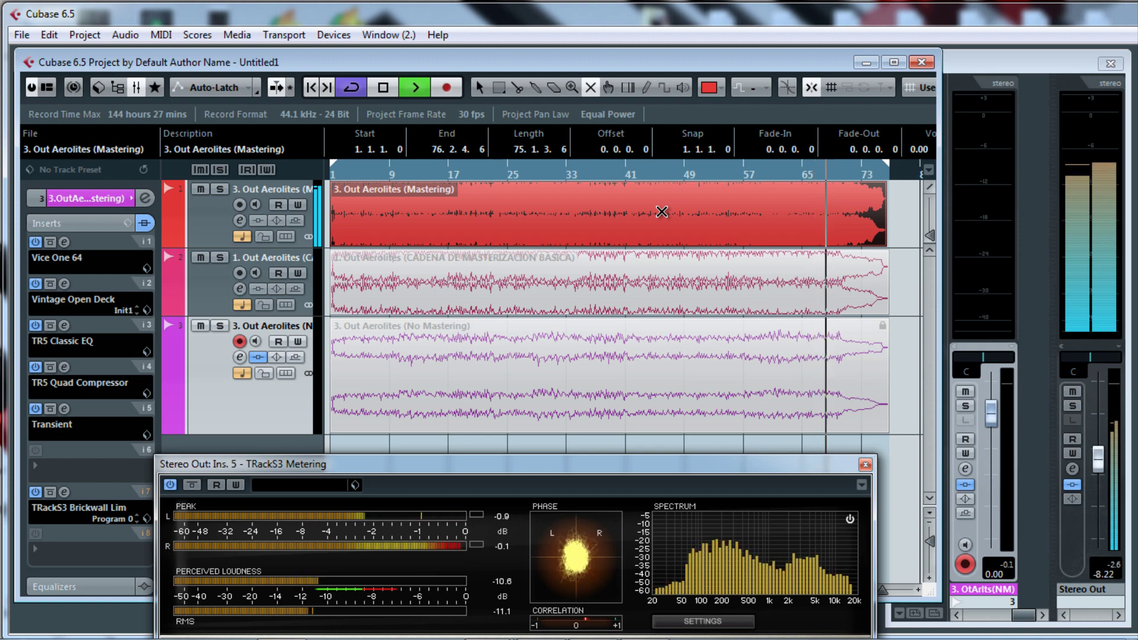
pyautogui.press('space')
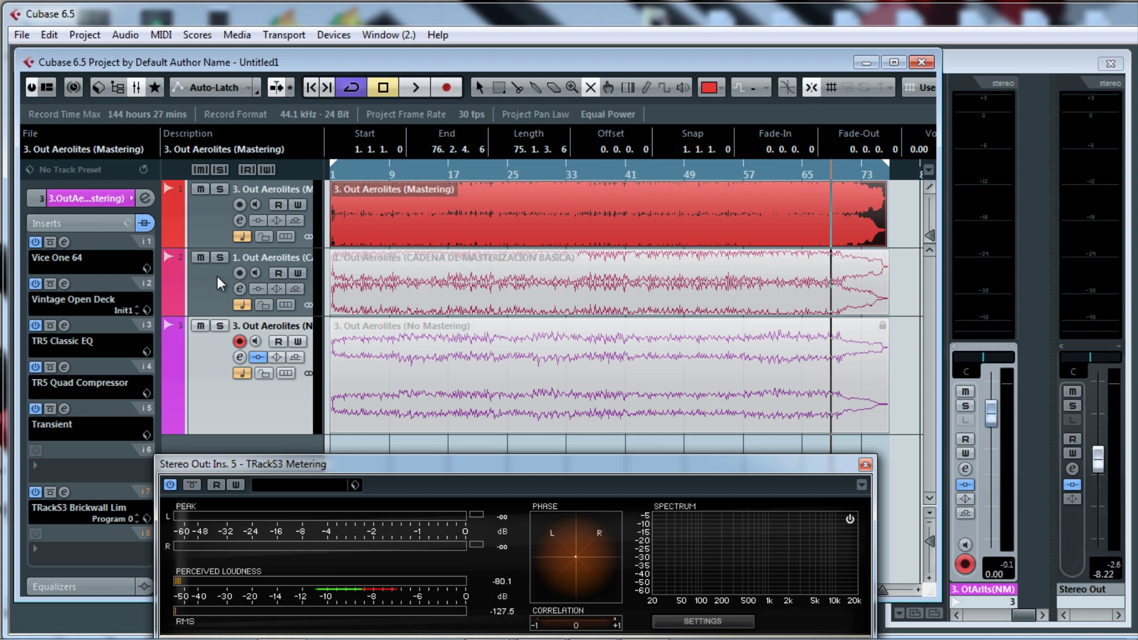
# With the No Mastering track selected, leave only the CADENA DE MASTERIZACION BASICA event unmuted and play a short passage from about bar 23.
pyautogui.click(204, 286)
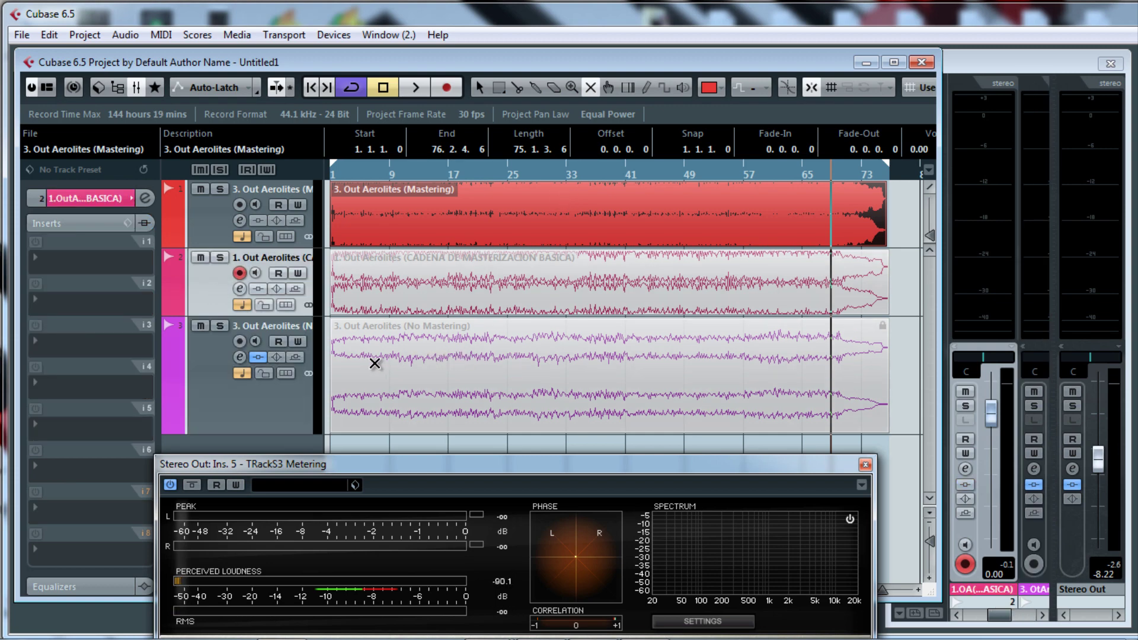
pyautogui.click(262, 411)
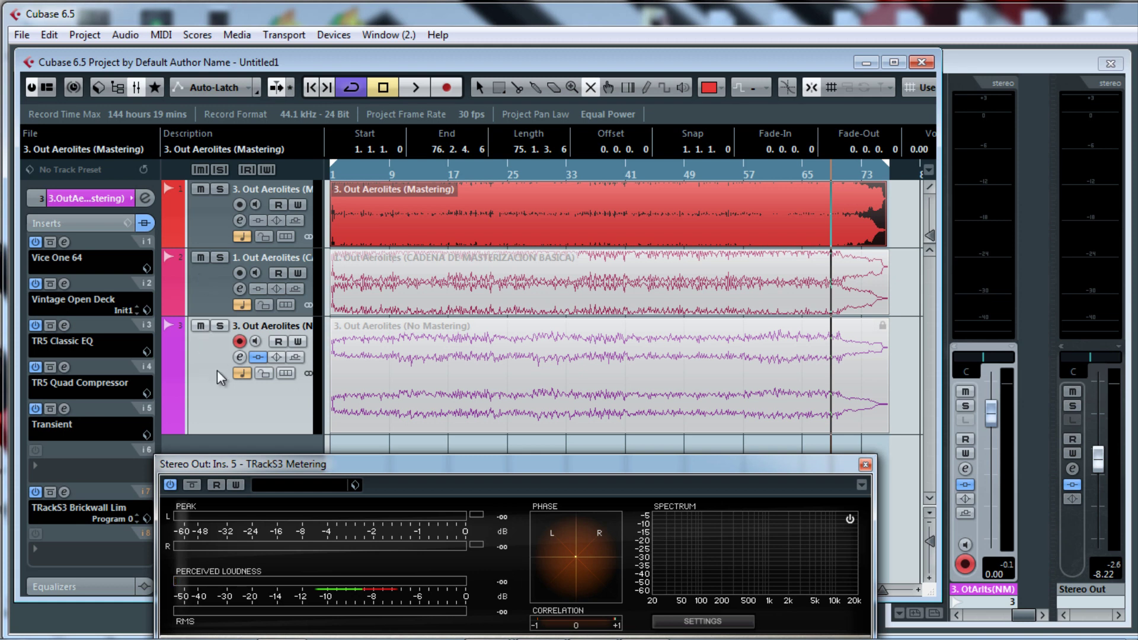
pyautogui.click(443, 364)
pyautogui.click(467, 290)
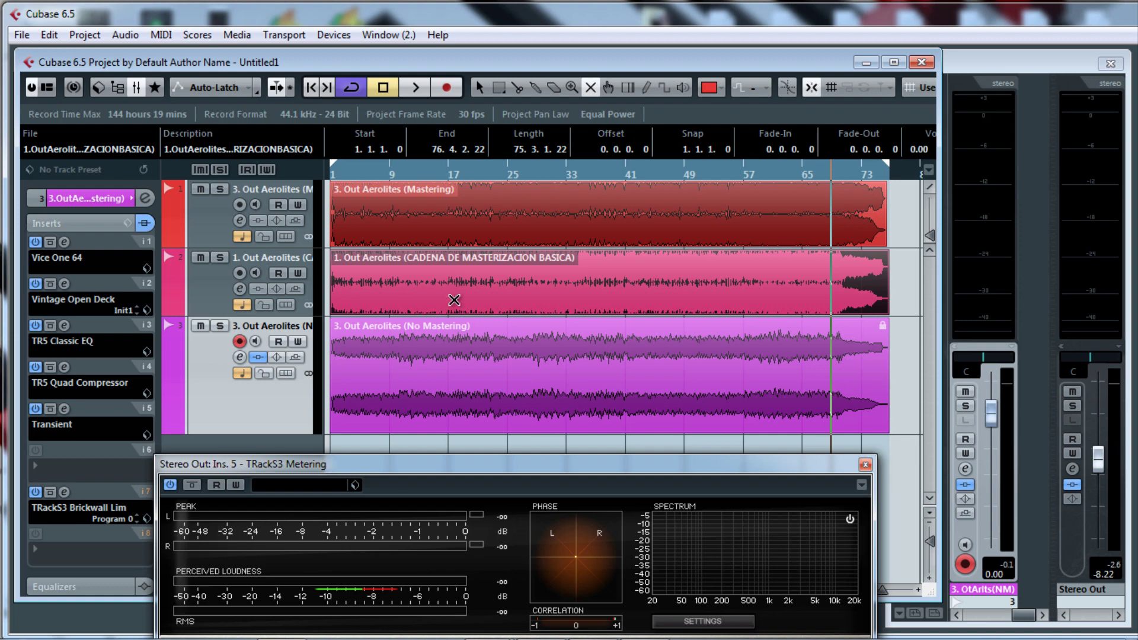
pyautogui.click(450, 367)
pyautogui.click(523, 220)
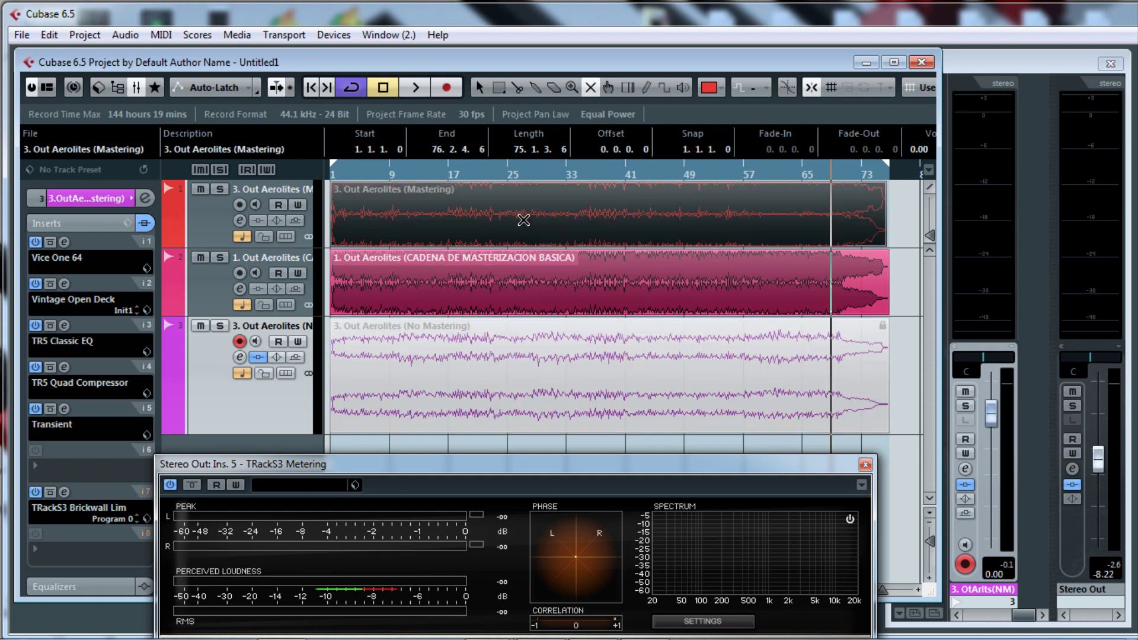
pyautogui.click(495, 176)
pyautogui.press('space')
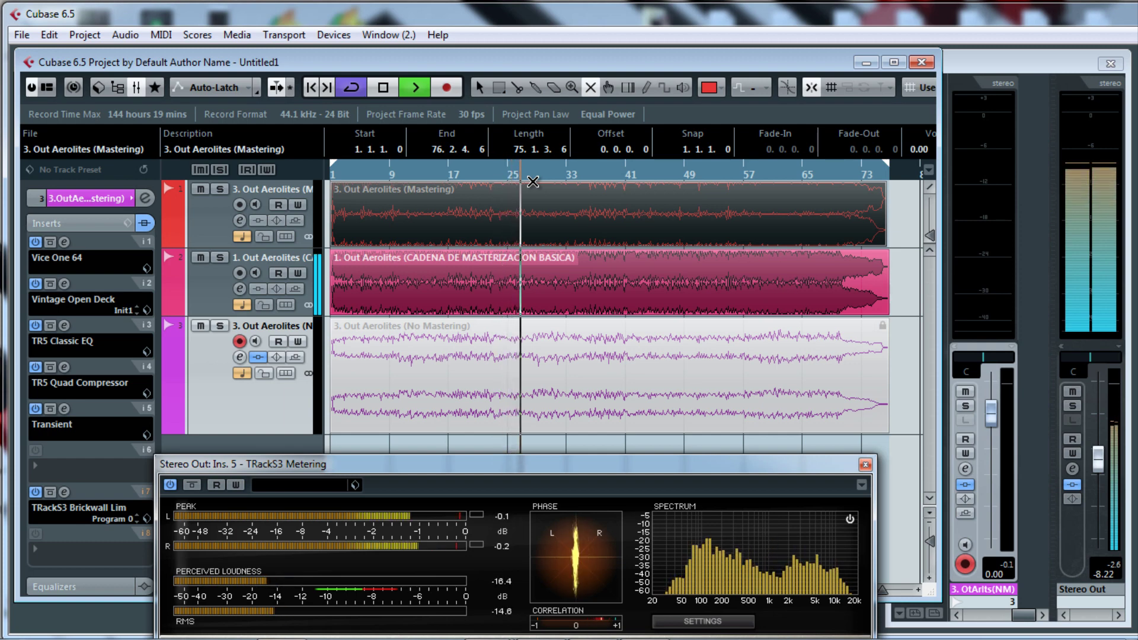
pyautogui.press('space')
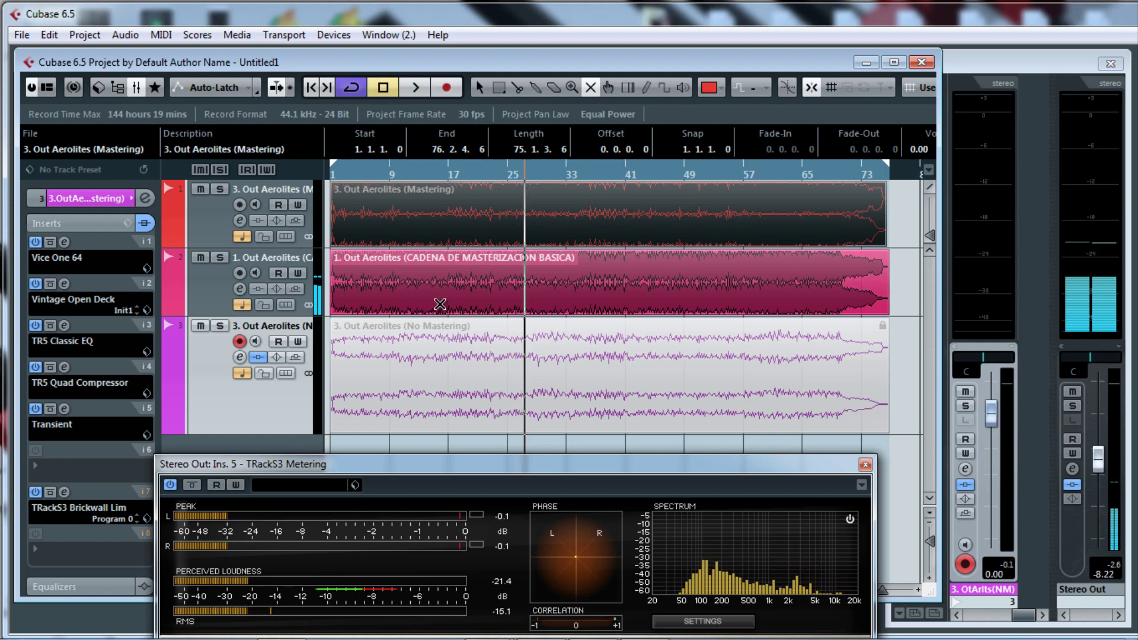
# Select the basic-chain track, mute its event, unmute No Mastering, and play that version from about bar 27 to bar 34.
pyautogui.click(457, 376)
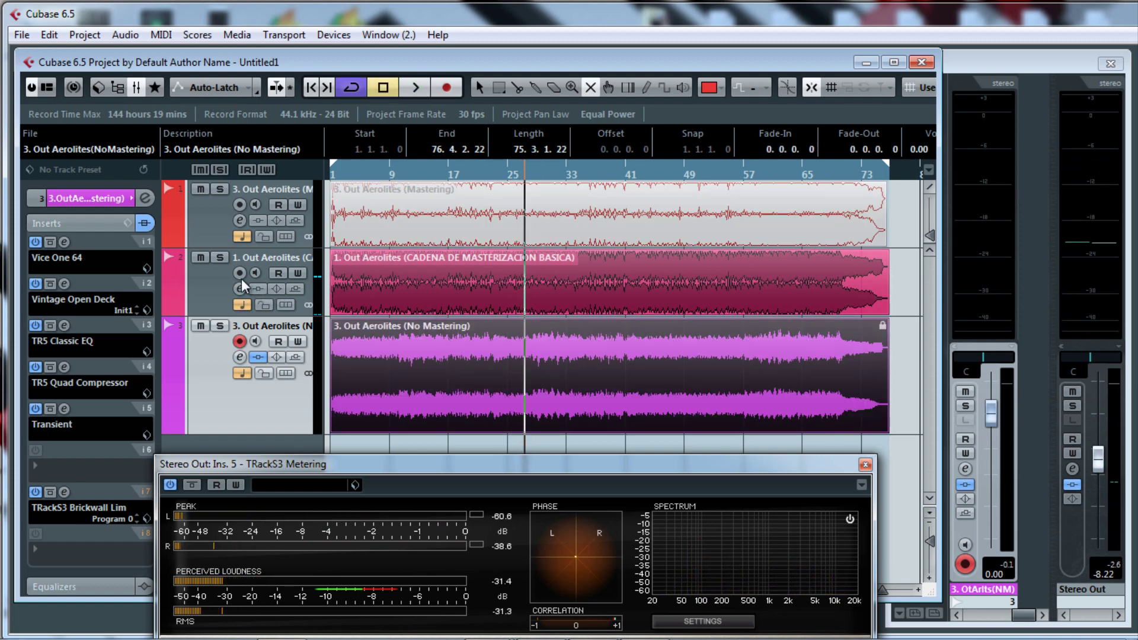
pyautogui.click(221, 261)
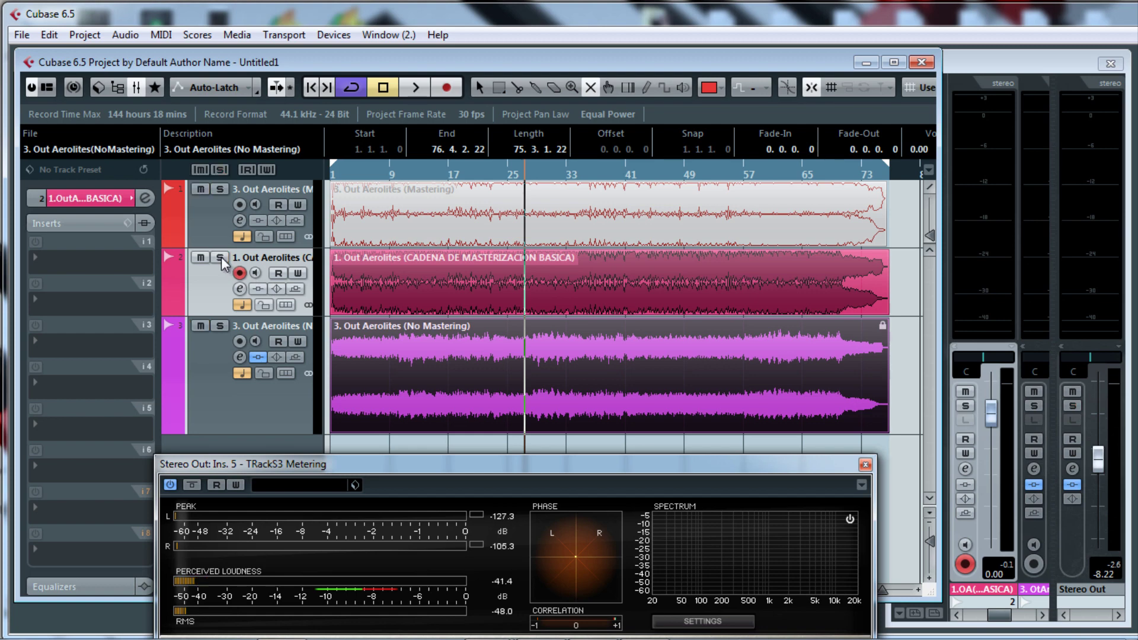
pyautogui.click(405, 285)
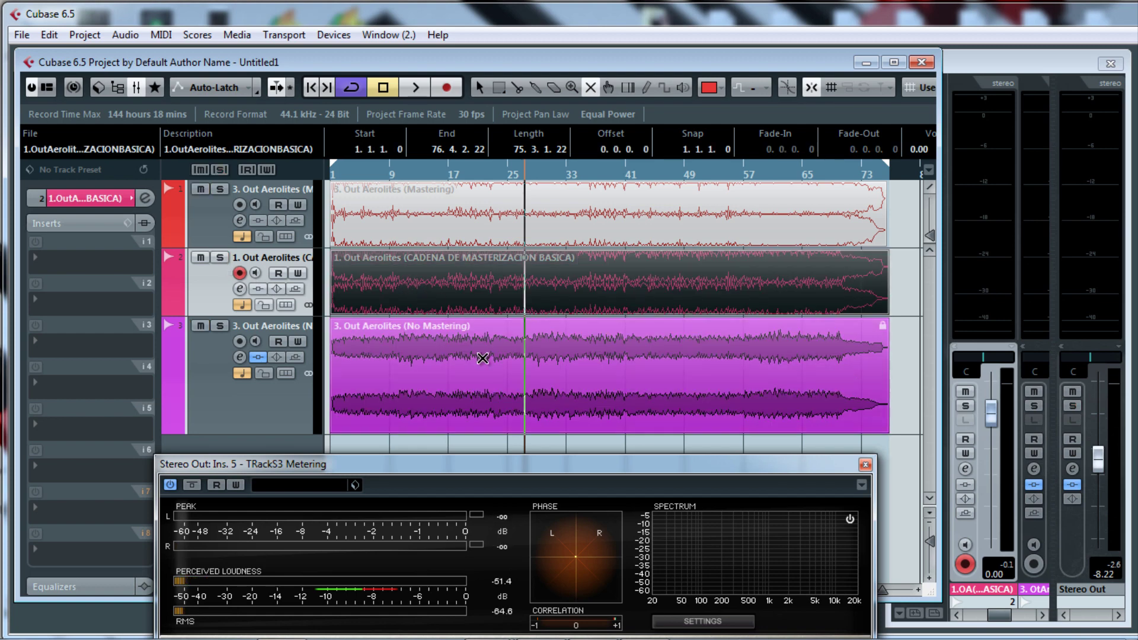
pyautogui.press('space')
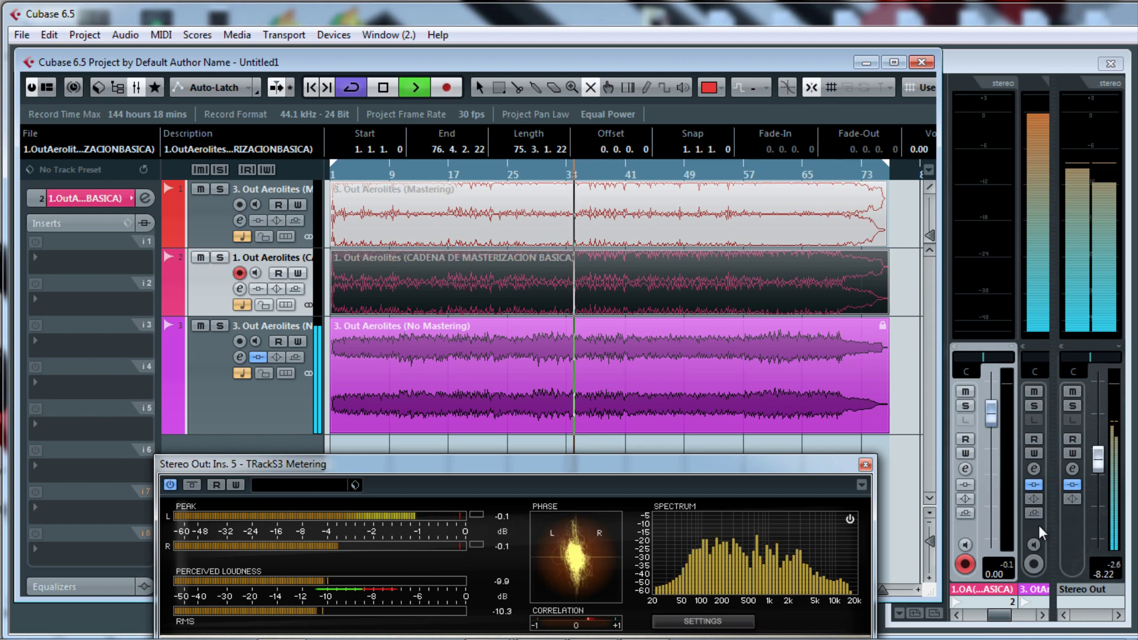
pyautogui.press('space')
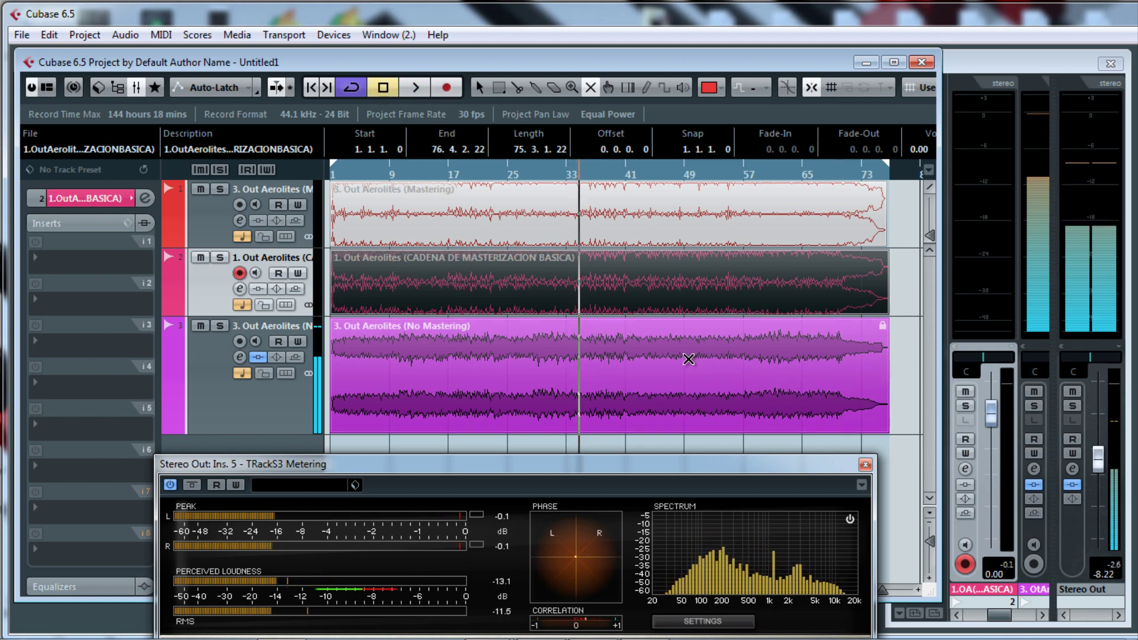
# Mute the No Mastering event, unmute the Mastering event, and play it from about bar 34.
pyautogui.click(642, 371)
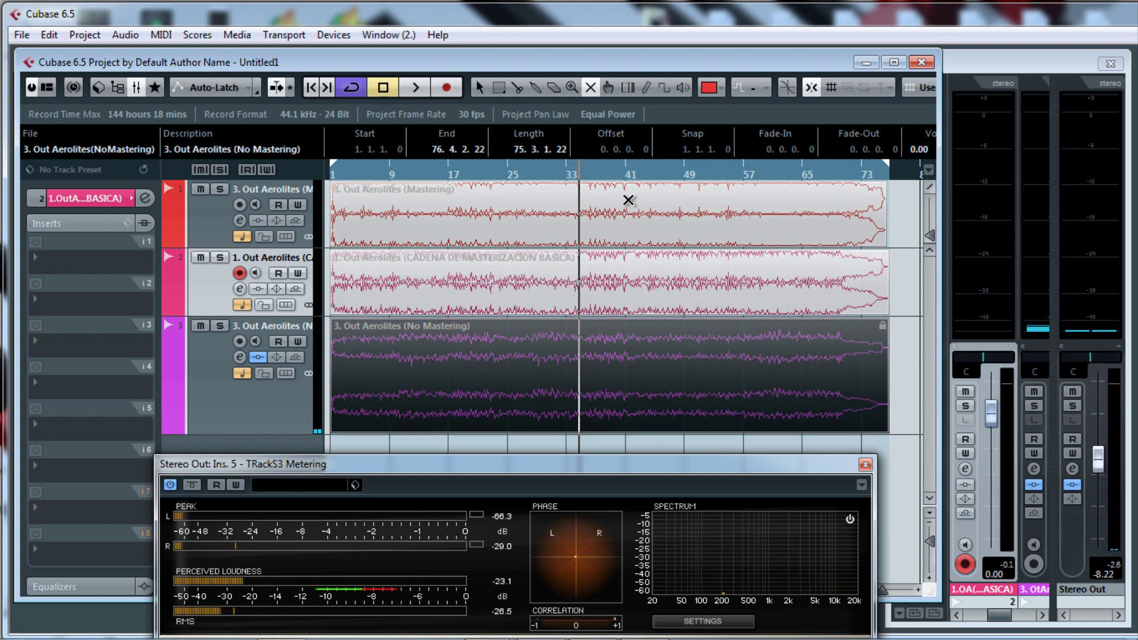
pyautogui.click(603, 206)
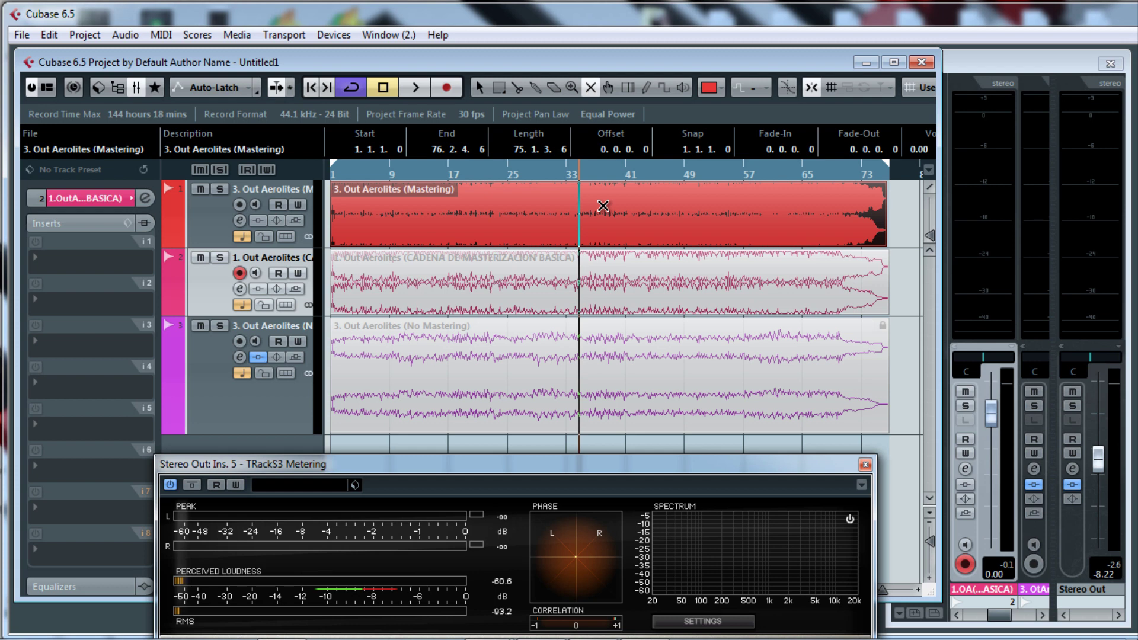
pyautogui.press('space')
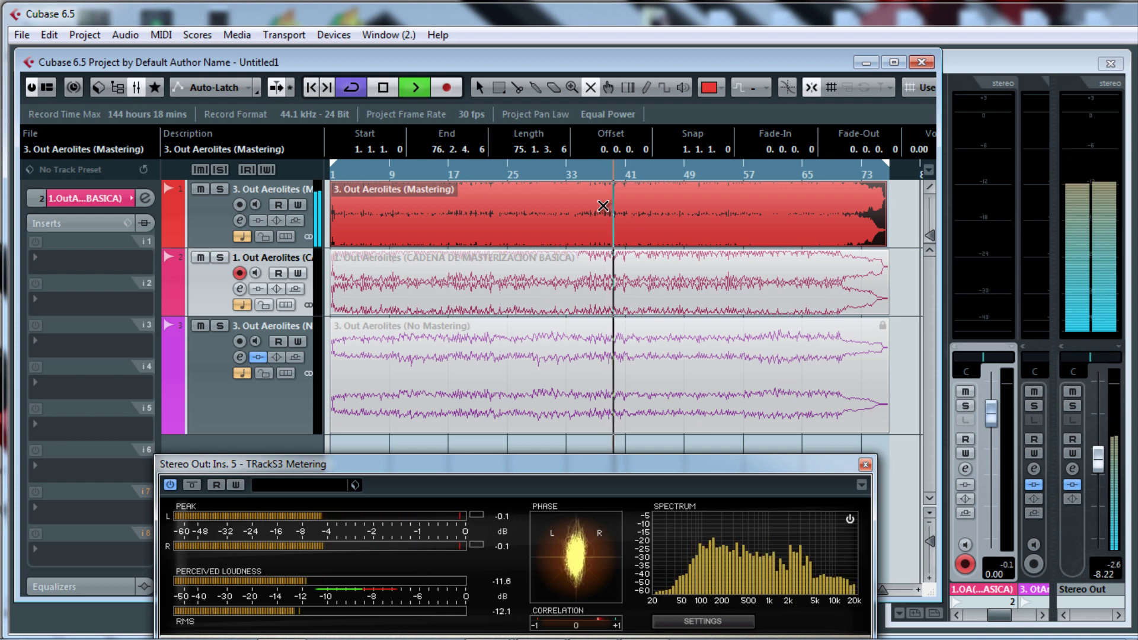
# Stop playback, review the TRackS3 Brickwall Limiter settings on the No Mastering track, and close the plug-in window.
pyautogui.press('space')
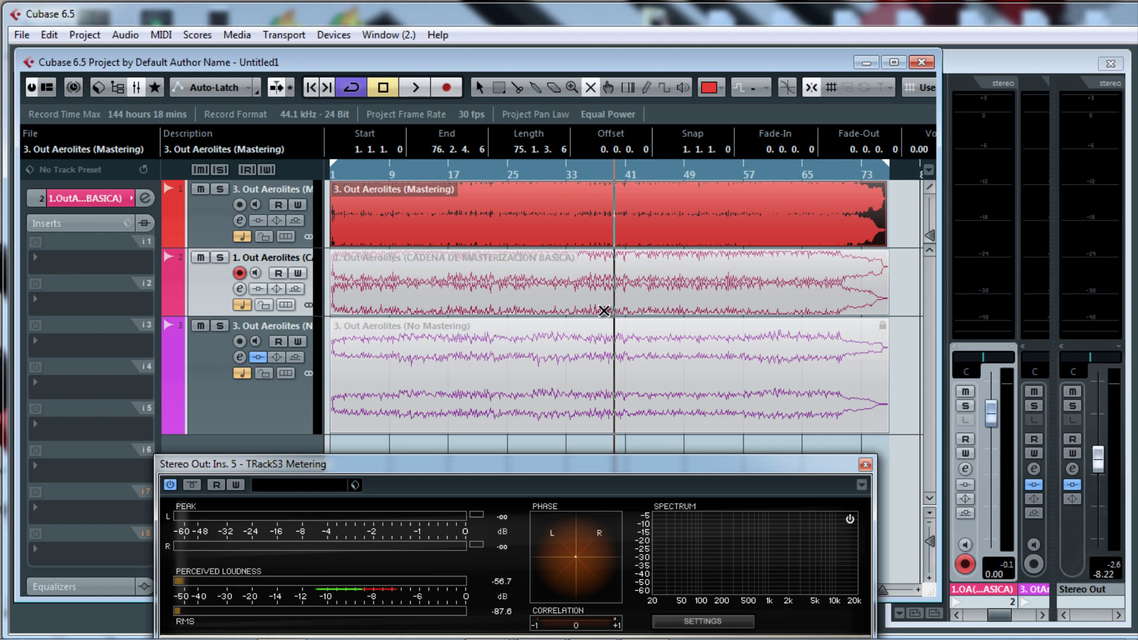
pyautogui.click(63, 493)
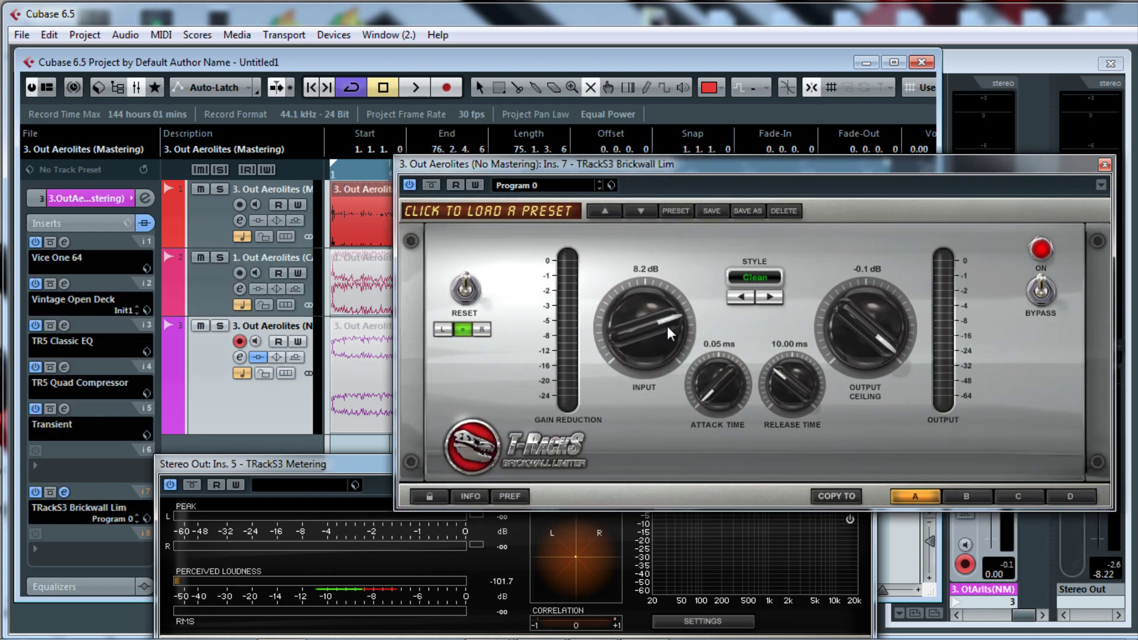
pyautogui.moveTo(965, 168); pyautogui.dragTo(875, 172)
pyautogui.click(1014, 169)
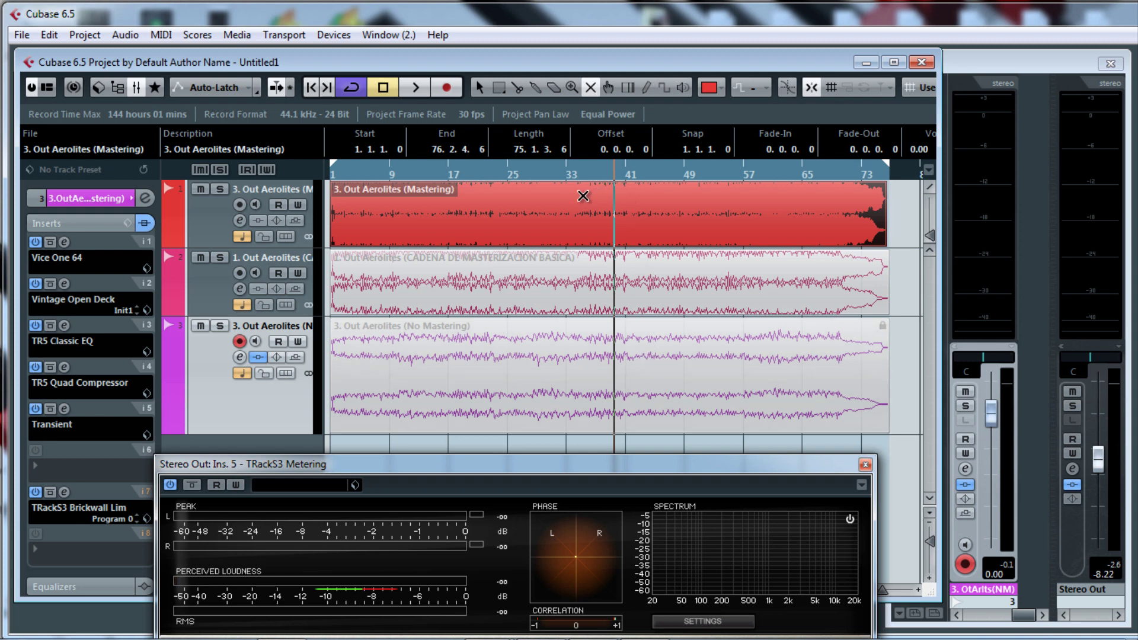
# Select the Mastering track and toggle the event mutes until all three versions of the song are muted.
pyautogui.click(206, 209)
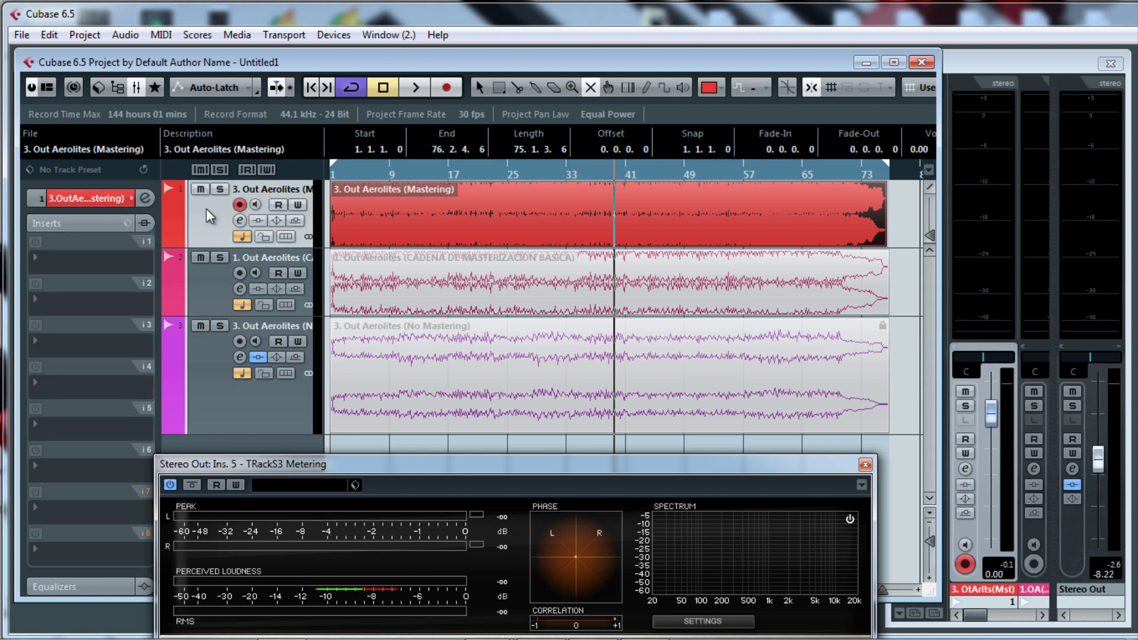
pyautogui.click(484, 285)
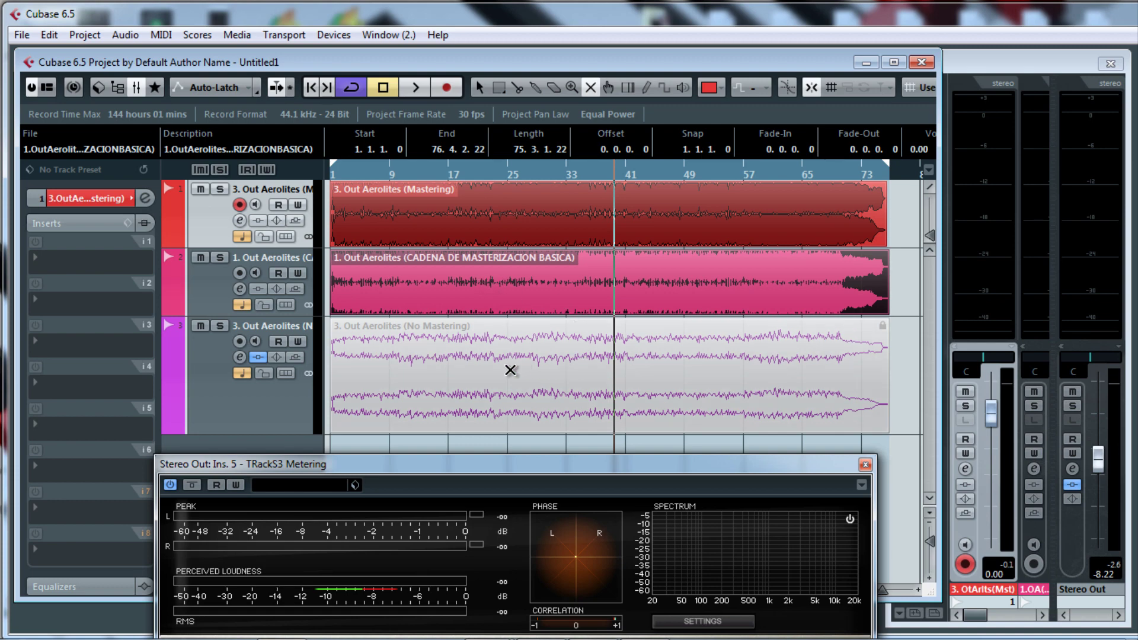
pyautogui.click(468, 366)
pyautogui.click(538, 214)
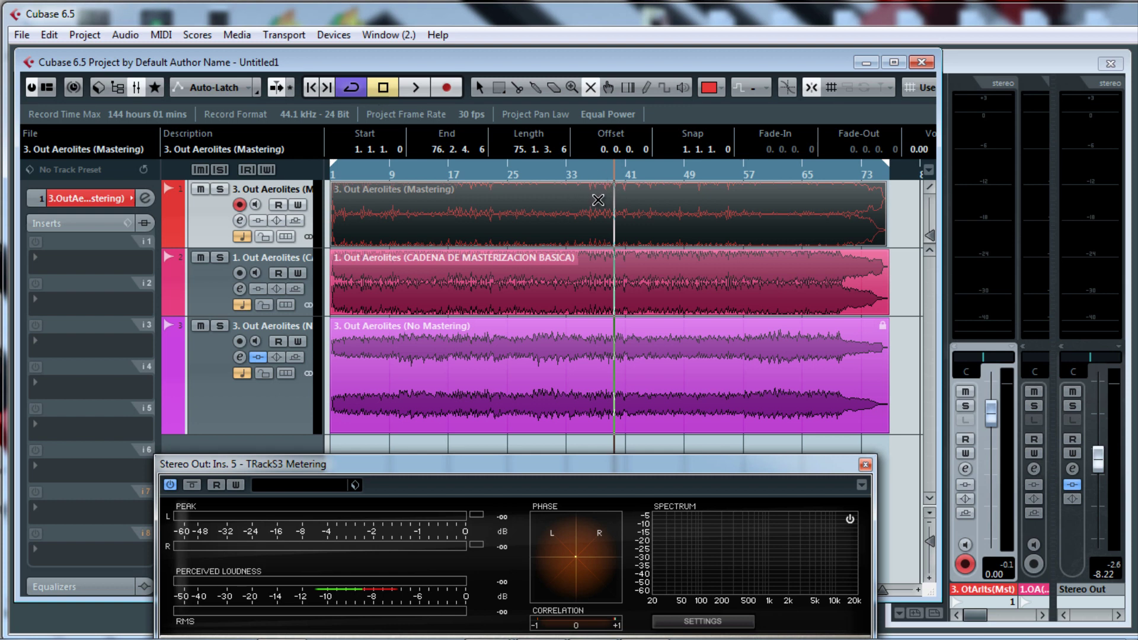
pyautogui.click(567, 277)
pyautogui.click(556, 363)
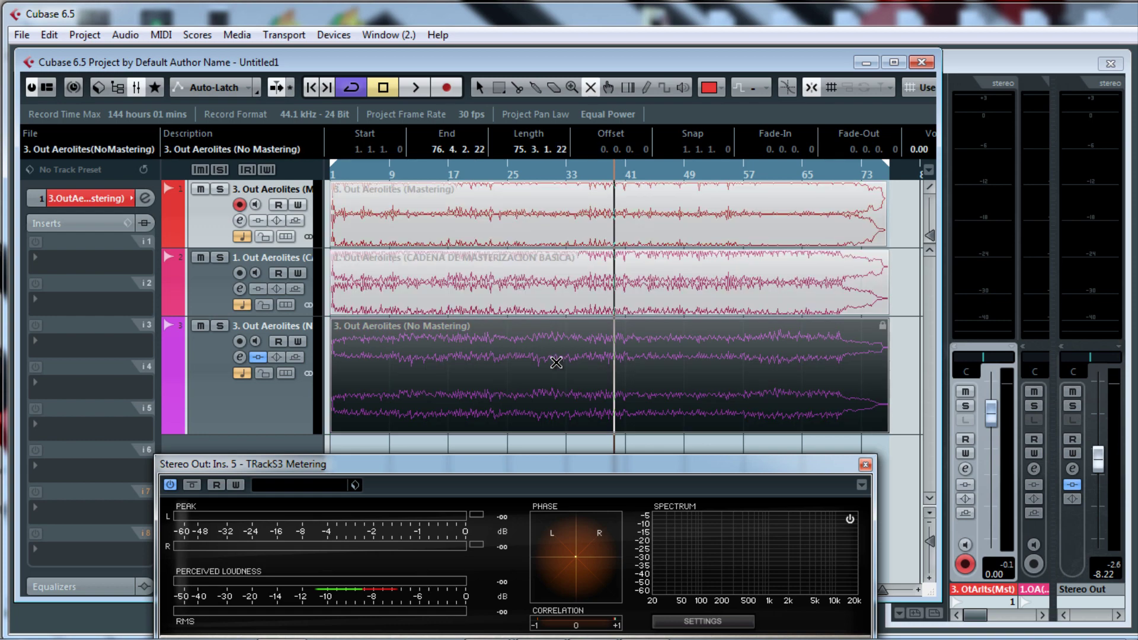
# Unmute the Mastering event, play it from about bar 39, and lower the Stereo Out level to -12.09 dB.
pyautogui.click(578, 201)
pyautogui.press('space')
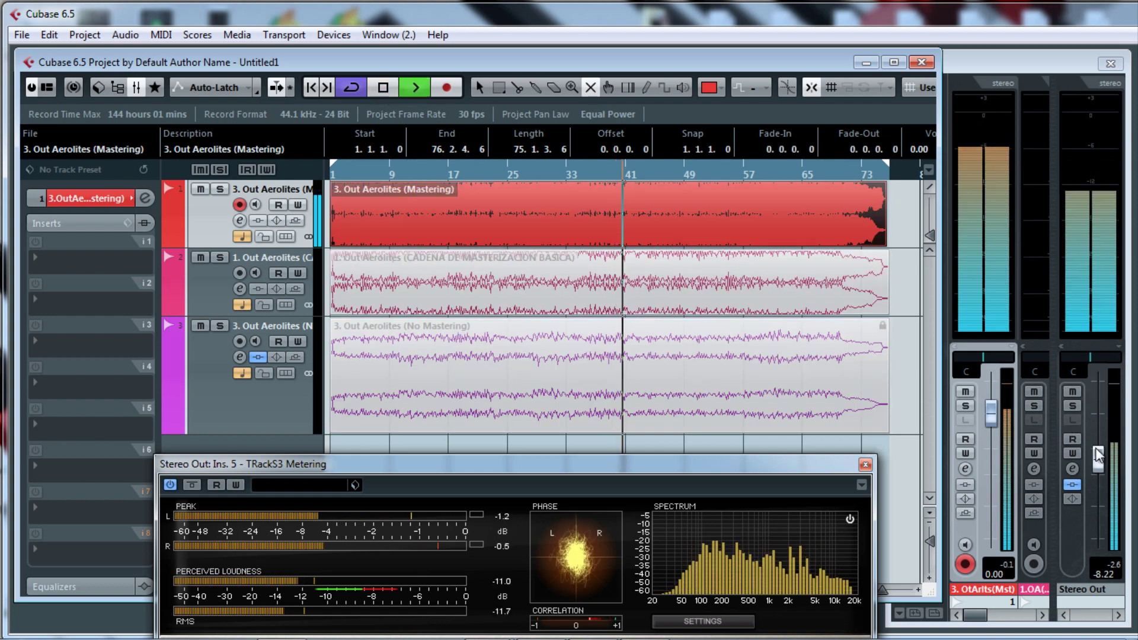
pyautogui.moveTo(1097, 457)
pyautogui.mouseDown()
pyautogui.moveTo(1097, 480)
pyautogui.moveTo(1098, 469)
pyautogui.mouseUp()
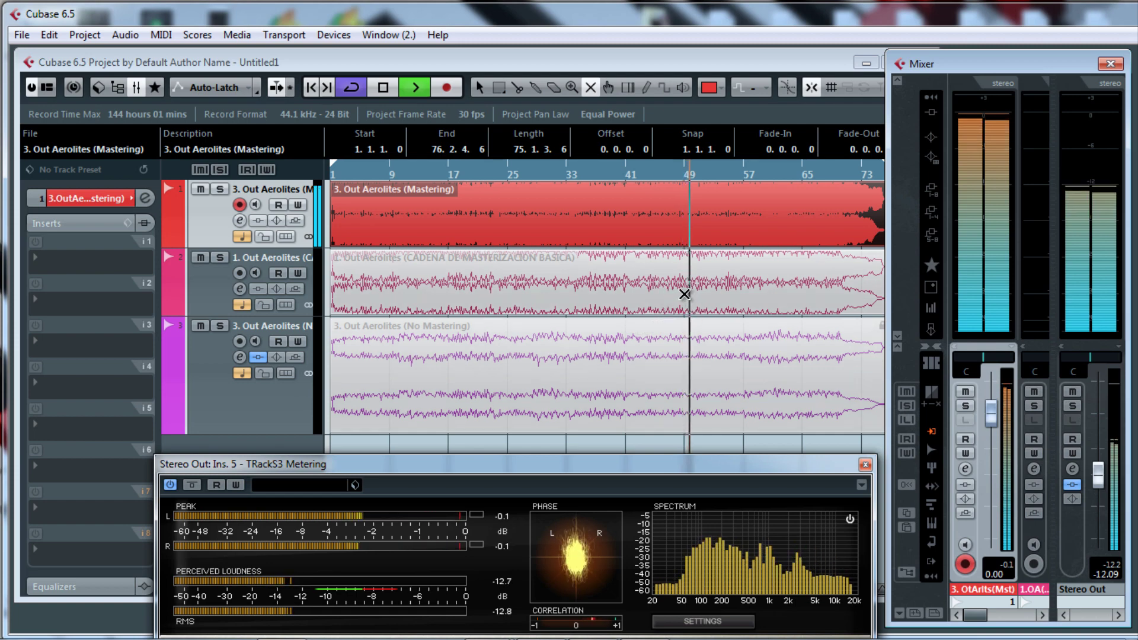
# During playback, switch from the Mastering event to the CADENA DE MASTERIZACION BASICA event and raise Stereo Out to -7.68 dB.
pyautogui.click(702, 265)
pyautogui.click(702, 296)
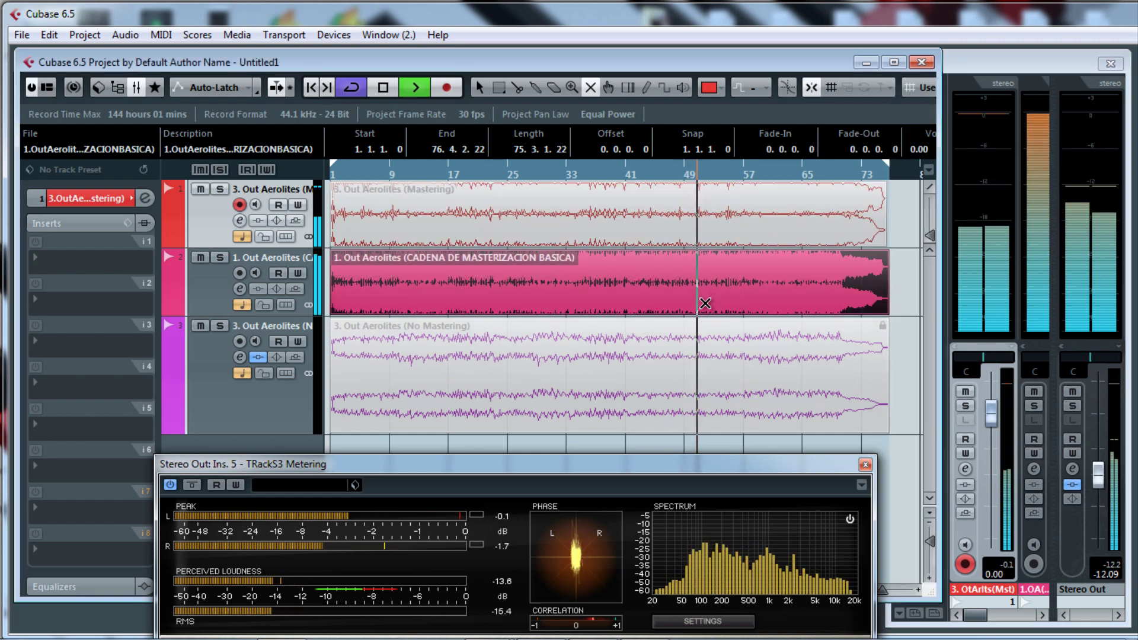
pyautogui.moveTo(1101, 472); pyautogui.dragTo(1101, 453)
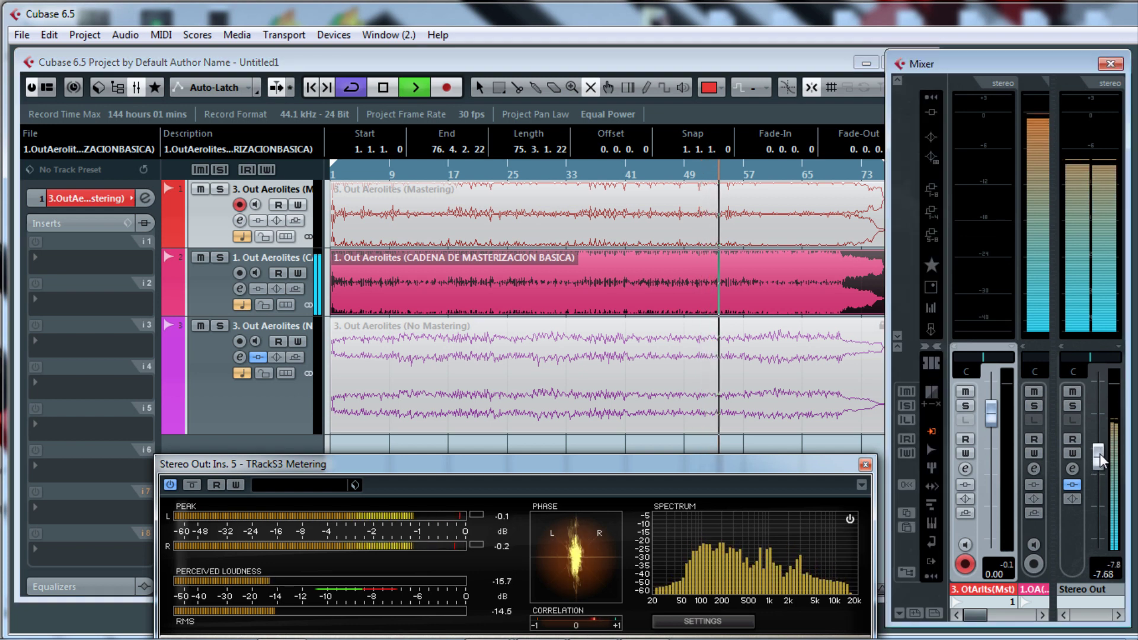
# Compare the versions during playback by switching to the Mastering event, back to the basic-chain event, and on to No Mastering.
pyautogui.click(723, 211)
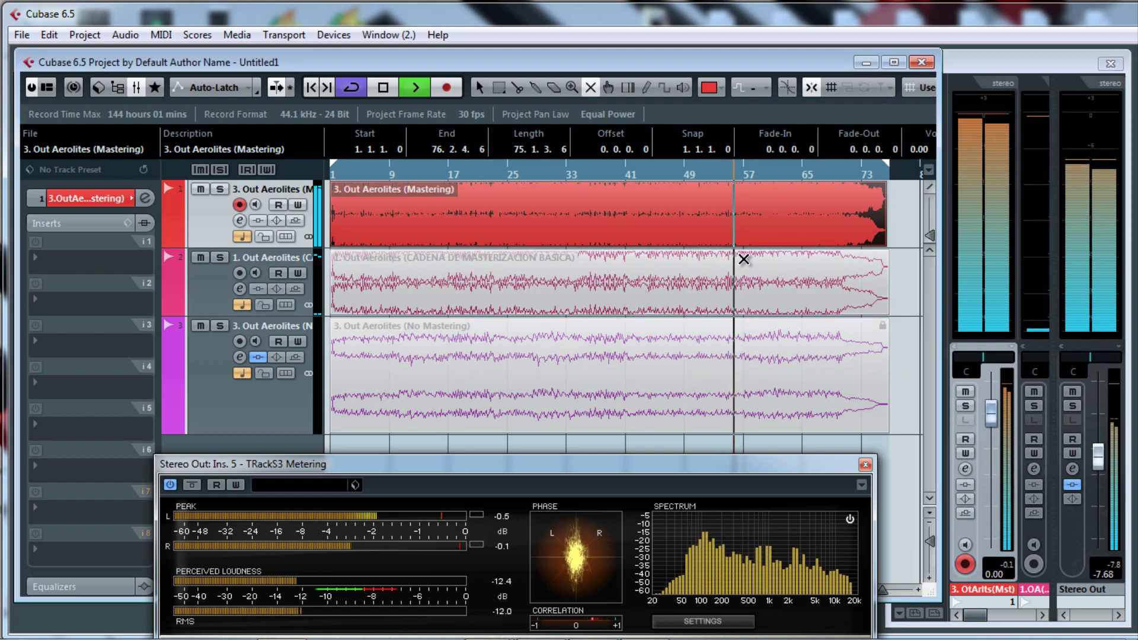
pyautogui.click(713, 280)
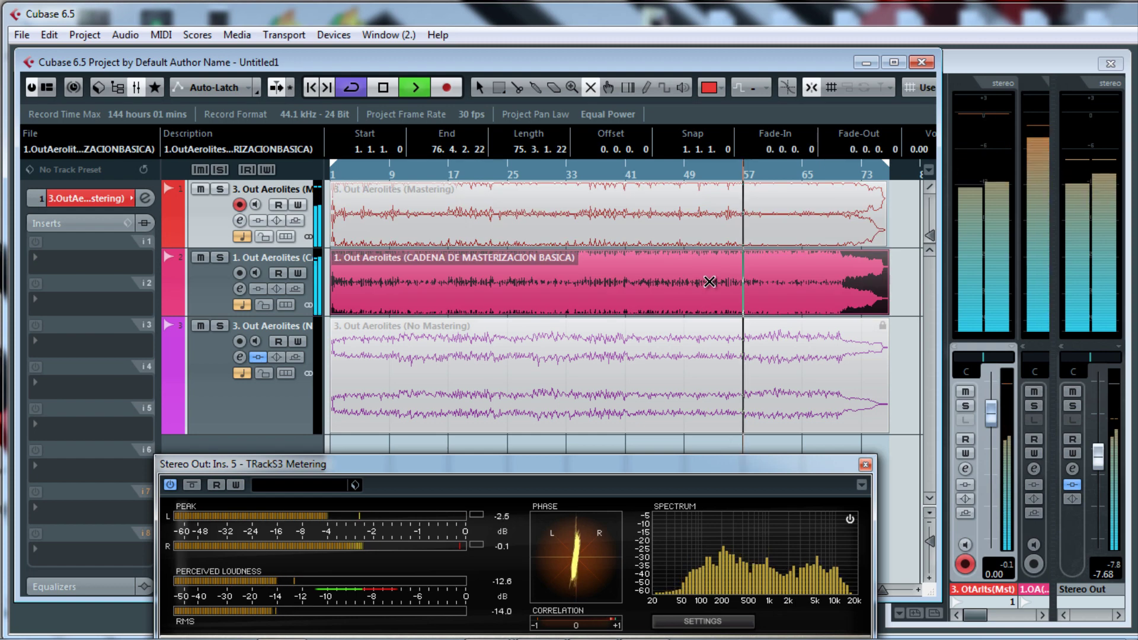
pyautogui.click(704, 354)
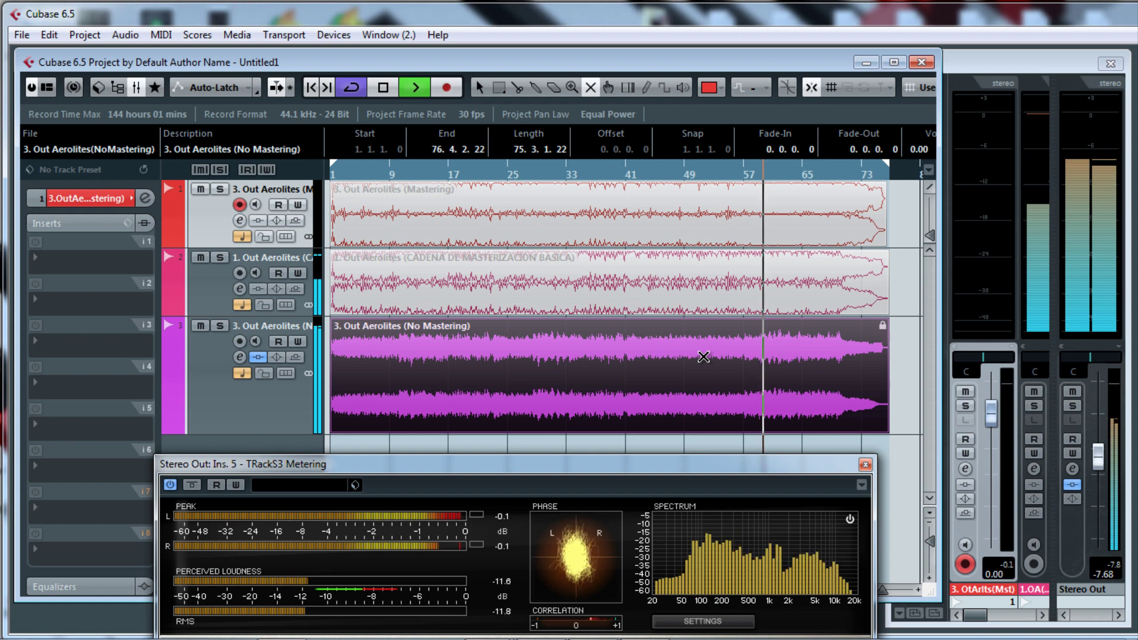
# Lower the Stereo Out level to -10.77 dB while No Mastering plays, and stop playback at about bar 62.
pyautogui.click(1103, 458)
pyautogui.moveTo(1098, 467); pyautogui.dragTo(1097, 471)
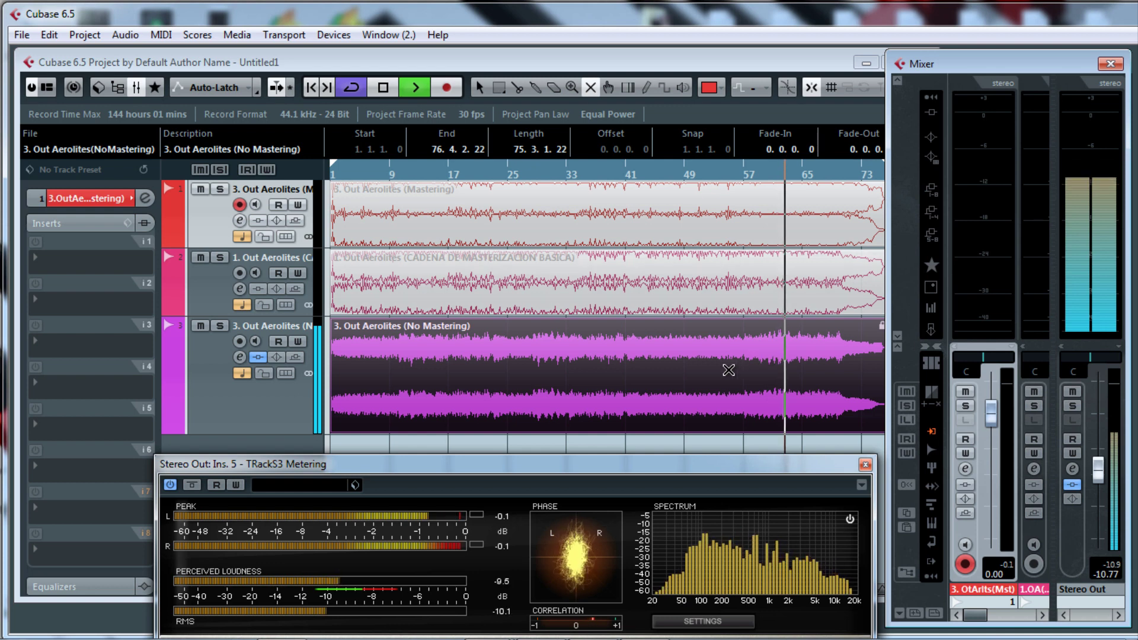
pyautogui.press('space')
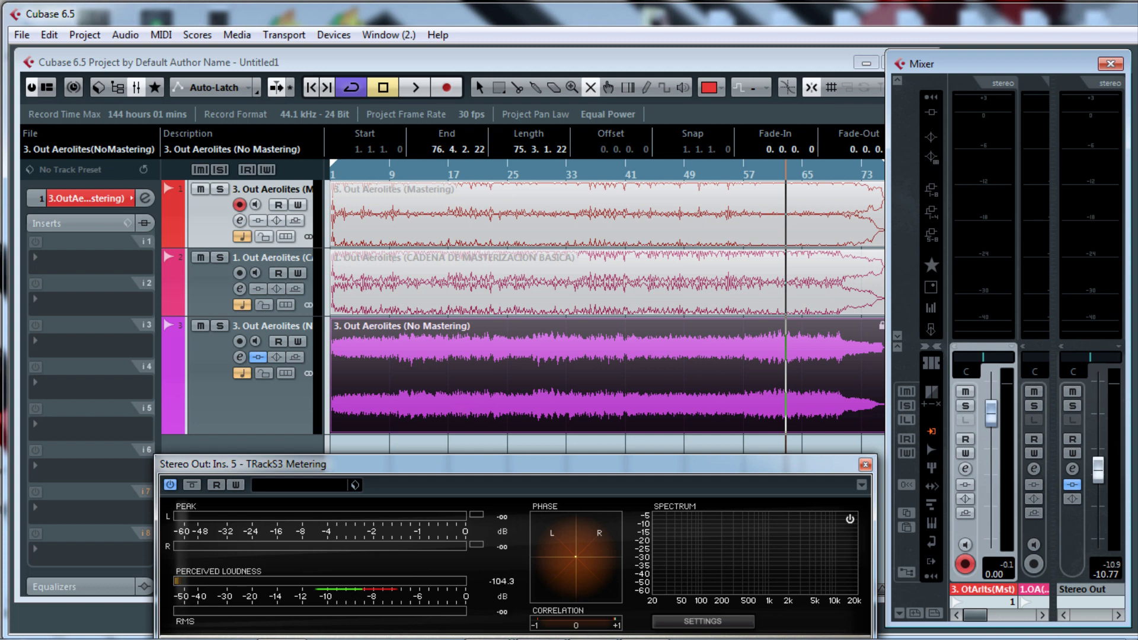
# Select the No Mastering track, bring up the SLM 128 loudness meter on Stereo Out, and view its information page.
pyautogui.click(205, 379)
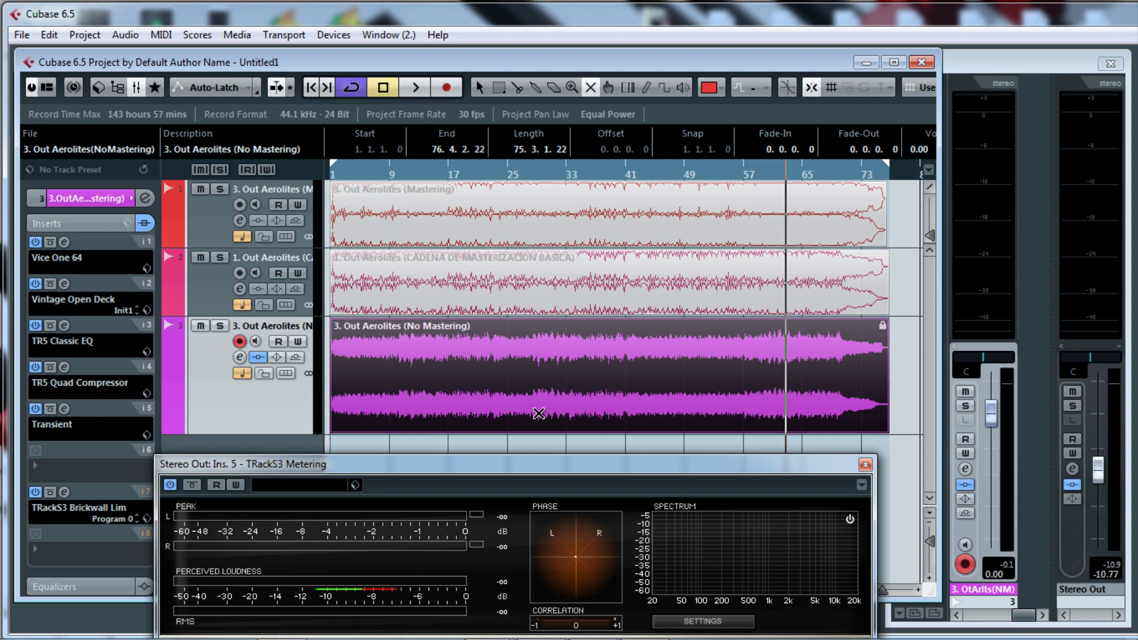
pyautogui.moveTo(857, 151); pyautogui.dragTo(685, 160)
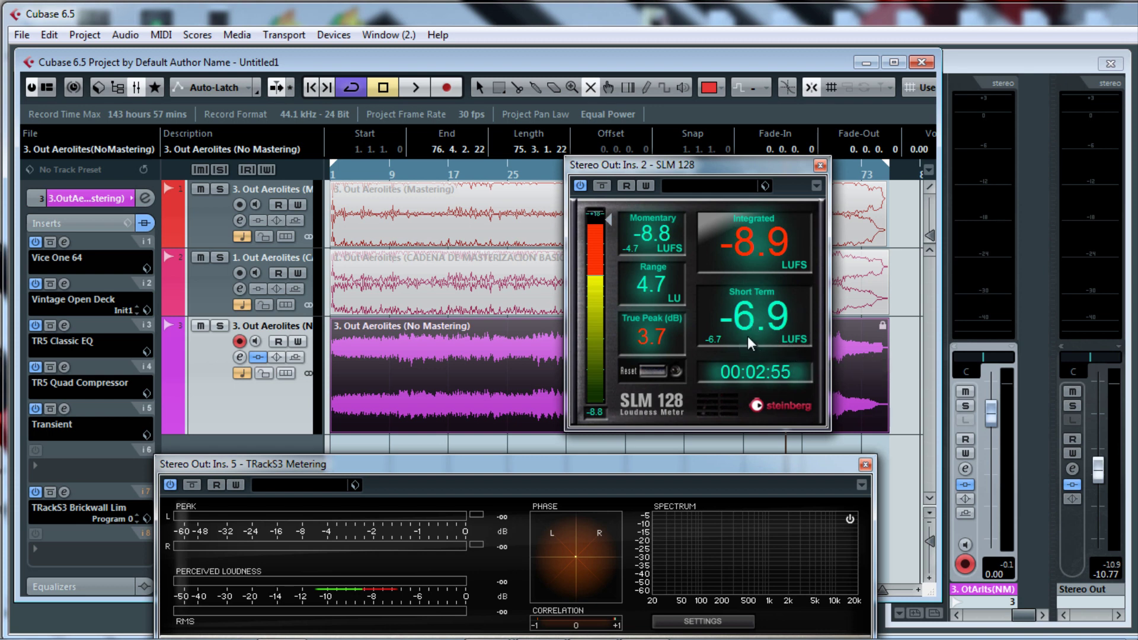
pyautogui.click(648, 396)
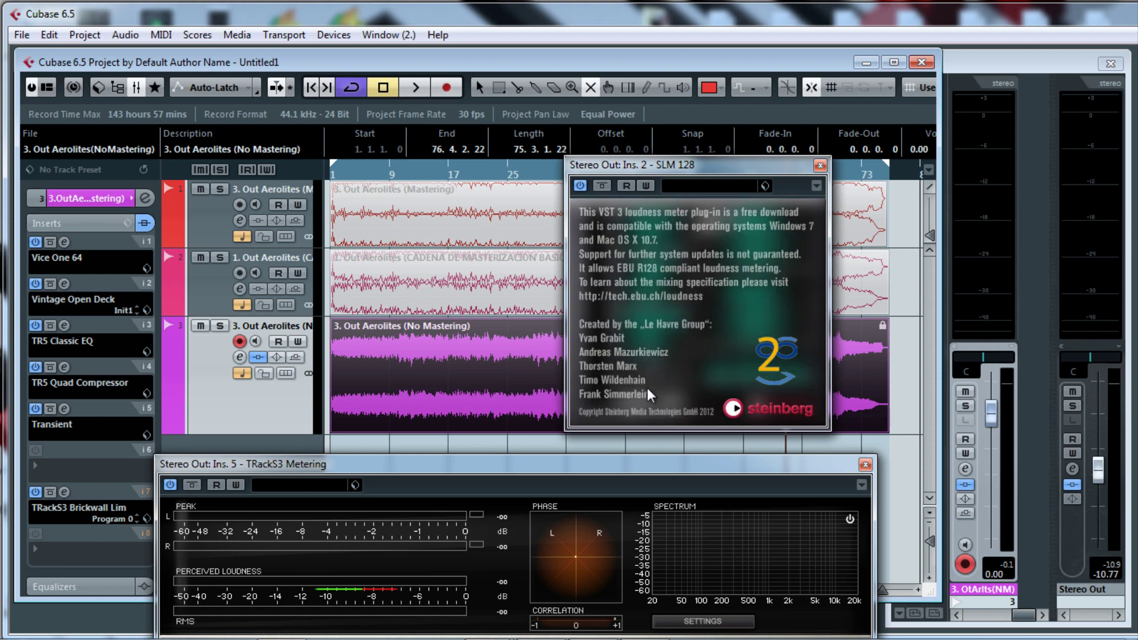
pyautogui.click(662, 237)
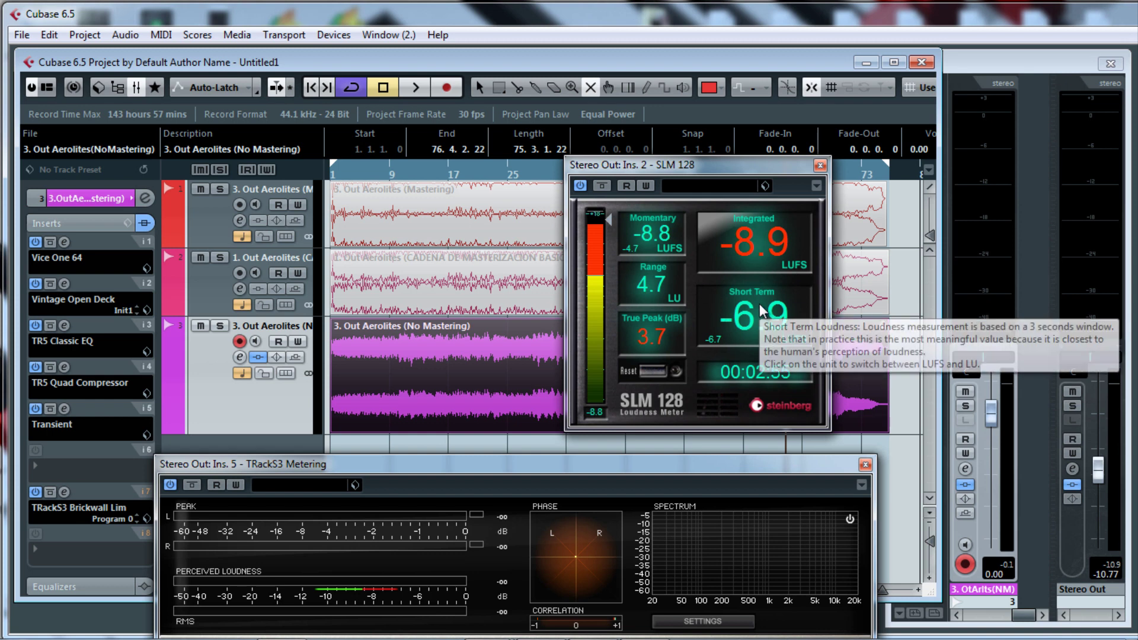
pyautogui.moveTo(735, 169); pyautogui.dragTo(705, 162)
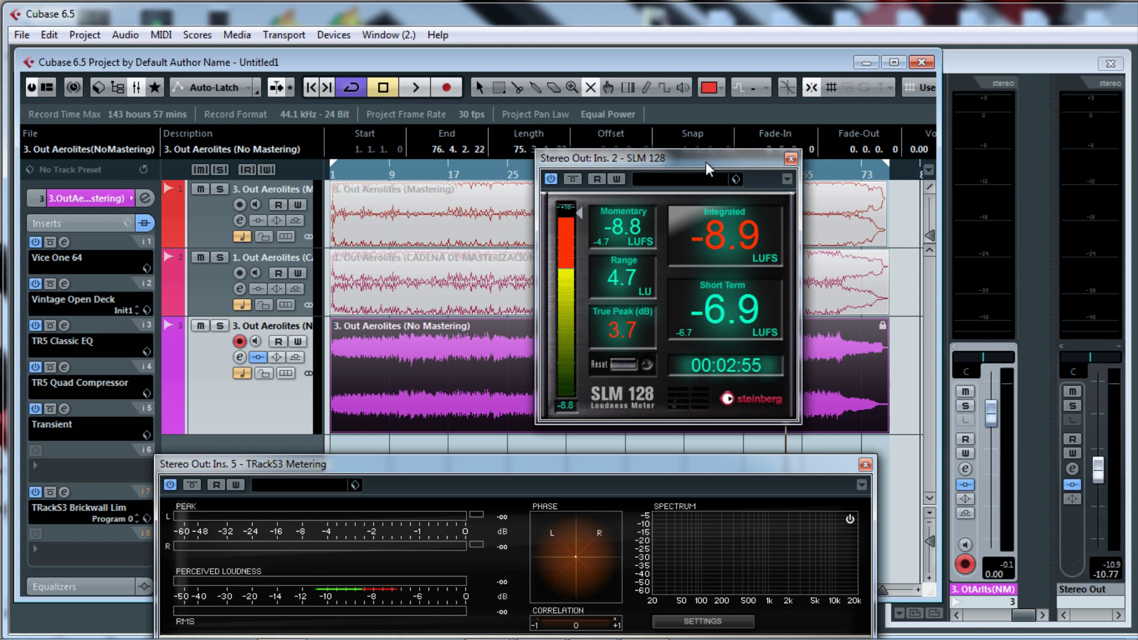
pyautogui.moveTo(723, 158); pyautogui.dragTo(1001, 137)
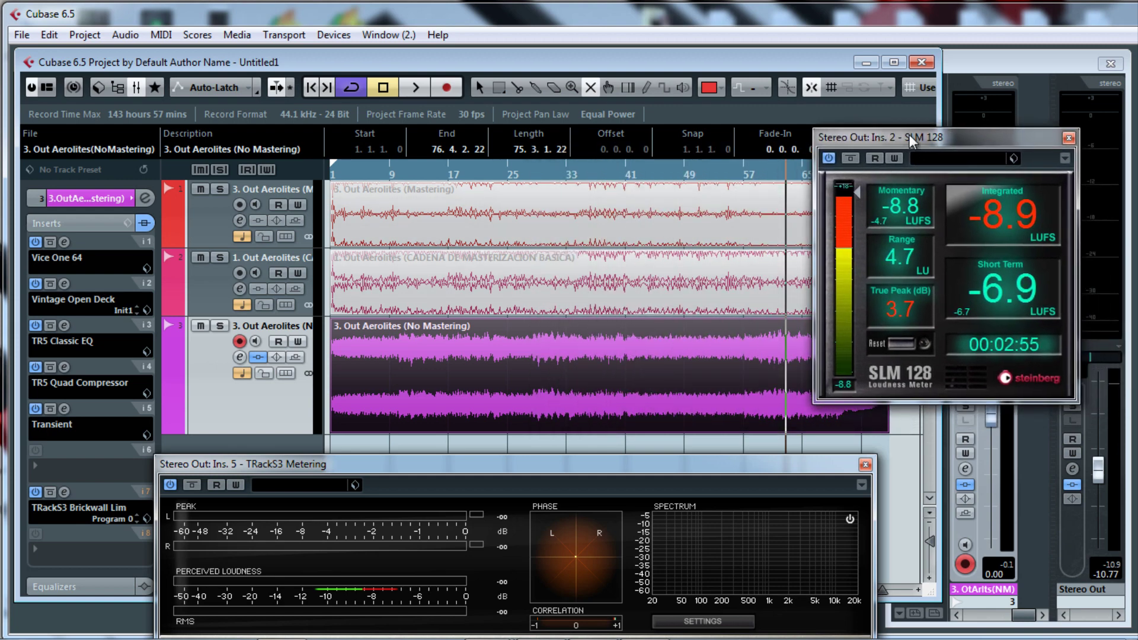
pyautogui.moveTo(910, 138); pyautogui.dragTo(750, 144)
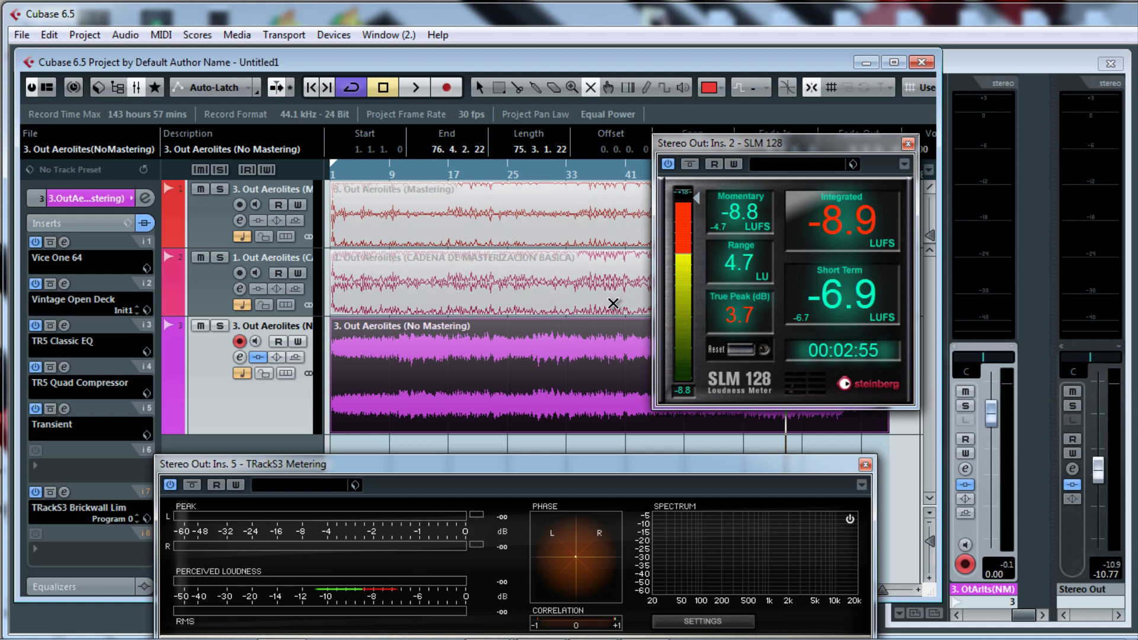
pyautogui.moveTo(748, 142); pyautogui.dragTo(701, 161)
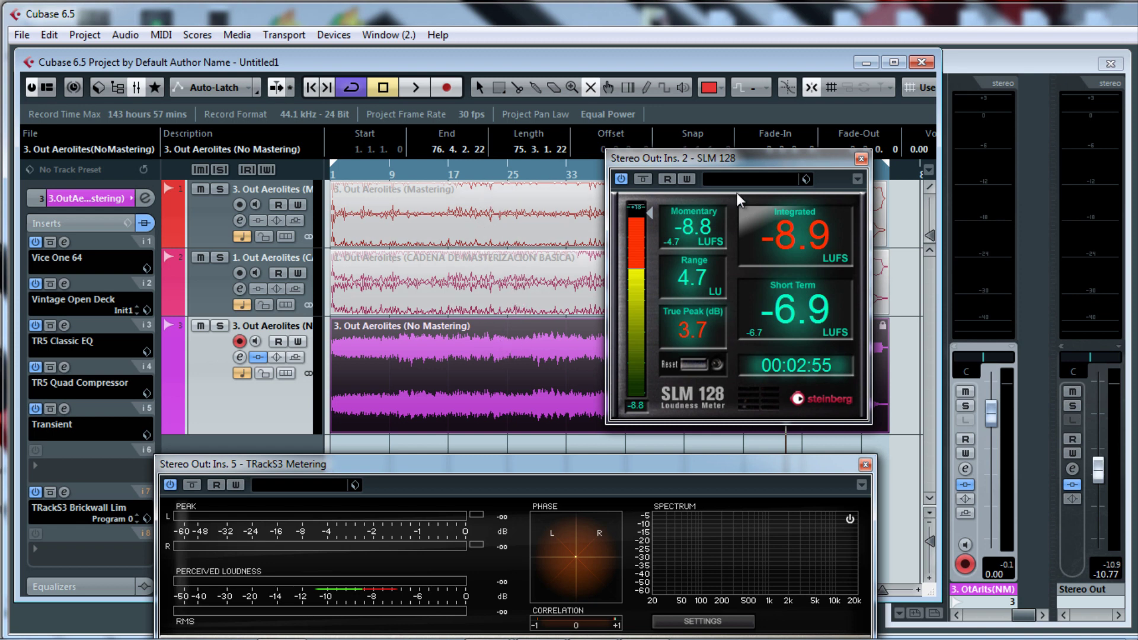
pyautogui.moveTo(754, 158); pyautogui.dragTo(806, 156)
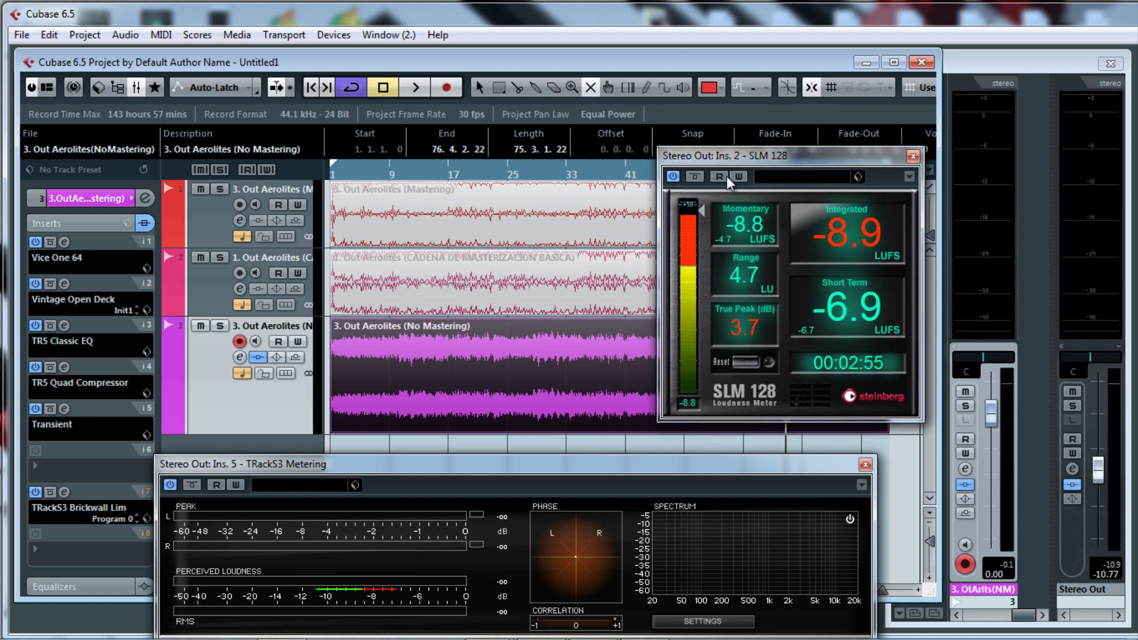
# Recheck the Brickwall Limiter settings on the No Mastering track, close its window, and return to the SLM 128 meter.
pyautogui.click(64, 492)
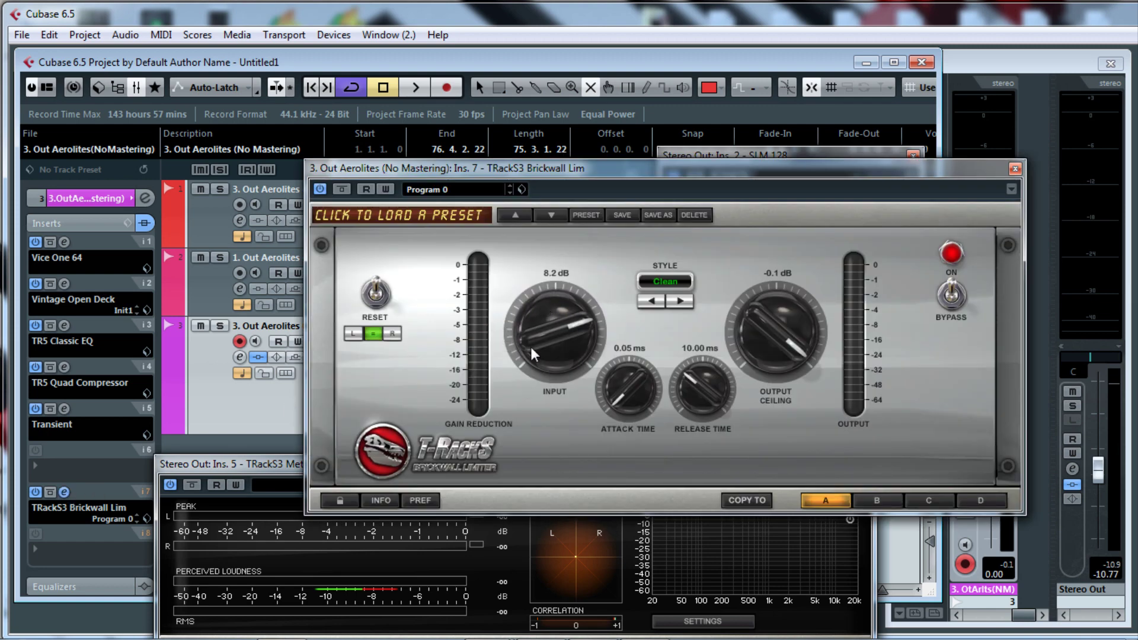
pyautogui.click(1014, 168)
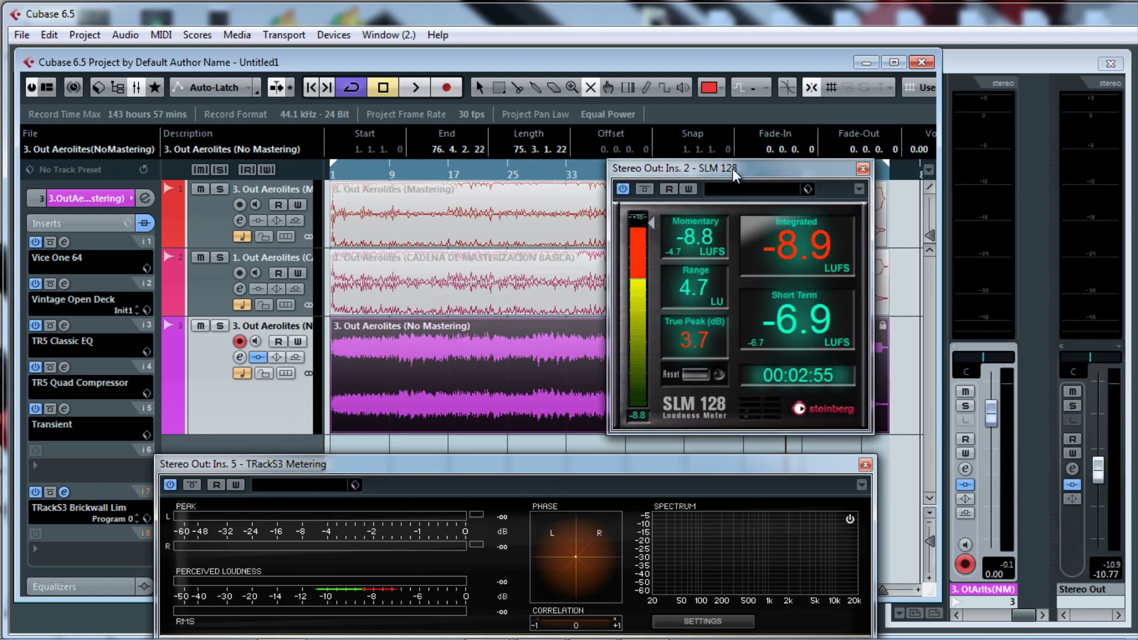
pyautogui.moveTo(733, 168); pyautogui.dragTo(663, 162)
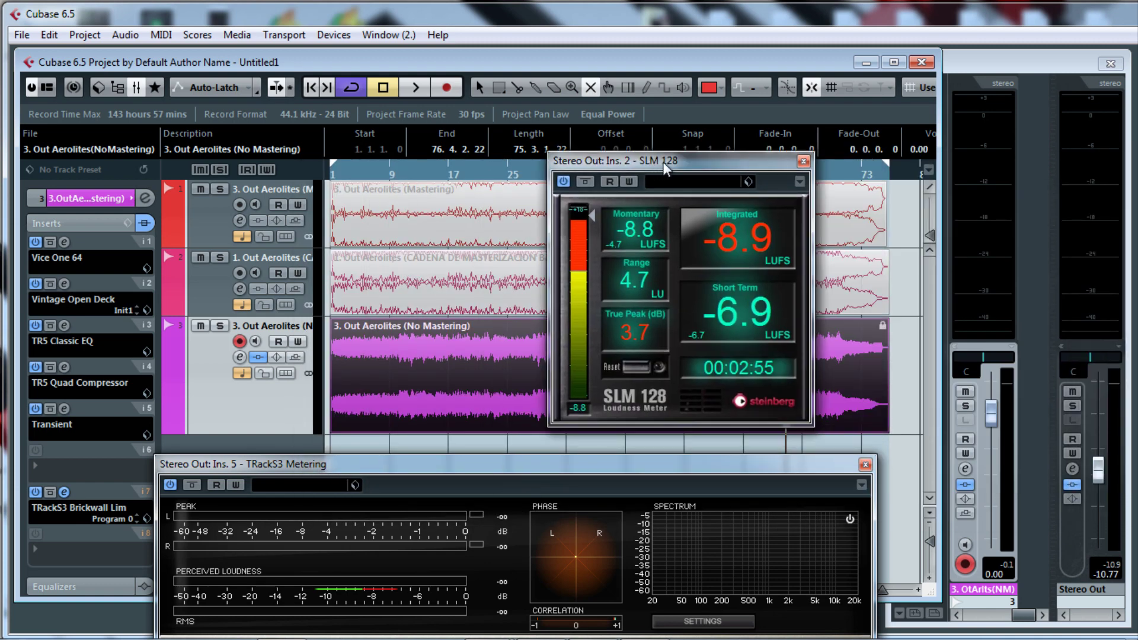